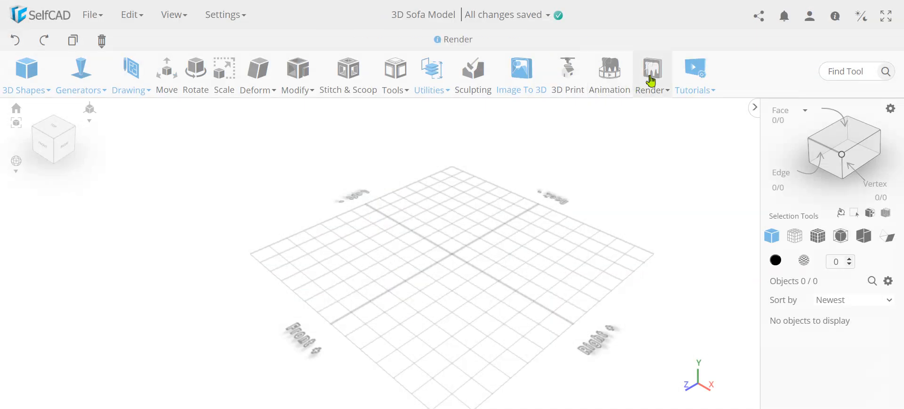
# Load the tutorial file "3D Sofa Model(in Wireframe mode).JSON" for playback, discarding the current scene, and start the tutorial.
pyautogui.click(697, 75)
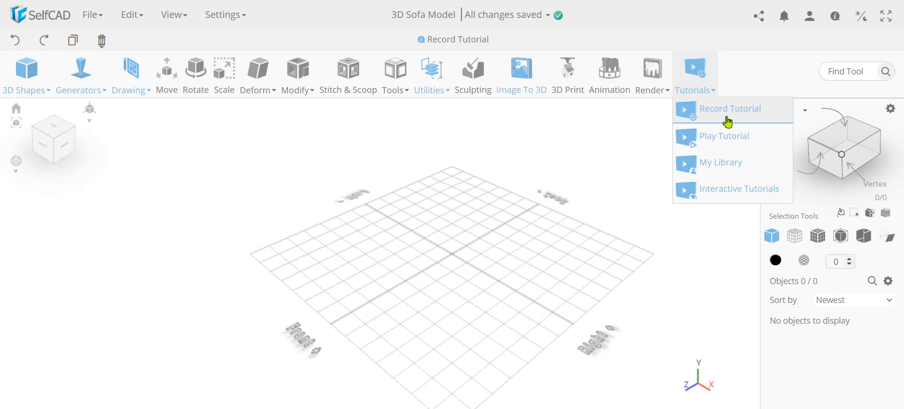
pyautogui.click(726, 137)
pyautogui.click(278, 292)
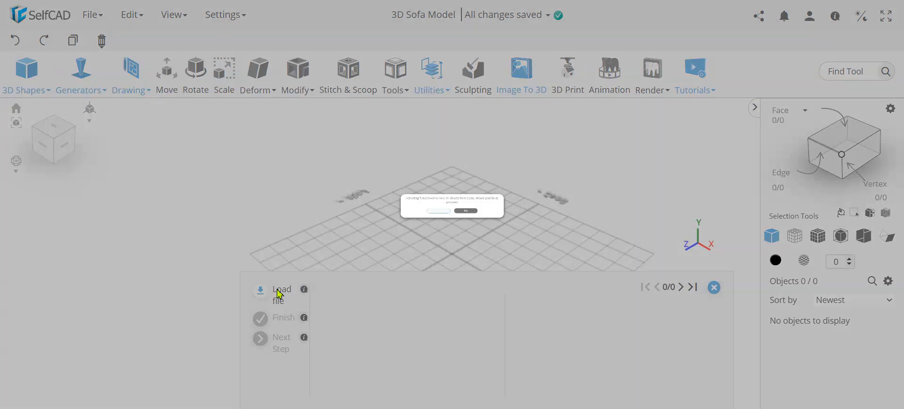
pyautogui.click(390, 228)
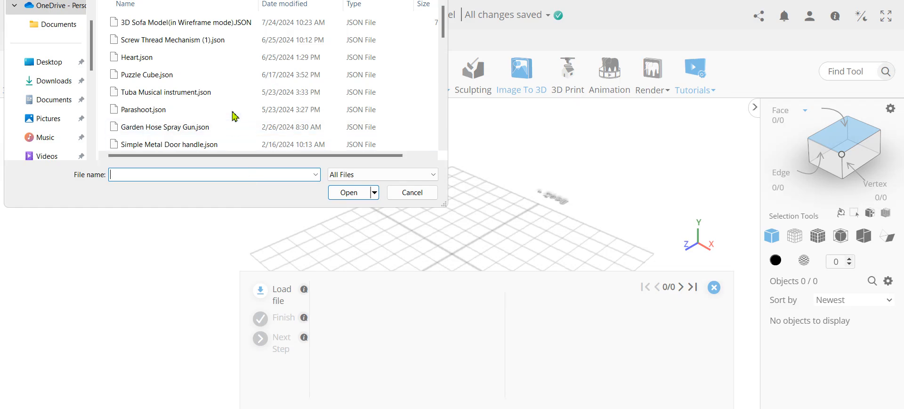
pyautogui.click(203, 25)
pyautogui.click(356, 195)
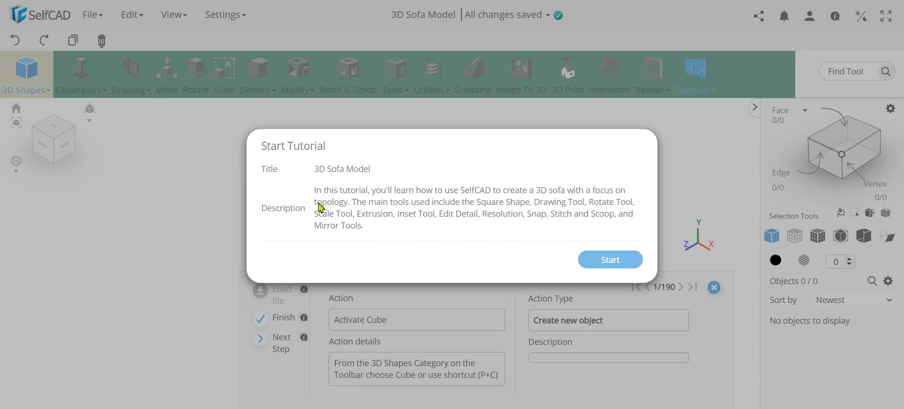
pyautogui.click(606, 259)
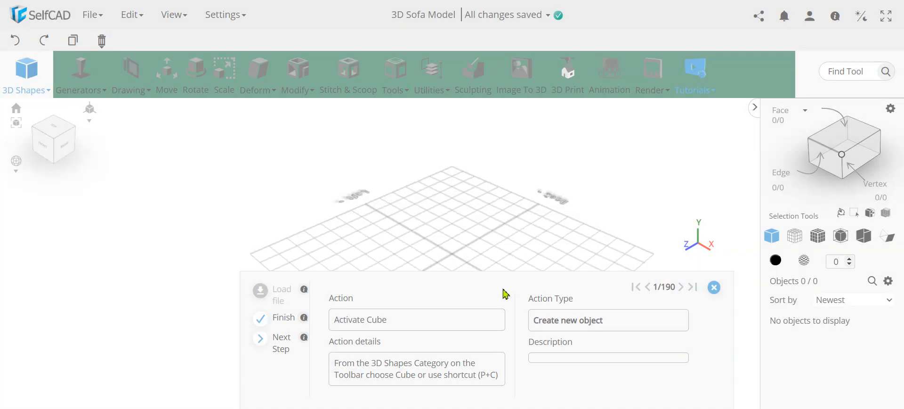
# Create a cube with width 300, depth 150 and Y position 30, and display it in Solid + Wireframe mode.
pyautogui.click(27, 76)
pyautogui.click(27, 75)
pyautogui.click(38, 118)
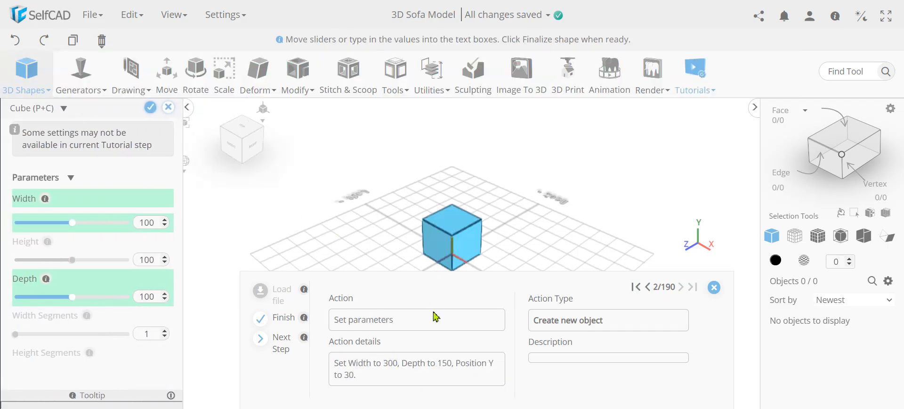
pyautogui.click(289, 348)
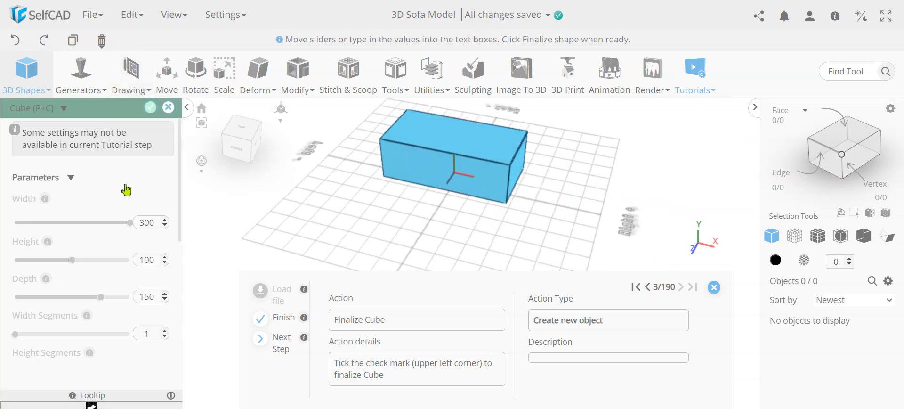
pyautogui.click(151, 108)
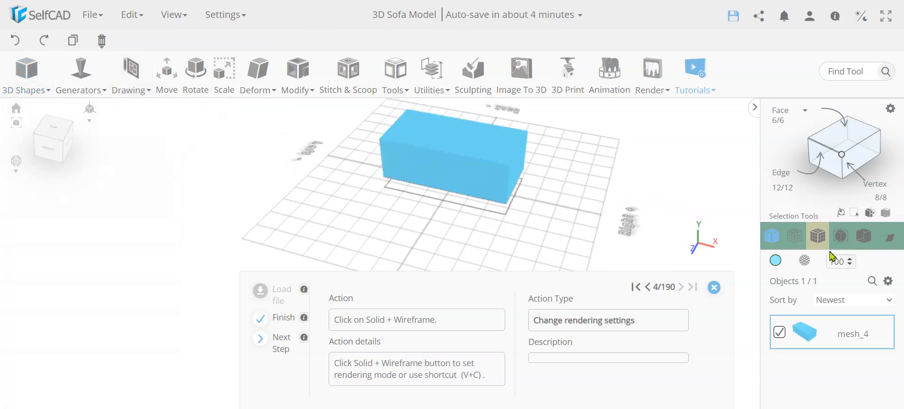
pyautogui.click(819, 238)
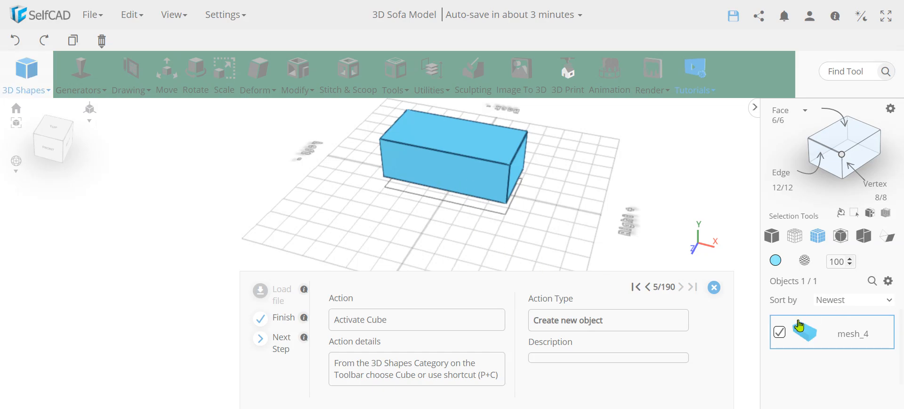
# Create a second cube with width 225, height 75 and depth 125, positioned at Y 60 and Z 25.
pyautogui.click(29, 80)
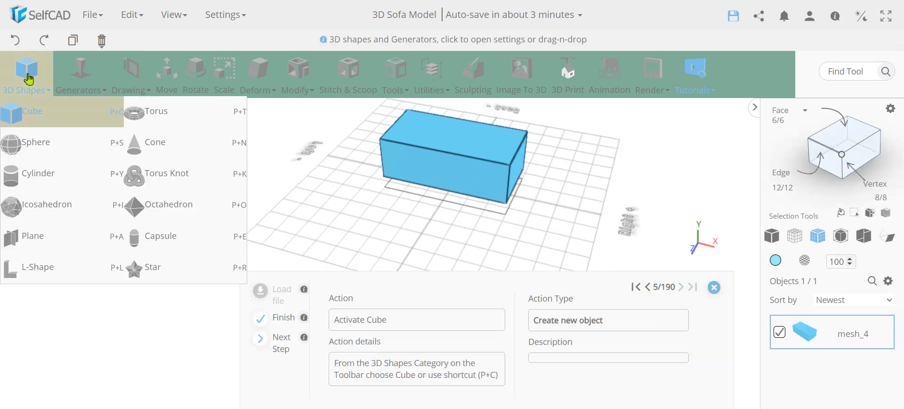
pyautogui.click(28, 114)
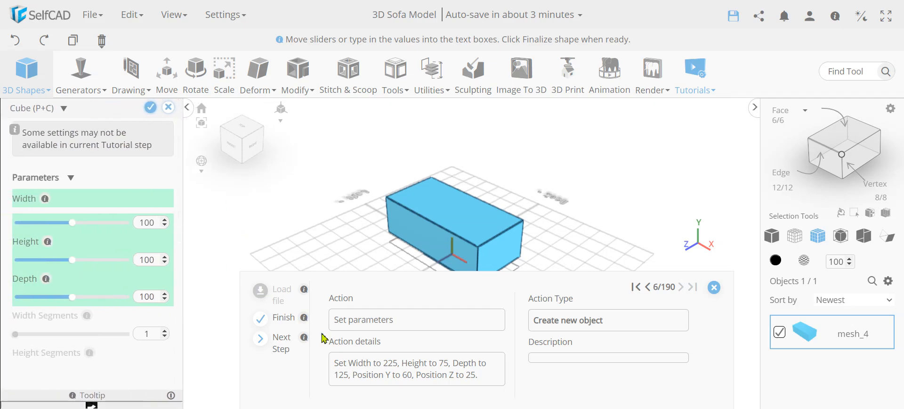
pyautogui.click(282, 343)
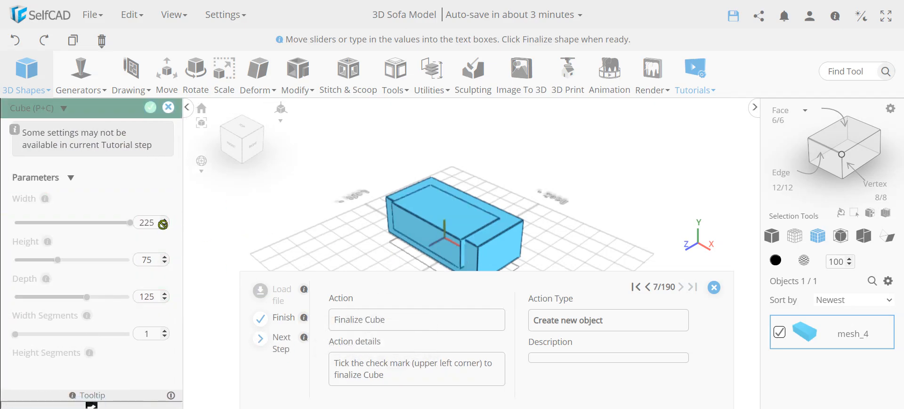
pyautogui.scroll(-5, 137, 296)
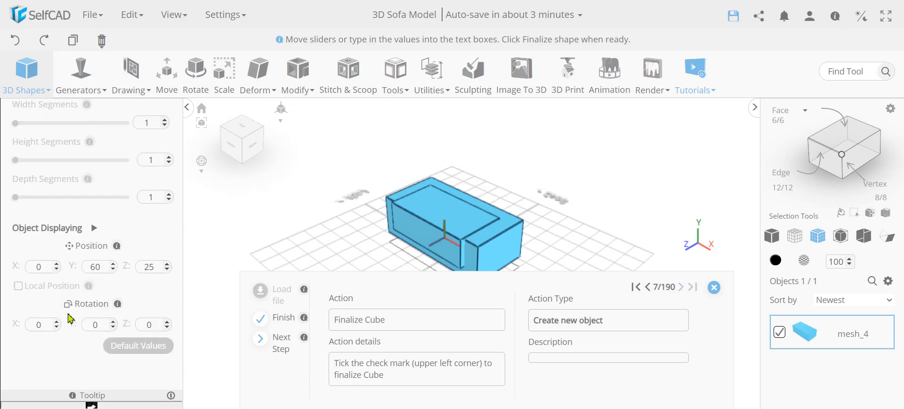
pyautogui.moveTo(354, 227); pyautogui.dragTo(374, 226)
pyautogui.scroll(4, 450, 234)
pyautogui.moveTo(450, 234)
pyautogui.mouseDown()
pyautogui.moveTo(499, 235)
pyautogui.moveTo(449, 231)
pyautogui.mouseUp()
pyautogui.scroll(5, 144, 161)
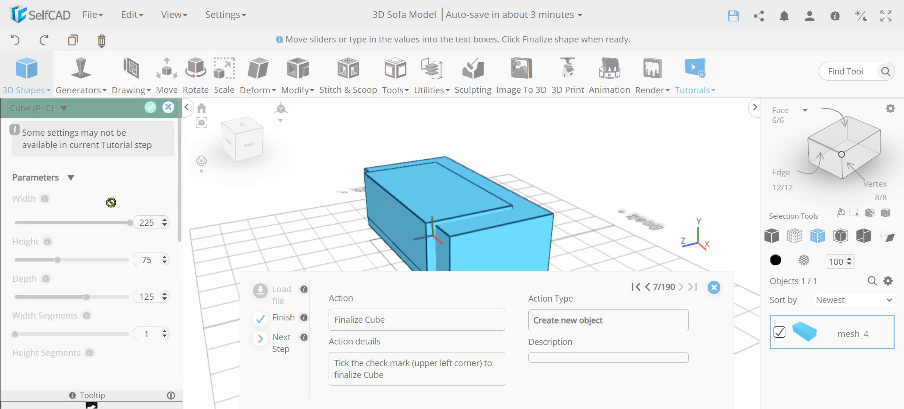
pyautogui.click(150, 108)
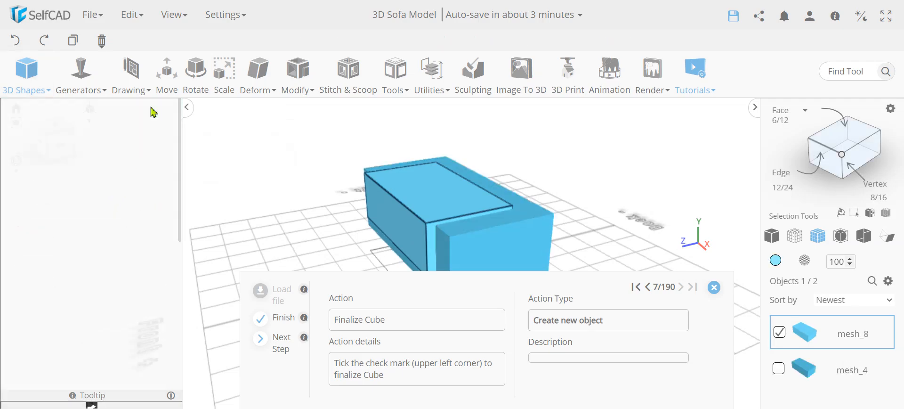
# Subtract the smaller cube mesh_8 from the larger cube mesh_4 using the Stitch & Scoop Difference operation.
pyautogui.click(779, 369)
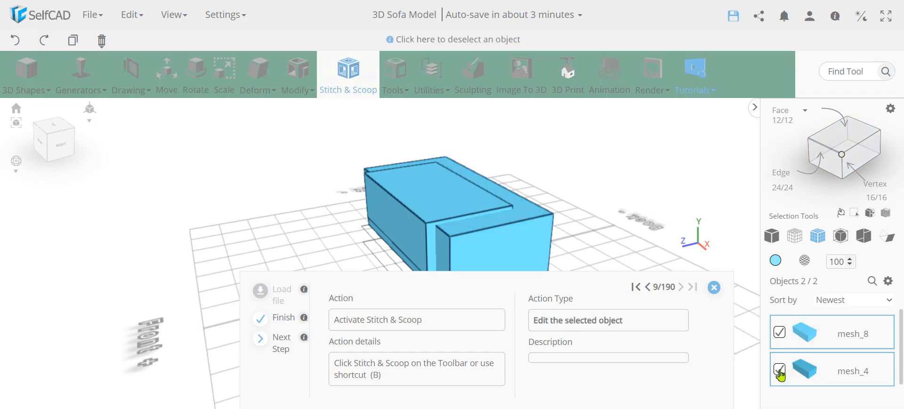
pyautogui.click(351, 83)
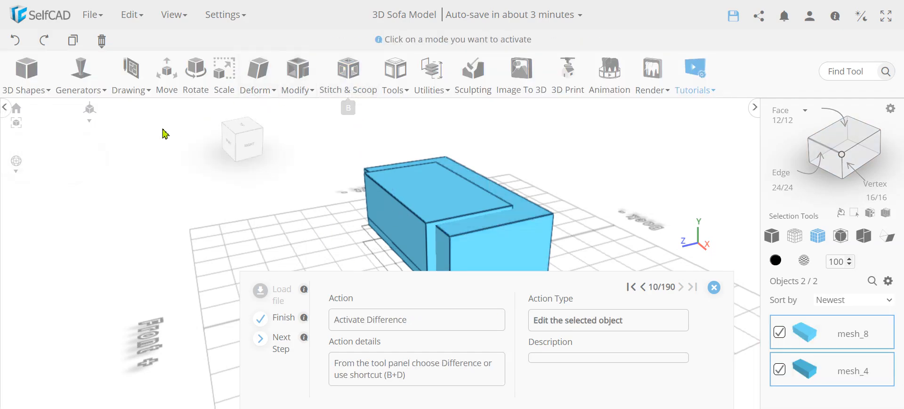
pyautogui.click(69, 185)
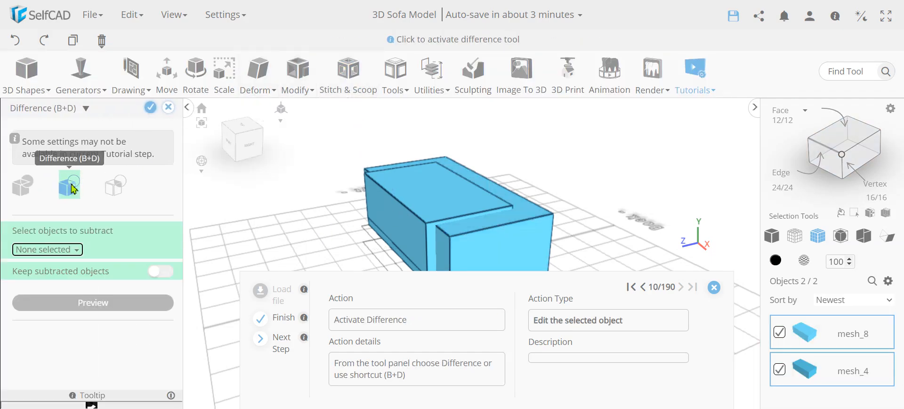
pyautogui.click(75, 250)
pyautogui.click(56, 282)
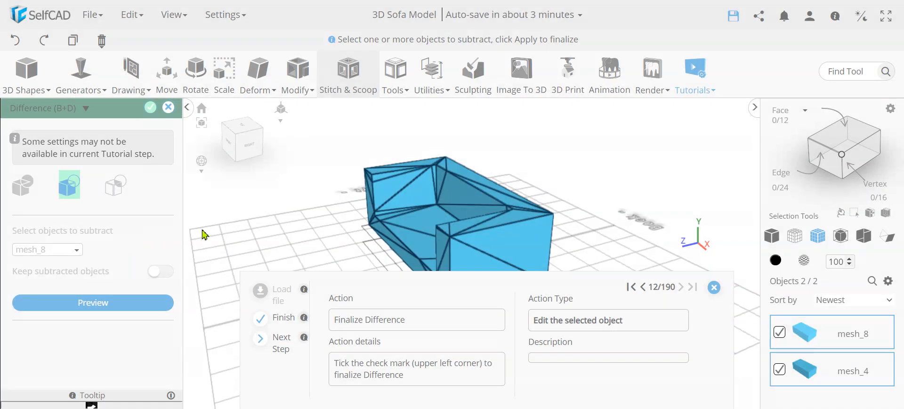
pyautogui.moveTo(517, 198); pyautogui.dragTo(347, 232)
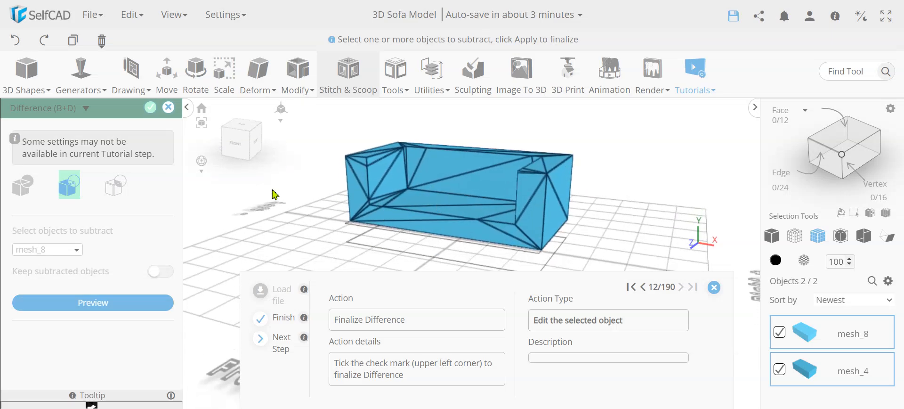
pyautogui.click(149, 110)
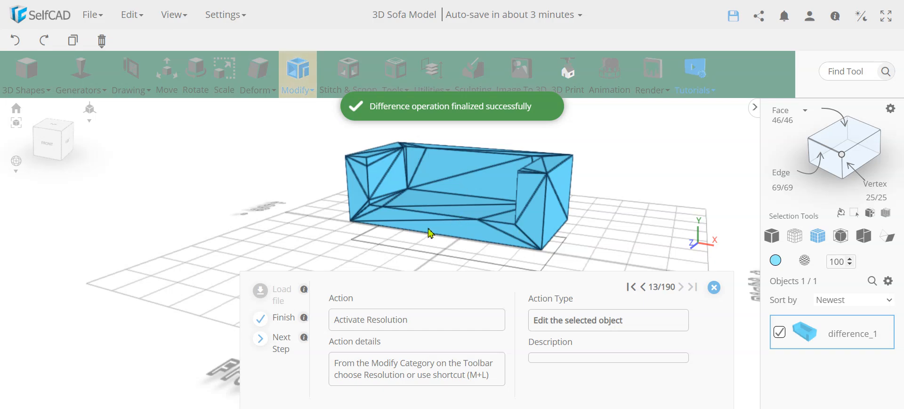
# Apply the Resolution tool to the hollowed sofa body with the detail level set to 0.
pyautogui.moveTo(476, 233); pyautogui.dragTo(450, 241)
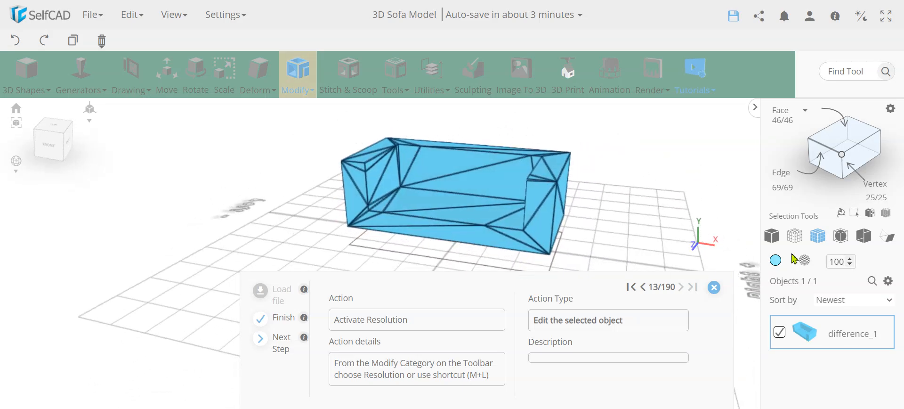
pyautogui.moveTo(383, 217)
pyautogui.mouseDown()
pyautogui.moveTo(473, 209)
pyautogui.moveTo(349, 204)
pyautogui.moveTo(456, 195)
pyautogui.moveTo(557, 199)
pyautogui.moveTo(545, 216)
pyautogui.moveTo(410, 204)
pyautogui.moveTo(382, 190)
pyautogui.moveTo(347, 202)
pyautogui.moveTo(436, 218)
pyautogui.moveTo(375, 206)
pyautogui.moveTo(403, 209)
pyautogui.moveTo(374, 213)
pyautogui.moveTo(397, 219)
pyautogui.mouseUp()
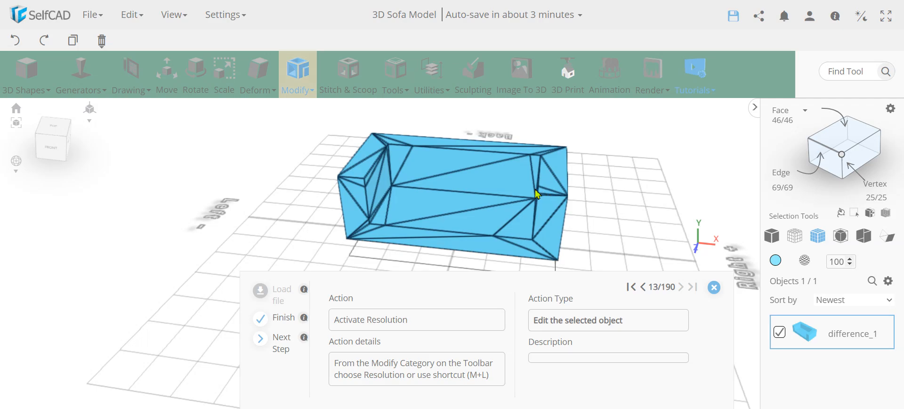
pyautogui.moveTo(513, 217); pyautogui.dragTo(414, 189)
pyautogui.moveTo(419, 215); pyautogui.dragTo(397, 212)
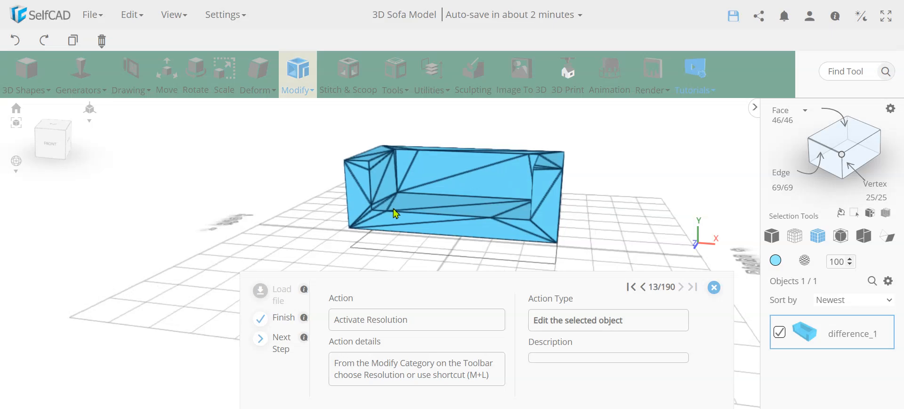
pyautogui.click(299, 75)
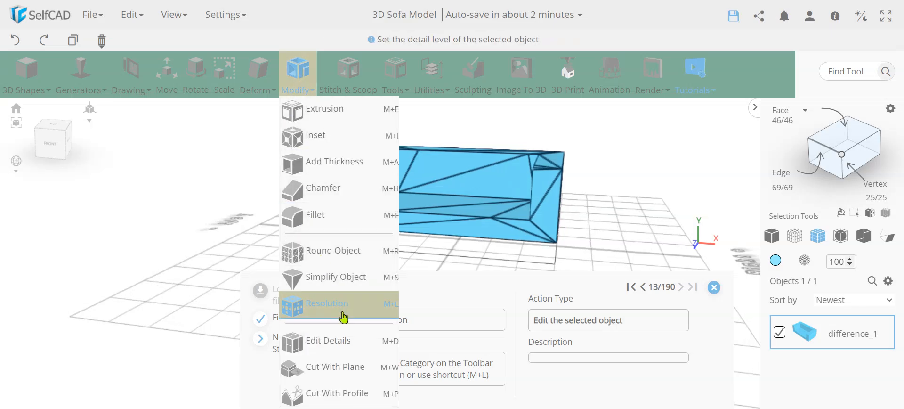
pyautogui.moveTo(507, 230); pyautogui.dragTo(529, 210)
pyautogui.click(298, 81)
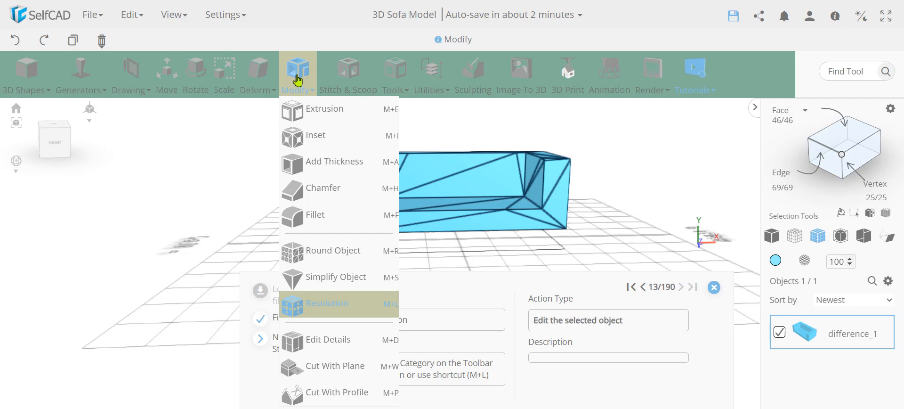
pyautogui.click(336, 306)
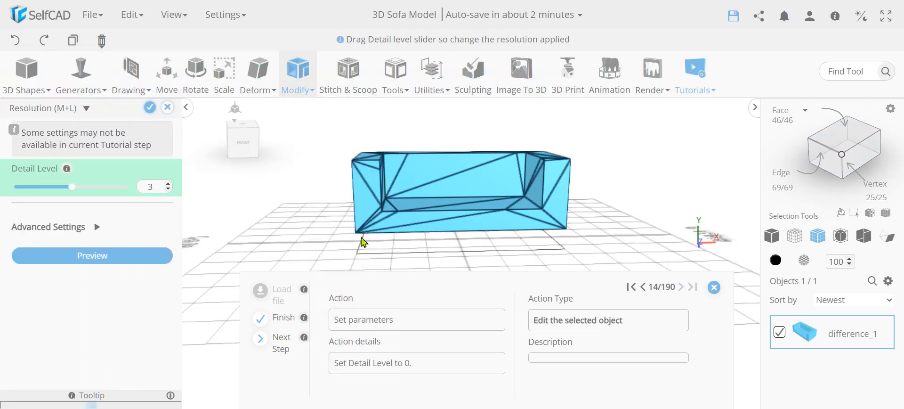
pyautogui.moveTo(553, 238); pyautogui.dragTo(462, 195)
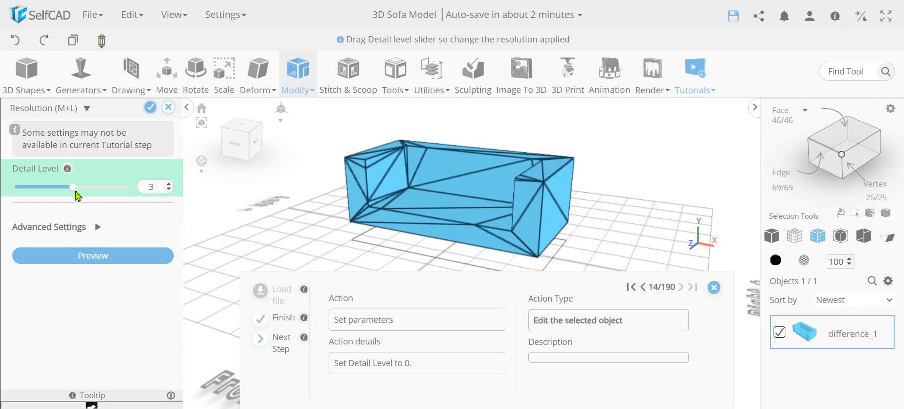
pyautogui.moveTo(74, 192); pyautogui.dragTo(9, 203)
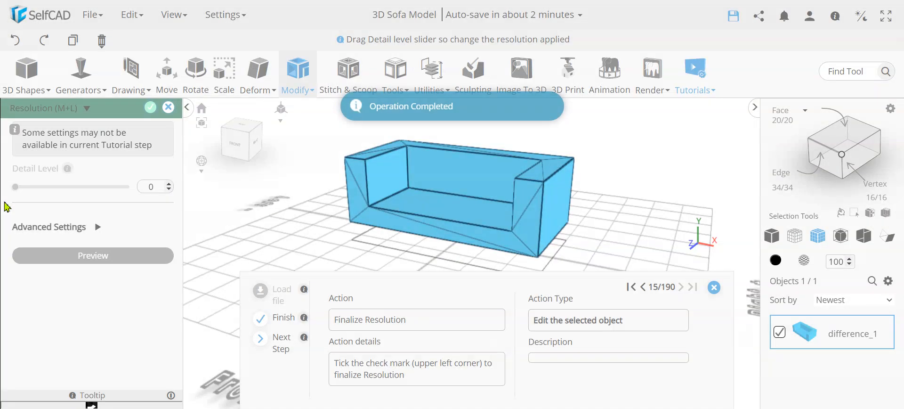
# Inspect the sofa body's simplified edges from several angles and finalize the Resolution operation.
pyautogui.moveTo(392, 230); pyautogui.dragTo(459, 234)
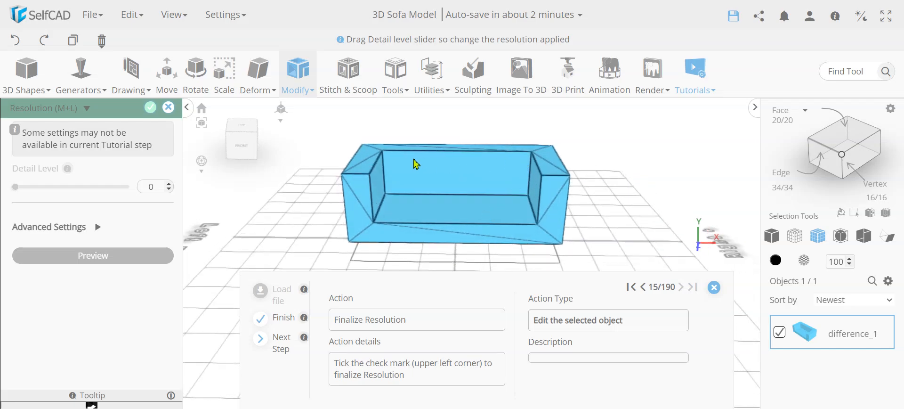
pyautogui.moveTo(520, 170); pyautogui.dragTo(423, 161)
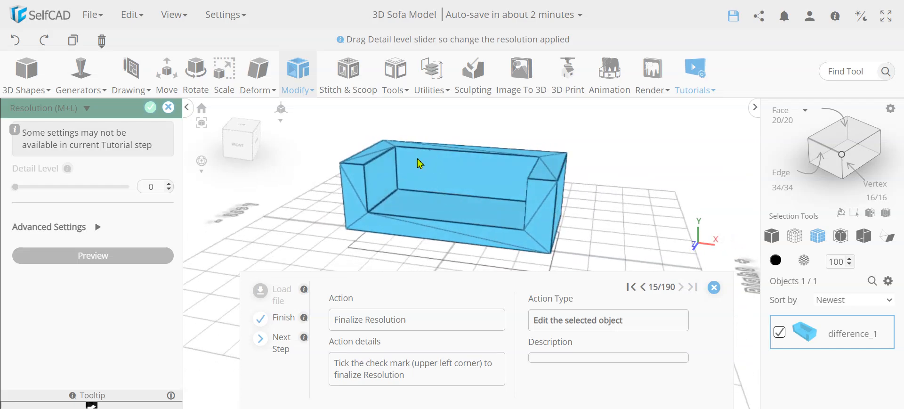
pyautogui.moveTo(488, 191); pyautogui.dragTo(445, 196)
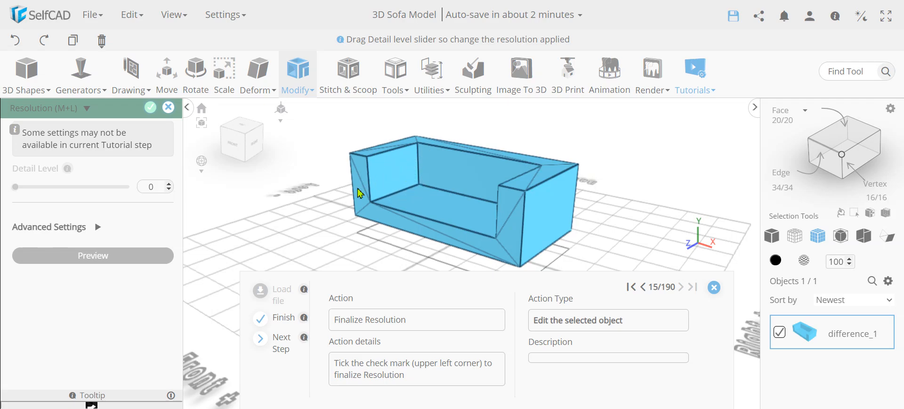
pyautogui.moveTo(421, 189); pyautogui.dragTo(504, 168, button='right')
pyautogui.moveTo(445, 211); pyautogui.dragTo(468, 185, button='right')
pyautogui.moveTo(535, 228); pyautogui.dragTo(389, 231, button='right')
pyautogui.moveTo(469, 210); pyautogui.dragTo(554, 229, button='right')
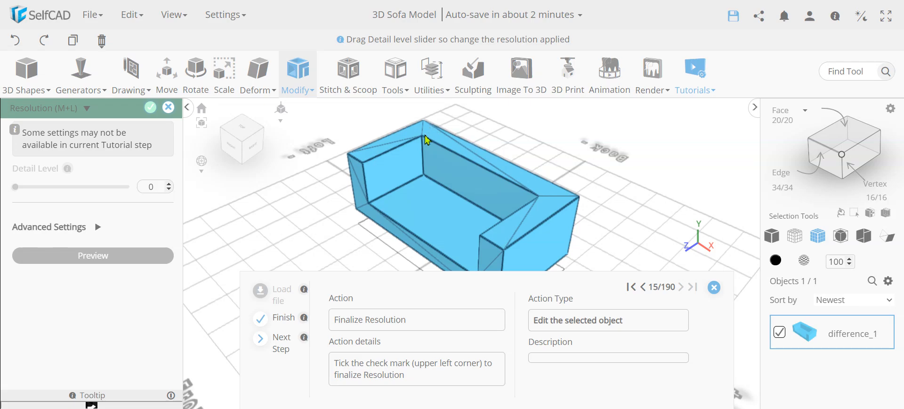
pyautogui.moveTo(493, 213); pyautogui.dragTo(550, 216, button='right')
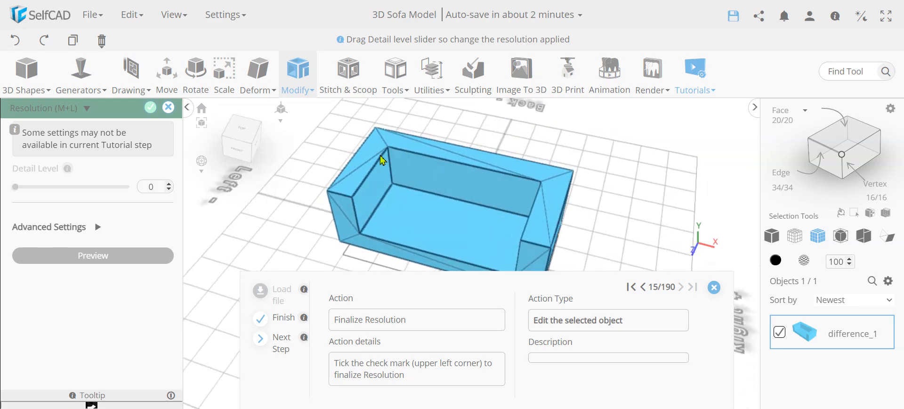
pyautogui.moveTo(514, 255); pyautogui.dragTo(496, 192, button='right')
pyautogui.click(150, 109)
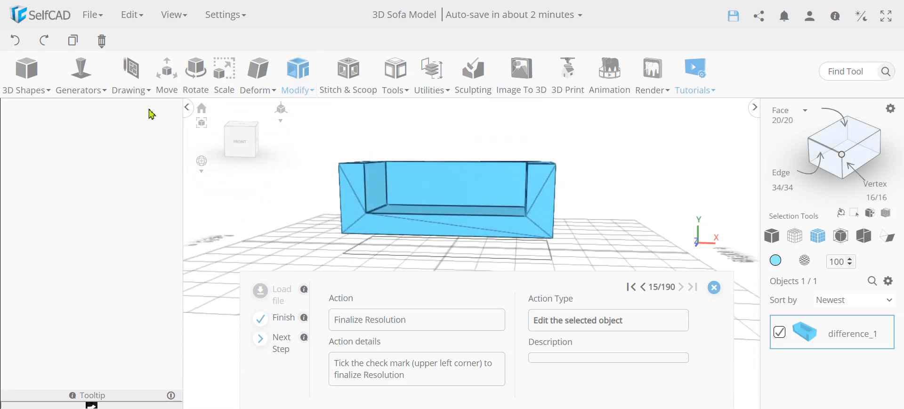
# Remove the six diagonal edges from the sofa body's front and top rim faces with Edit Details and finalize the operation.
pyautogui.click(300, 96)
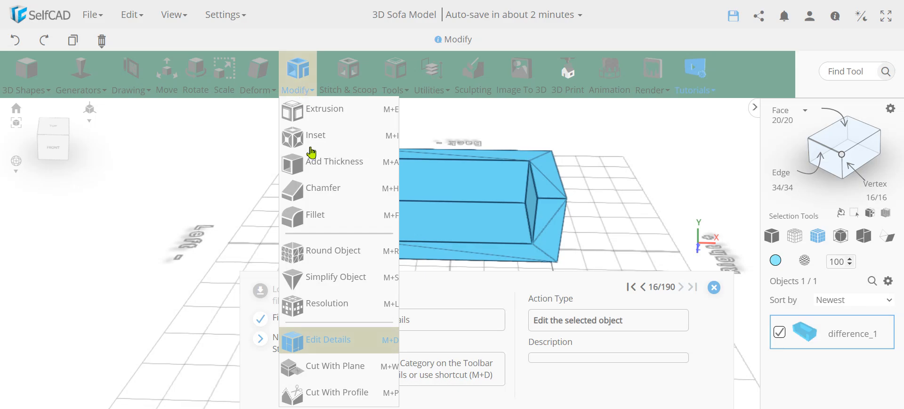
pyautogui.click(321, 344)
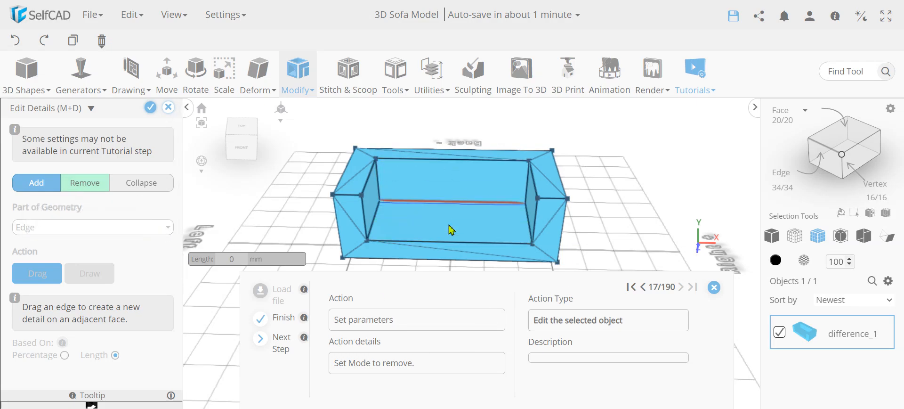
pyautogui.click(88, 189)
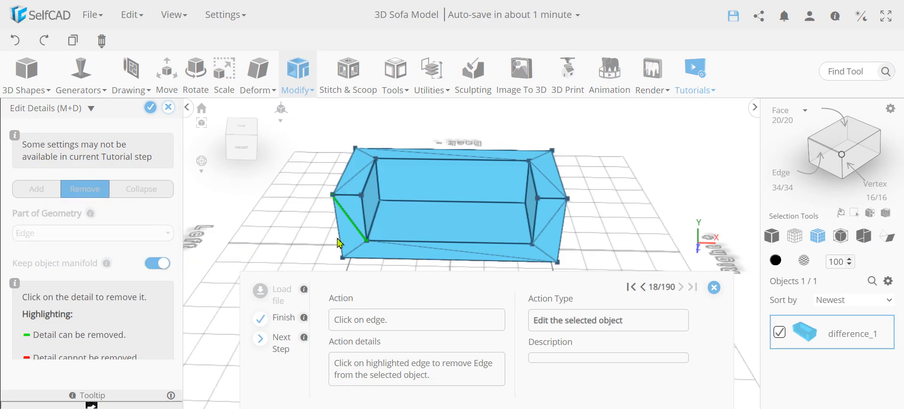
pyautogui.click(353, 233)
pyautogui.click(361, 177)
pyautogui.click(418, 156)
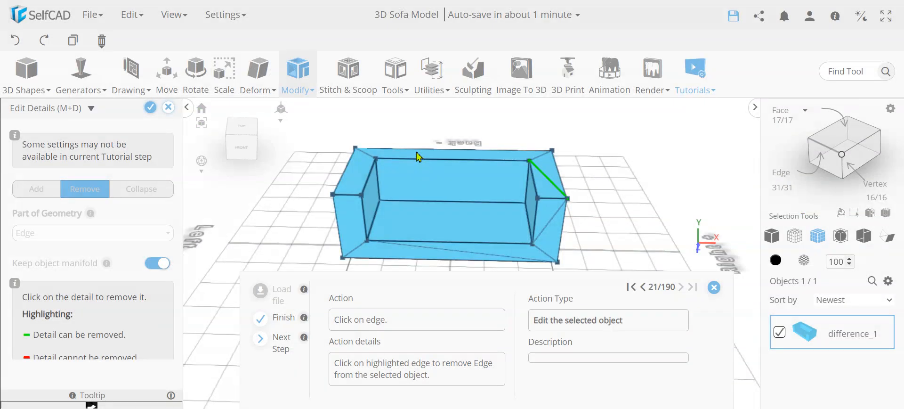
pyautogui.click(554, 190)
pyautogui.click(543, 237)
pyautogui.click(508, 261)
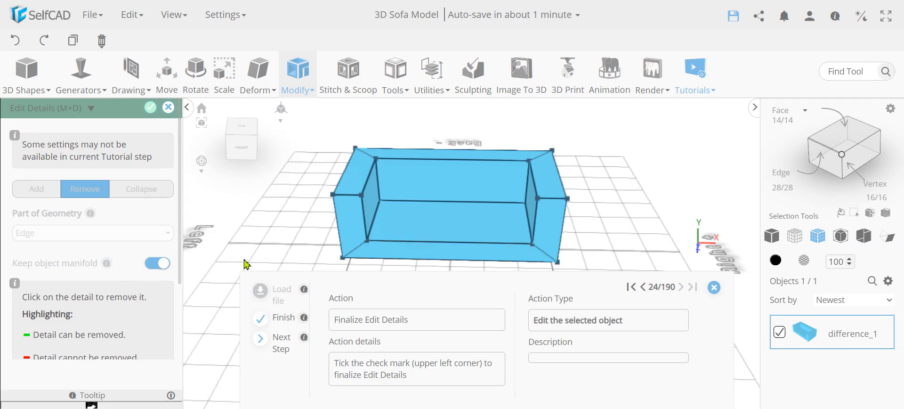
pyautogui.moveTo(597, 255); pyautogui.dragTo(635, 235)
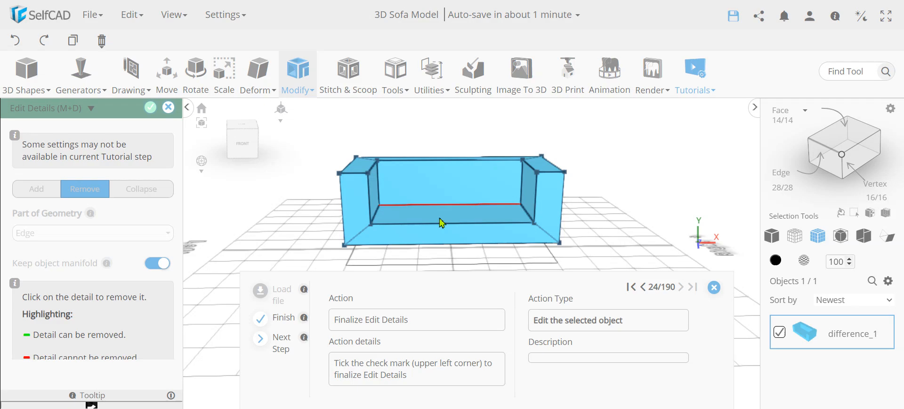
pyautogui.moveTo(280, 217)
pyautogui.mouseDown()
pyautogui.moveTo(289, 184)
pyautogui.moveTo(303, 204)
pyautogui.moveTo(281, 207)
pyautogui.moveTo(278, 198)
pyautogui.moveTo(291, 212)
pyautogui.moveTo(288, 202)
pyautogui.moveTo(278, 217)
pyautogui.mouseUp()
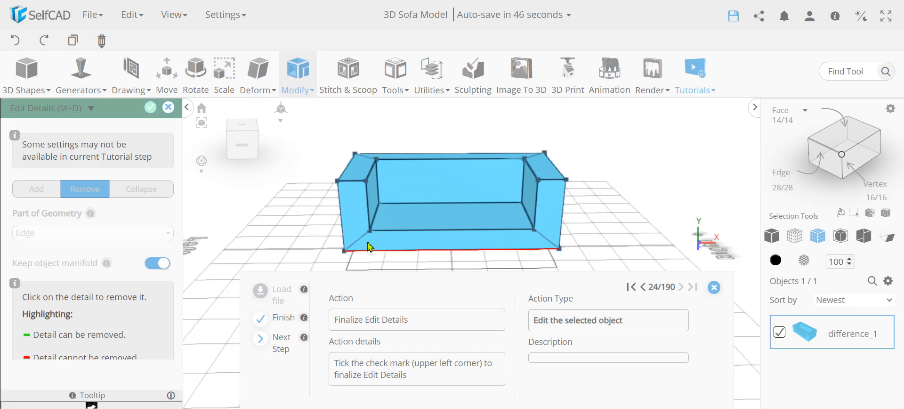
pyautogui.click(150, 111)
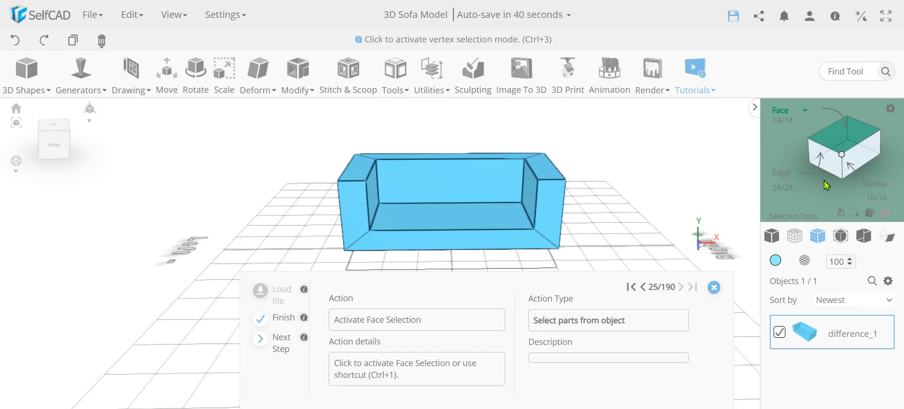
# Select the edges bounding the four inner faces of the seat recess, plus the front top edge of each armrest.
pyautogui.click(854, 137)
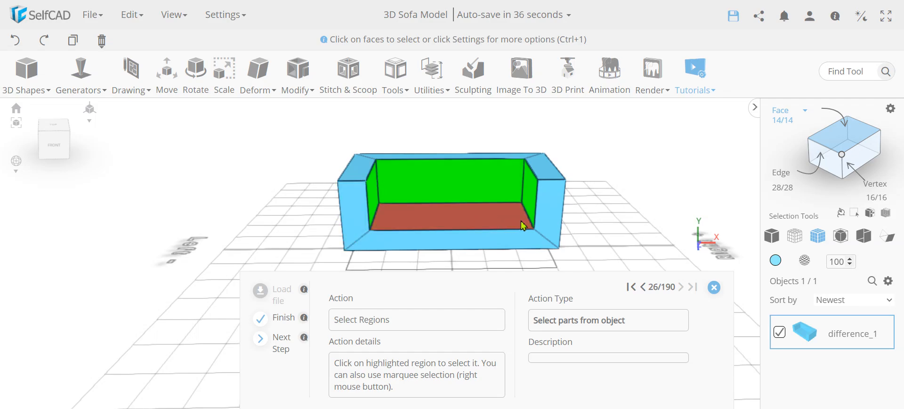
pyautogui.click(424, 195)
pyautogui.click(375, 198)
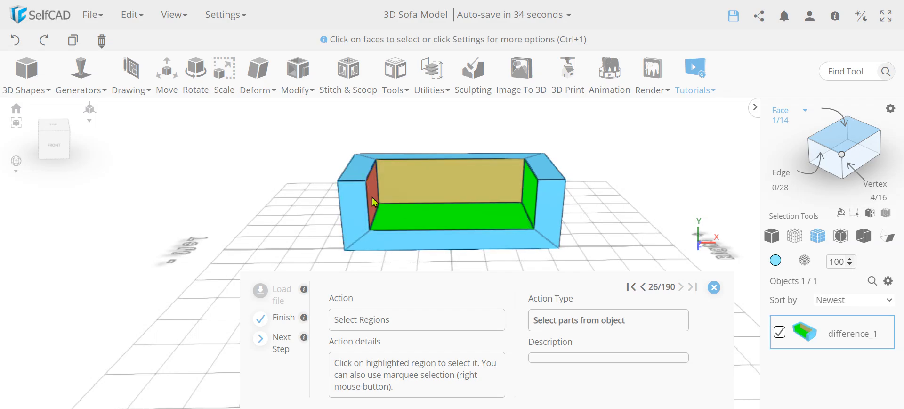
pyautogui.click(533, 193)
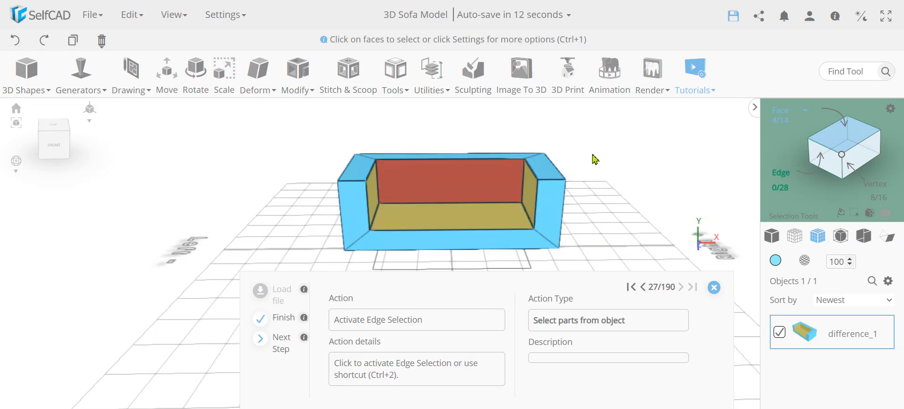
pyautogui.click(825, 153)
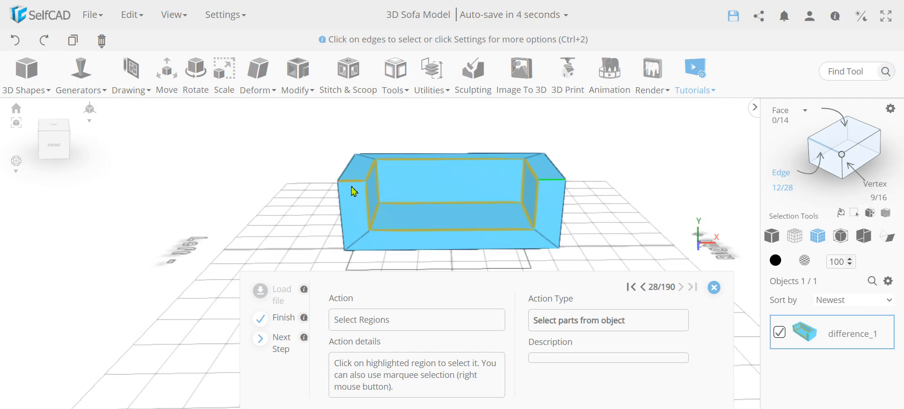
pyautogui.click(560, 187)
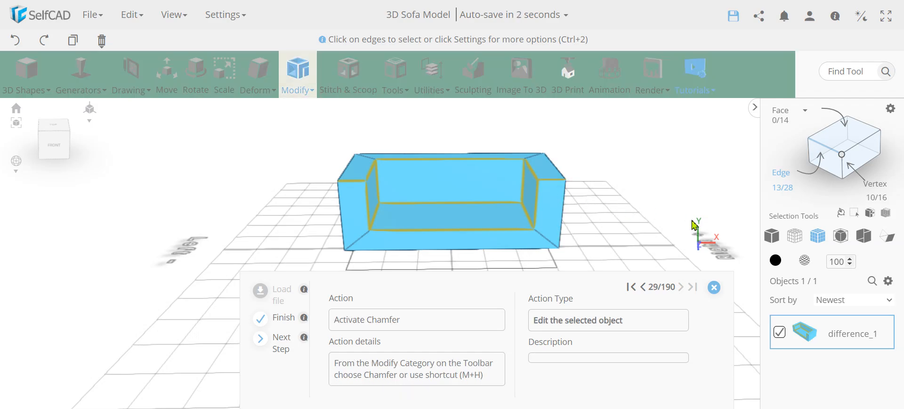
# Chamfer the selected inner and armrest edges with an intensity of 10.
pyautogui.click(298, 76)
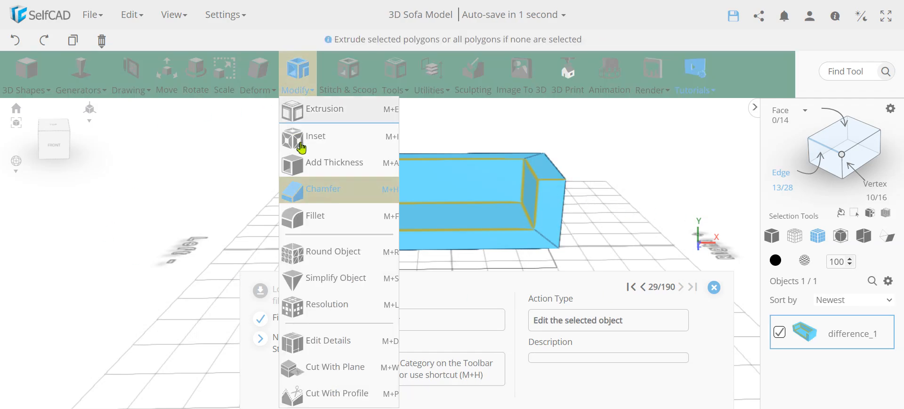
pyautogui.click(306, 191)
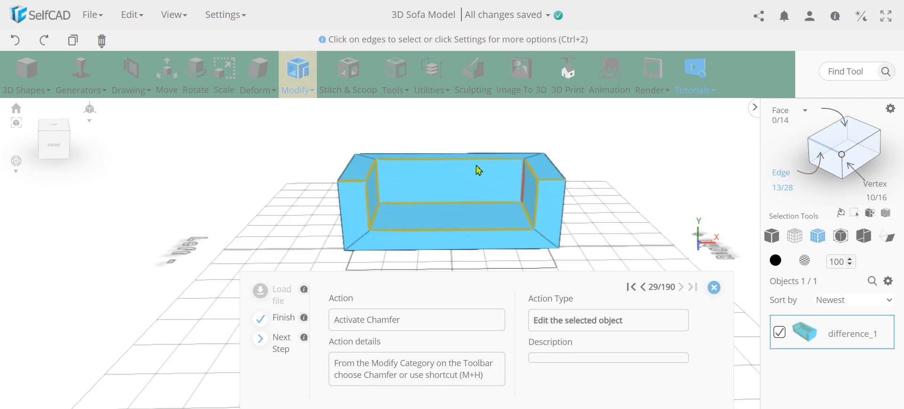
pyautogui.click(288, 87)
pyautogui.press('m')
pyautogui.press('h')
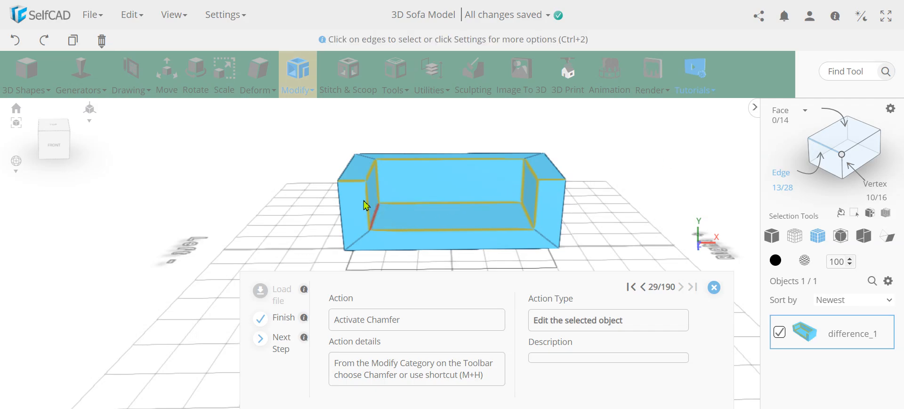
pyautogui.click(302, 95)
pyautogui.click(322, 186)
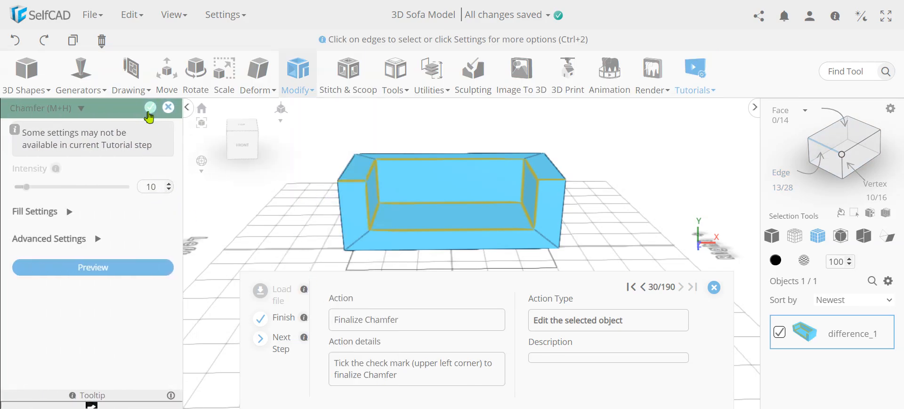
pyautogui.click(151, 112)
# Remove the diagonal edge from the outer face of each armrest using Edit Details in Remove mode.
pyautogui.moveTo(240, 178); pyautogui.dragTo(445, 218)
pyautogui.moveTo(543, 208); pyautogui.dragTo(532, 159)
pyautogui.moveTo(545, 245); pyautogui.dragTo(386, 201)
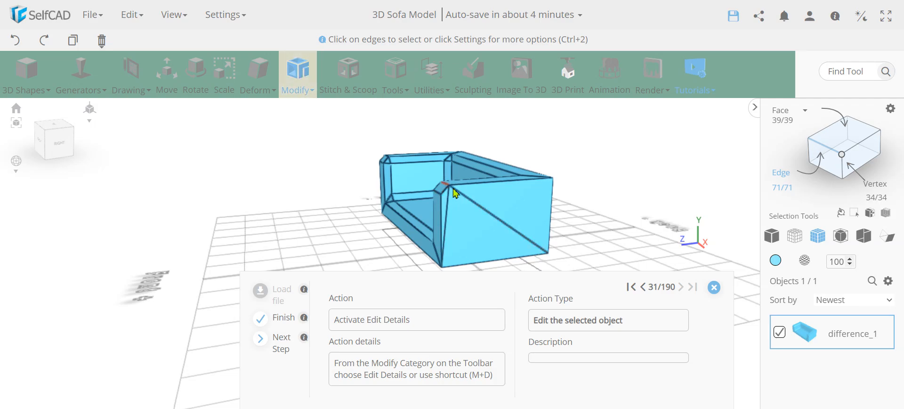
pyautogui.moveTo(594, 214); pyautogui.dragTo(673, 218)
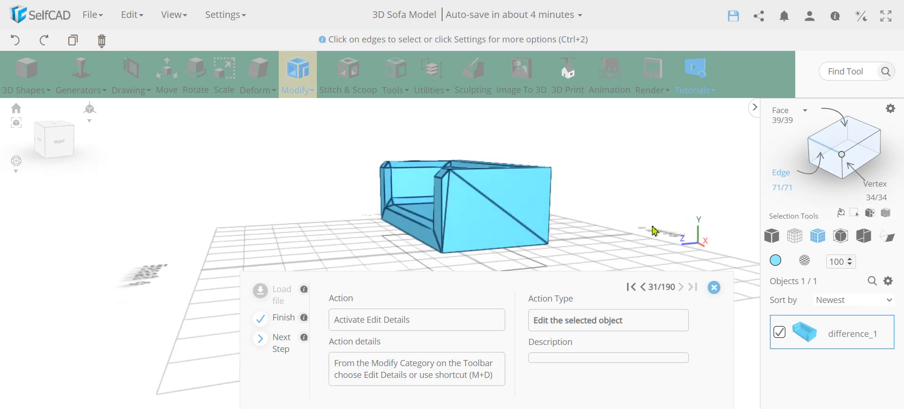
pyautogui.moveTo(339, 212); pyautogui.dragTo(661, 227)
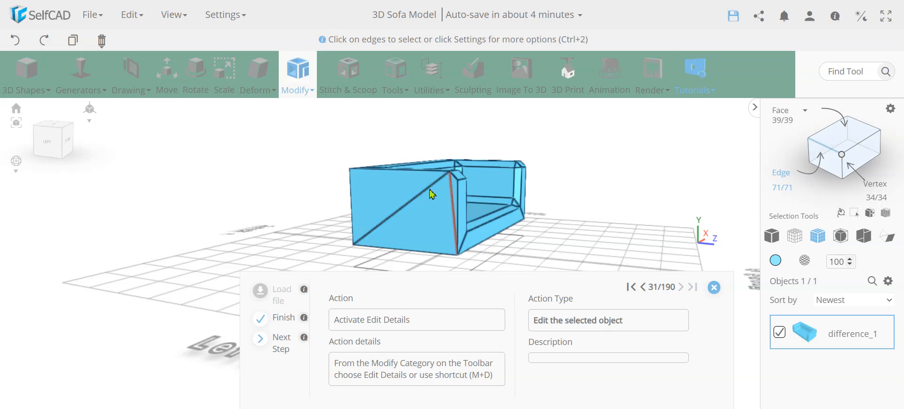
pyautogui.click(298, 76)
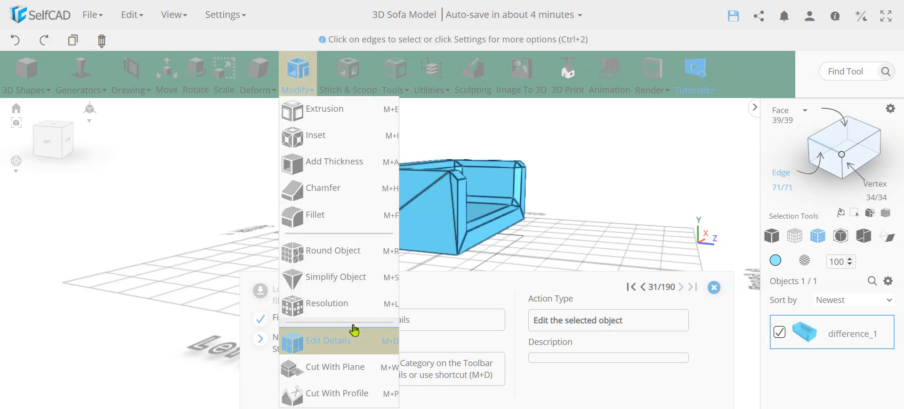
pyautogui.click(344, 346)
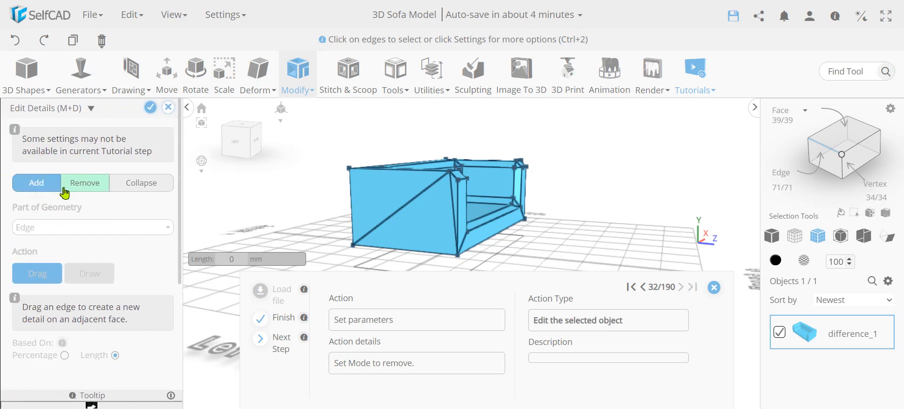
pyautogui.click(96, 190)
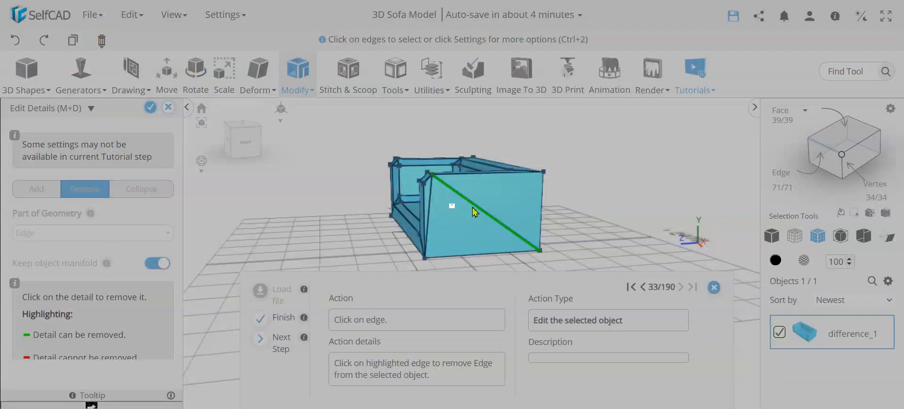
pyautogui.click(475, 212)
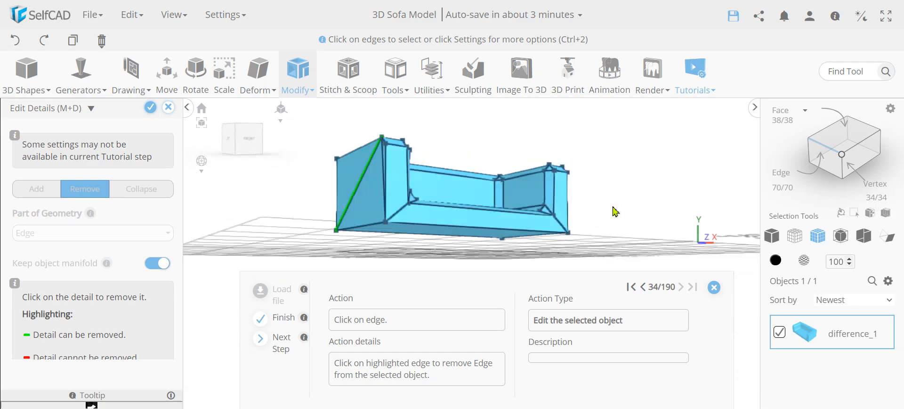
pyautogui.click(401, 194)
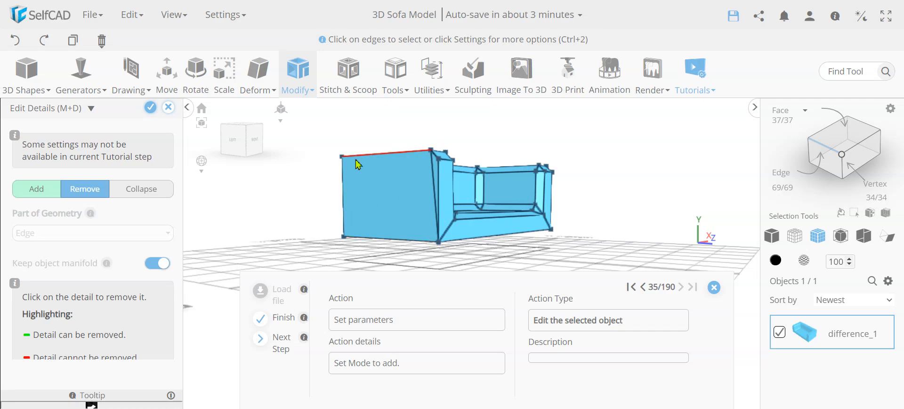
# Add an edge loop just below the sofa's top edge in Edit Details with Automatic Loop Finding enabled.
pyautogui.moveTo(681, 215); pyautogui.dragTo(397, 230)
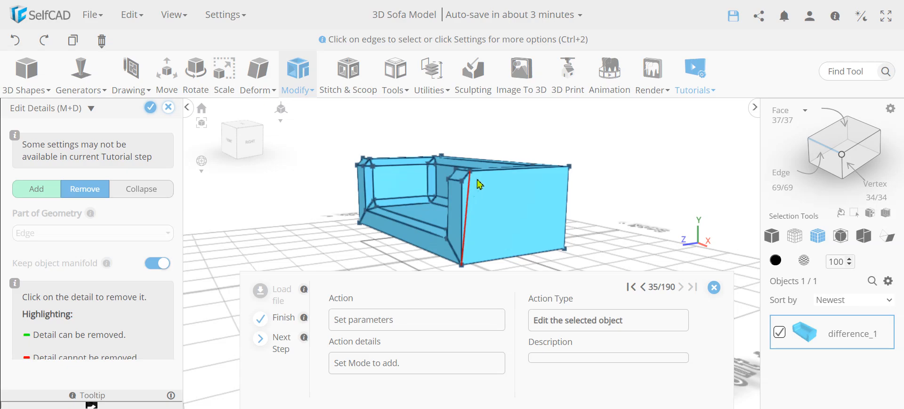
pyautogui.moveTo(629, 203); pyautogui.dragTo(678, 218)
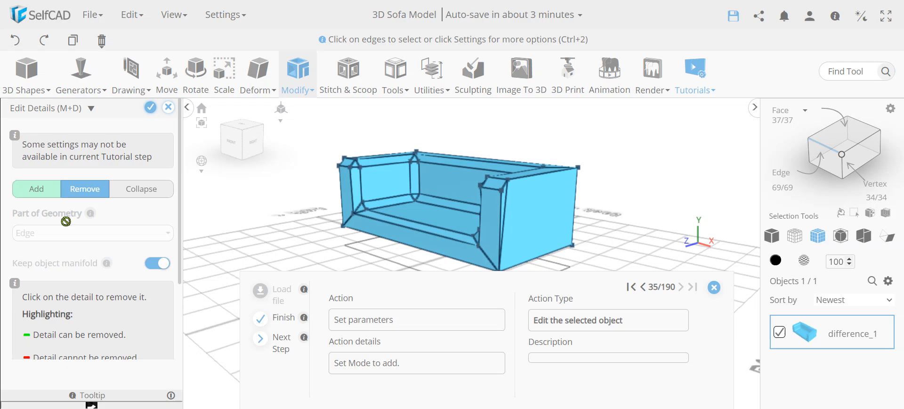
pyautogui.click(41, 196)
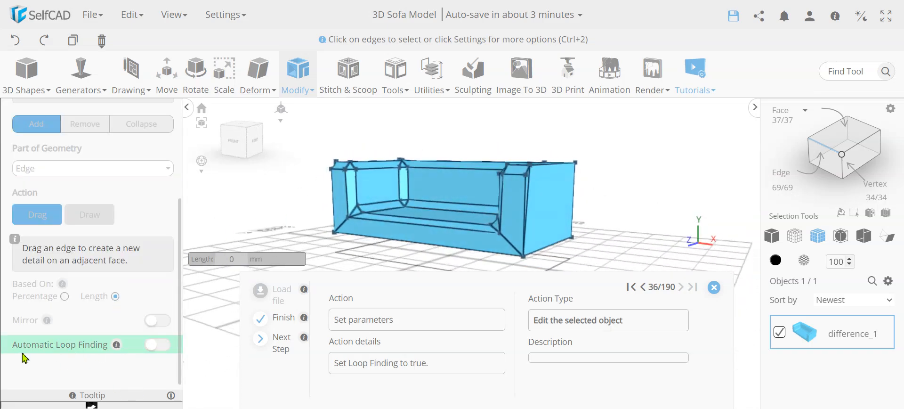
pyautogui.click(160, 345)
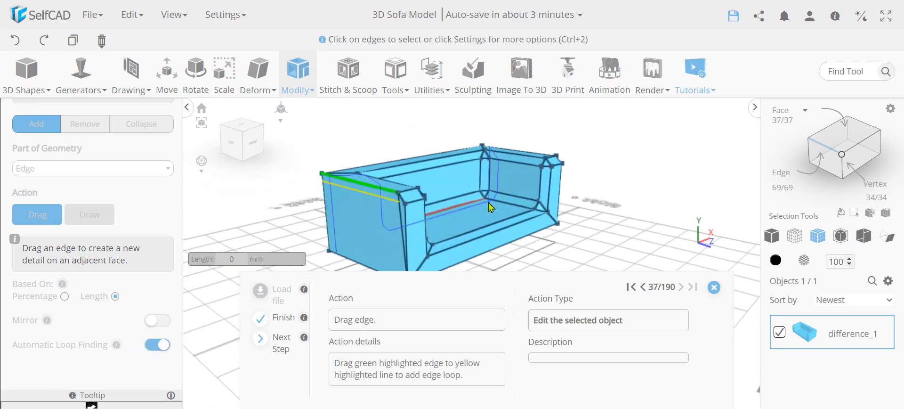
pyautogui.moveTo(386, 197); pyautogui.dragTo(380, 202)
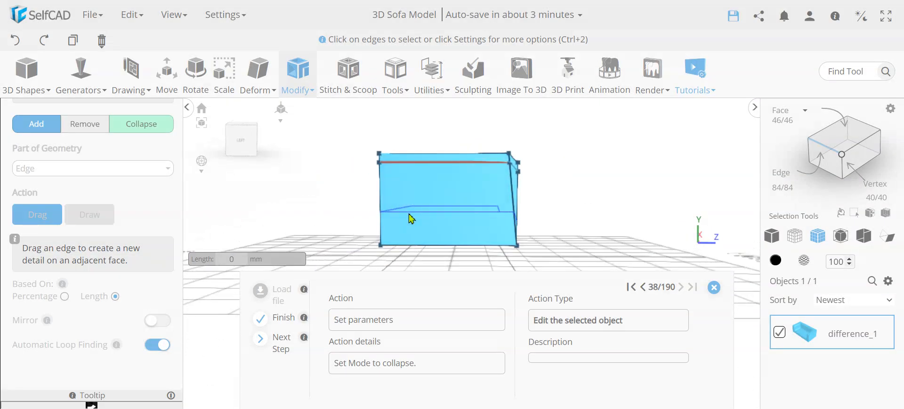
# Switch Edit Details to Collapse mode and collapse the left armrest's extra loop vertex into the vertex just above it at the front.
pyautogui.moveTo(565, 223); pyautogui.dragTo(348, 222)
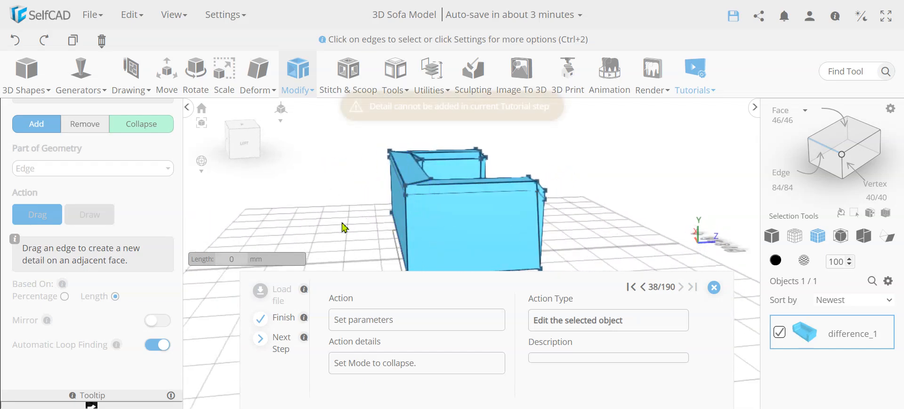
pyautogui.moveTo(626, 208); pyautogui.dragTo(527, 221)
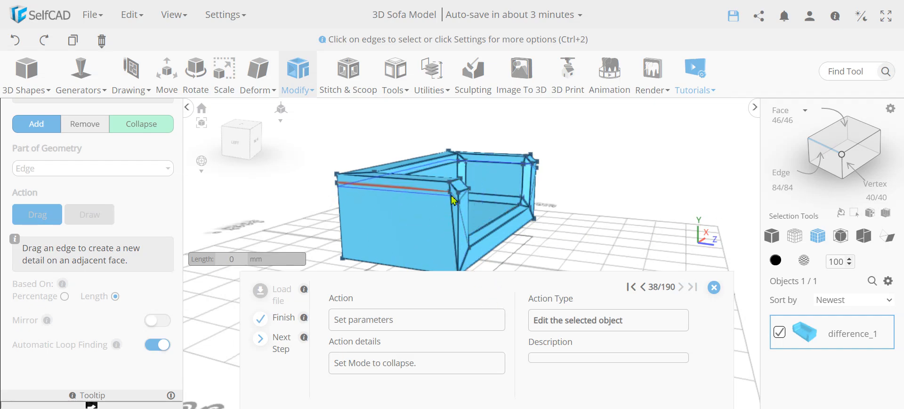
pyautogui.moveTo(636, 202); pyautogui.dragTo(198, 210)
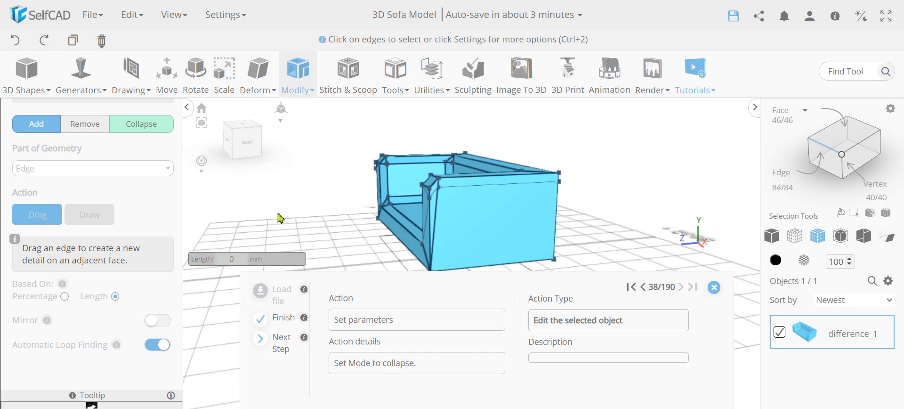
pyautogui.moveTo(708, 202); pyautogui.dragTo(412, 200)
pyautogui.moveTo(536, 200)
pyautogui.mouseDown(button='right')
pyautogui.moveTo(398, 204)
pyautogui.moveTo(658, 200)
pyautogui.moveTo(581, 230)
pyautogui.moveTo(641, 256)
pyautogui.moveTo(377, 264)
pyautogui.moveTo(674, 260)
pyautogui.moveTo(383, 266)
pyautogui.moveTo(511, 238)
pyautogui.mouseUp(button='right')
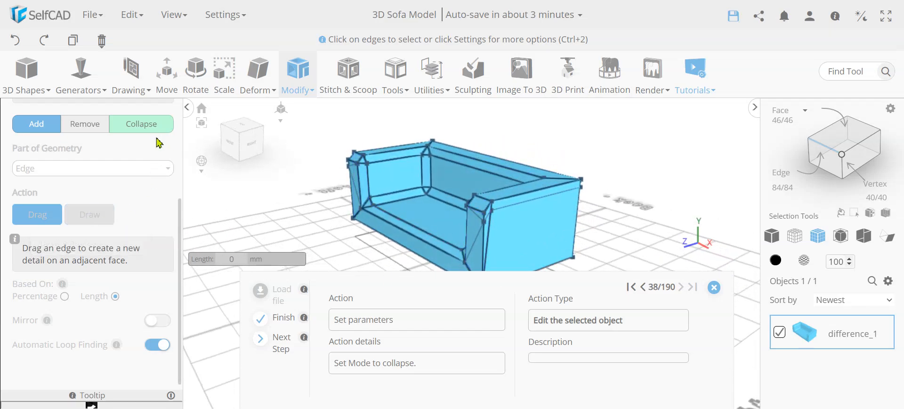
pyautogui.click(141, 123)
pyautogui.moveTo(296, 216); pyautogui.dragTo(627, 220, button='right')
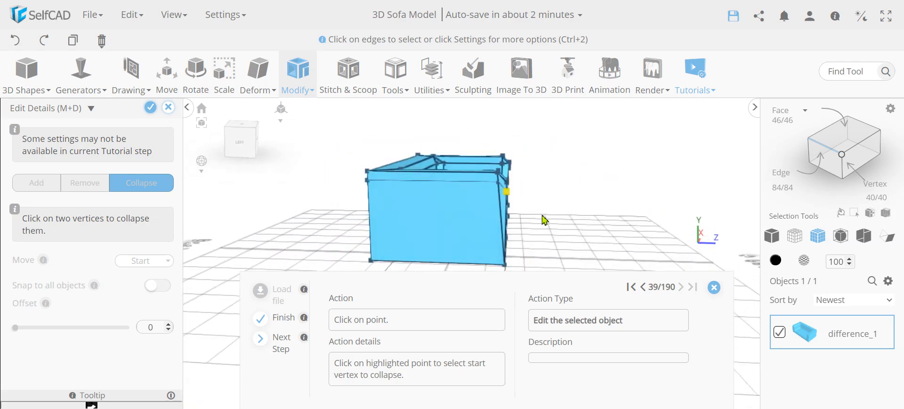
pyautogui.click(506, 193)
pyautogui.click(507, 183)
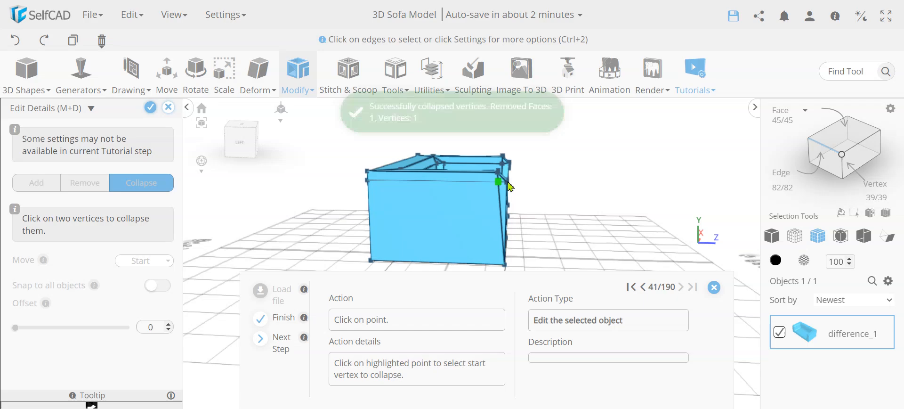
# Collapse the outer-side loop vertex of the left armrest into its front upper corner vertex.
pyautogui.scroll(5, 509, 191)
pyautogui.scroll(-3, 506, 189)
pyautogui.moveTo(574, 221); pyautogui.dragTo(536, 236, button='right')
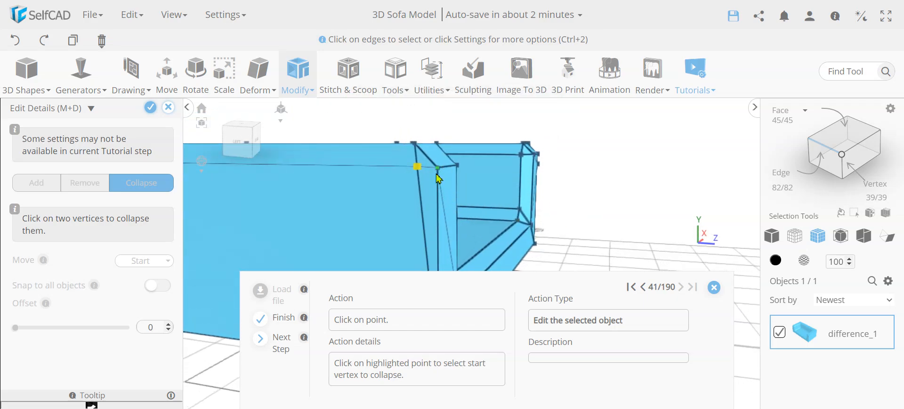
pyautogui.click(418, 168)
pyautogui.click(437, 168)
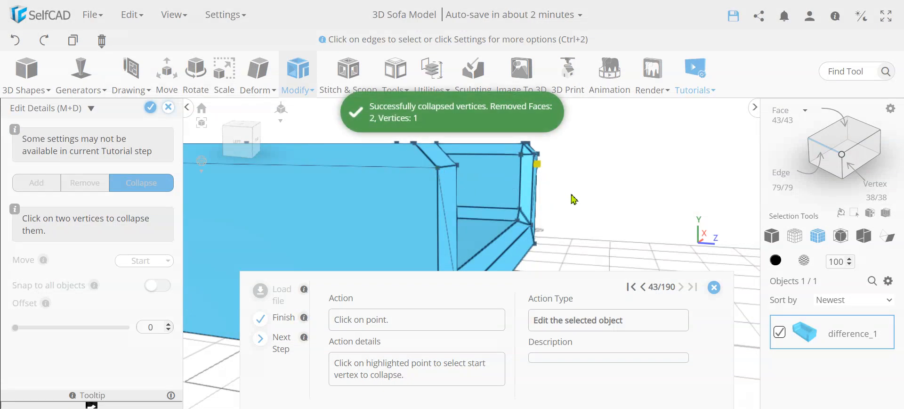
# Collapse the two matching pairs of extra loop vertices at the right armrest's front upper corner.
pyautogui.scroll(-2, 547, 194)
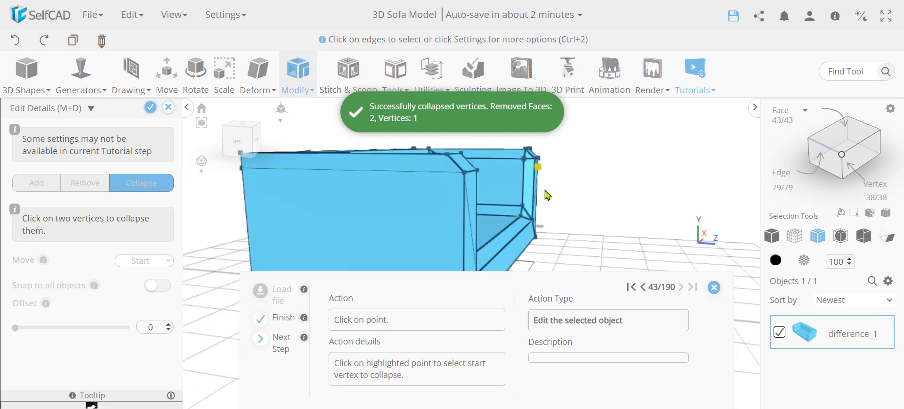
pyautogui.moveTo(593, 220); pyautogui.dragTo(525, 210)
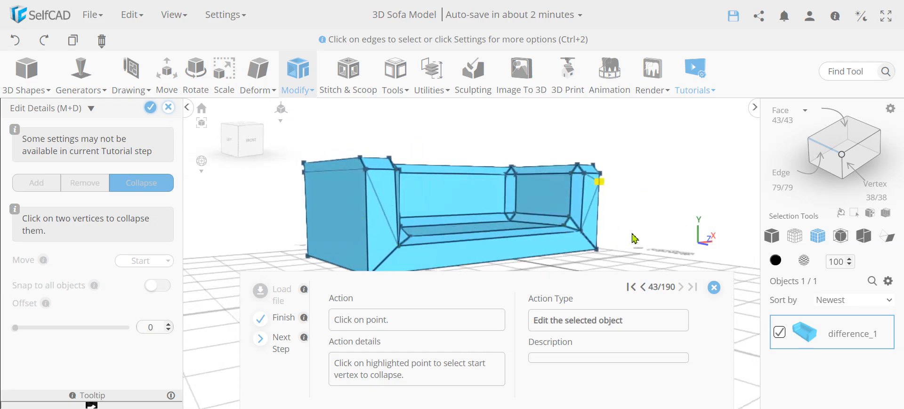
pyautogui.click(483, 250)
pyautogui.scroll(-3, 632, 195)
pyautogui.moveTo(613, 262); pyautogui.dragTo(344, 233)
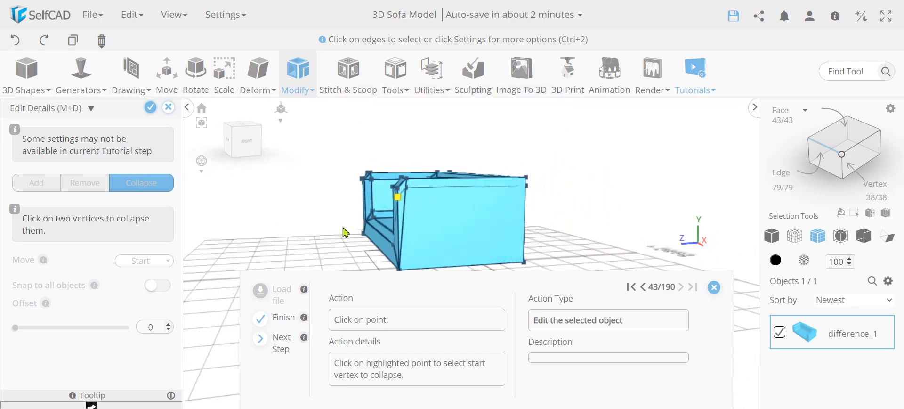
pyautogui.scroll(3, 424, 217)
pyautogui.scroll(-2, 463, 227)
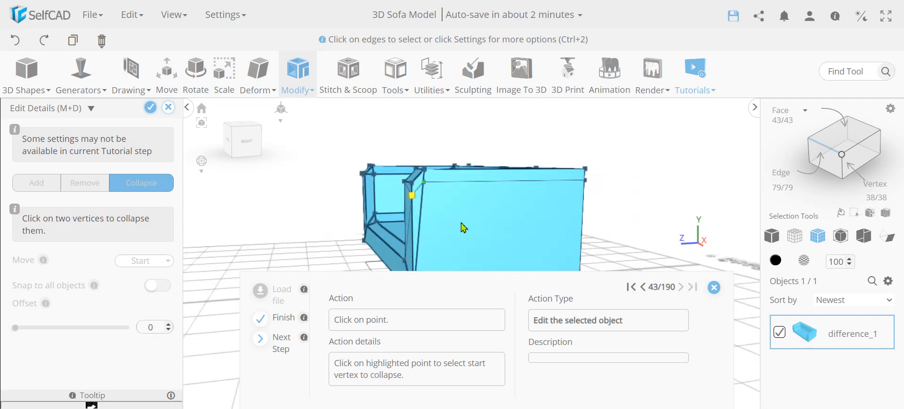
pyautogui.click(413, 195)
pyautogui.click(412, 184)
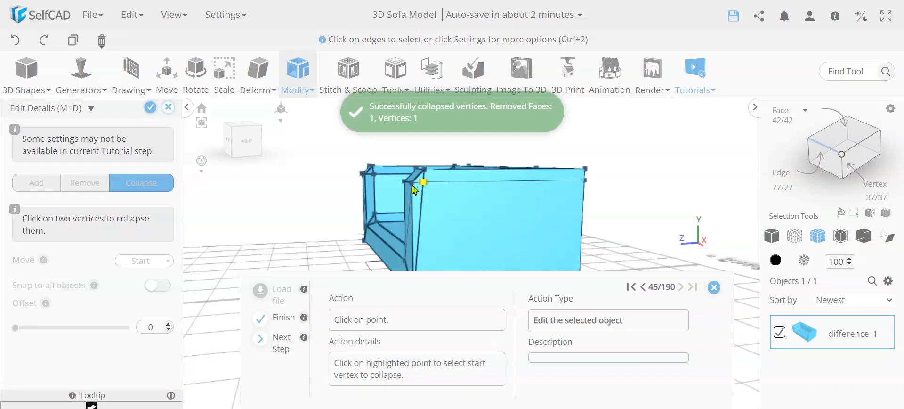
pyautogui.click(423, 183)
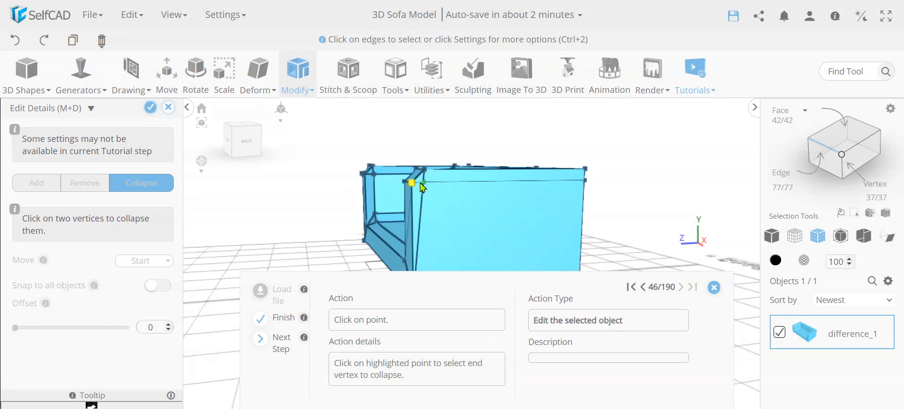
pyautogui.click(412, 183)
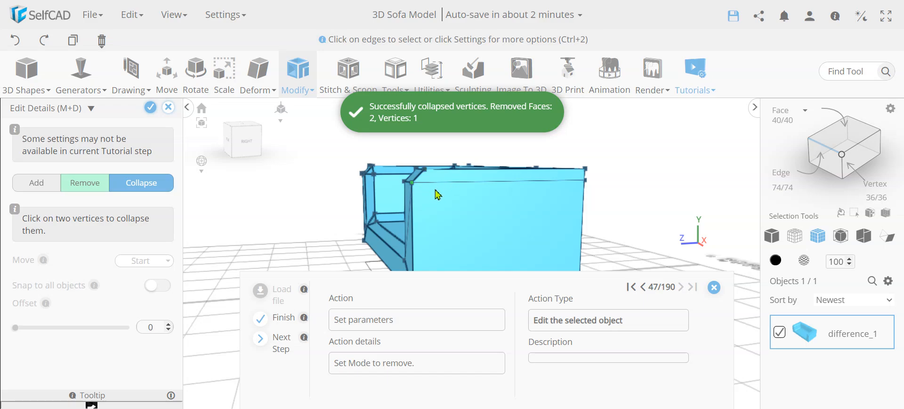
# Remove the diagonal edge from each armrest's front face in Remove mode and finalize Edit Details.
pyautogui.click(87, 184)
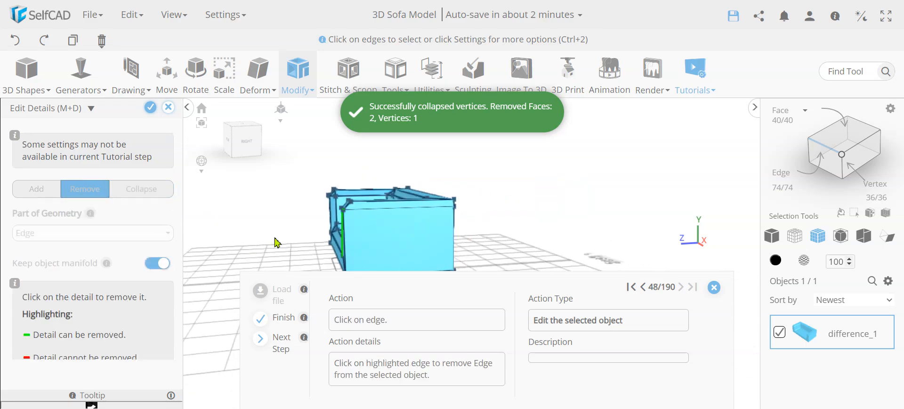
pyautogui.click(358, 230)
pyautogui.click(564, 219)
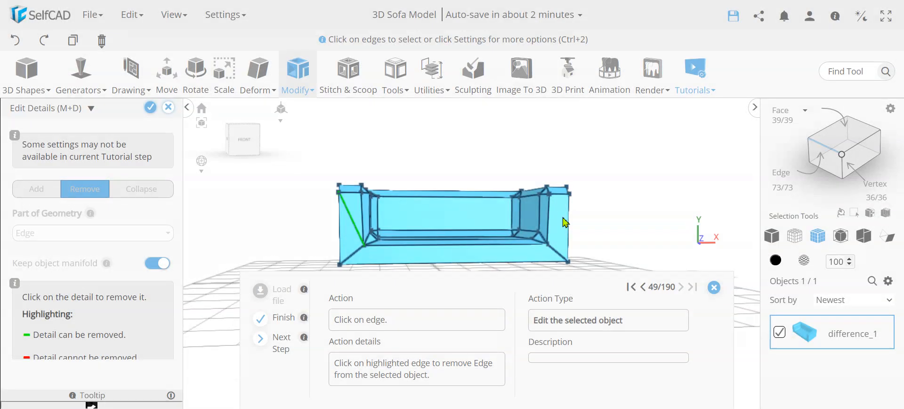
pyautogui.click(359, 231)
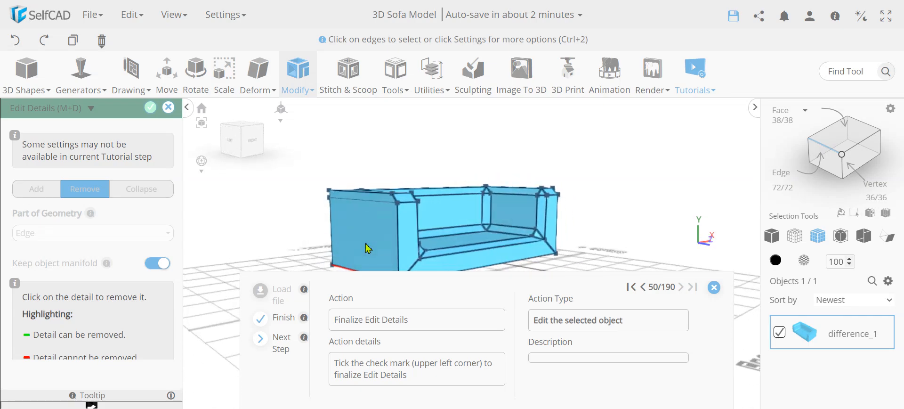
pyautogui.click(151, 108)
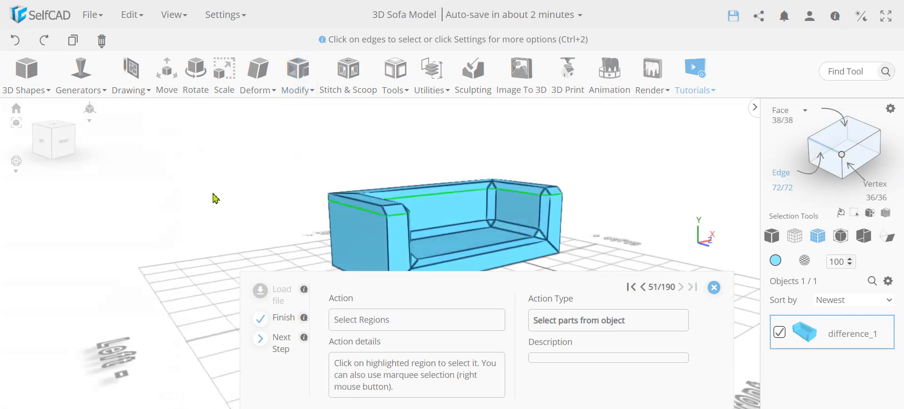
# Select all the edges of the highlighted loop running around the sofa just below its top edge.
pyautogui.moveTo(249, 207); pyautogui.dragTo(281, 217)
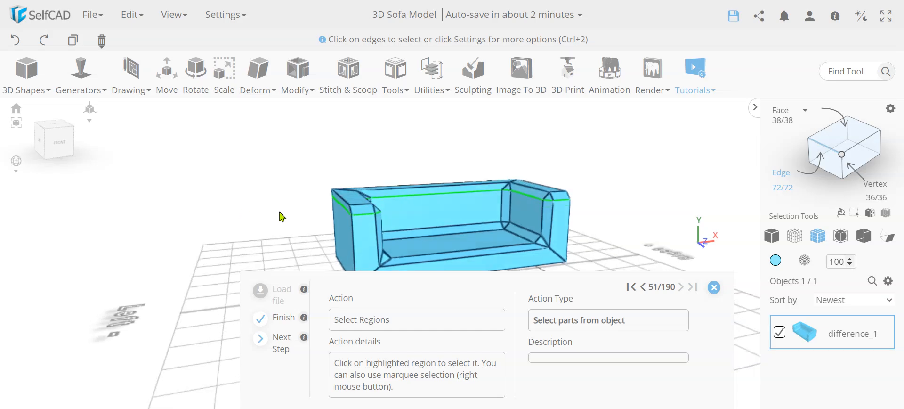
pyautogui.moveTo(368, 214); pyautogui.dragTo(566, 207)
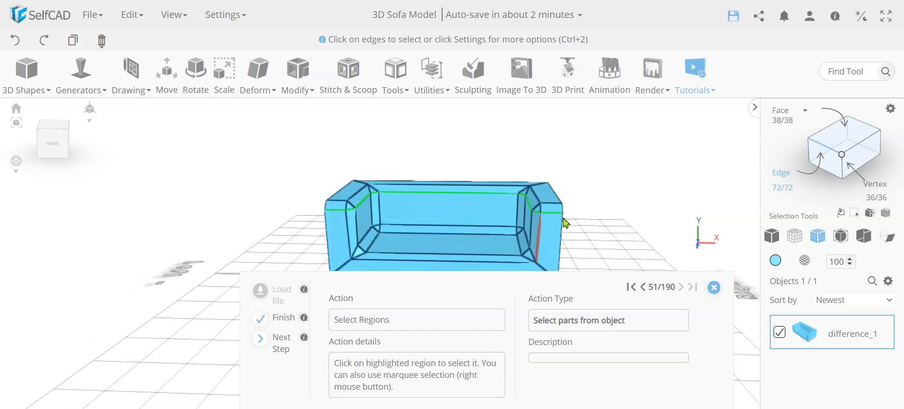
pyautogui.moveTo(359, 199); pyautogui.dragTo(315, 222)
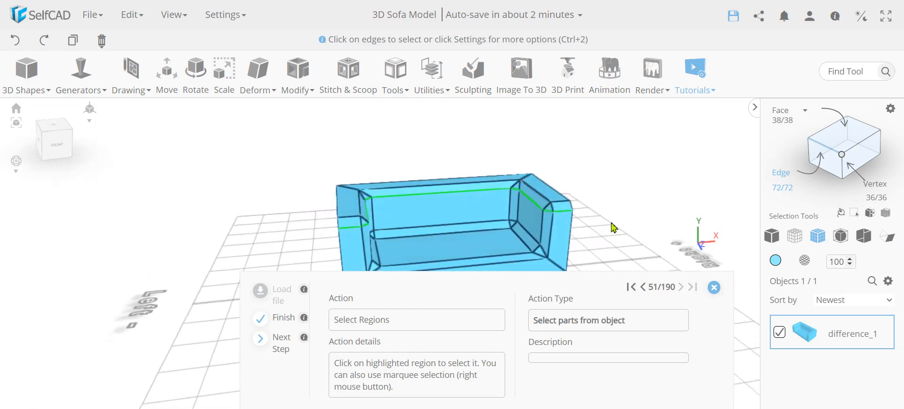
pyautogui.moveTo(646, 206); pyautogui.dragTo(374, 228)
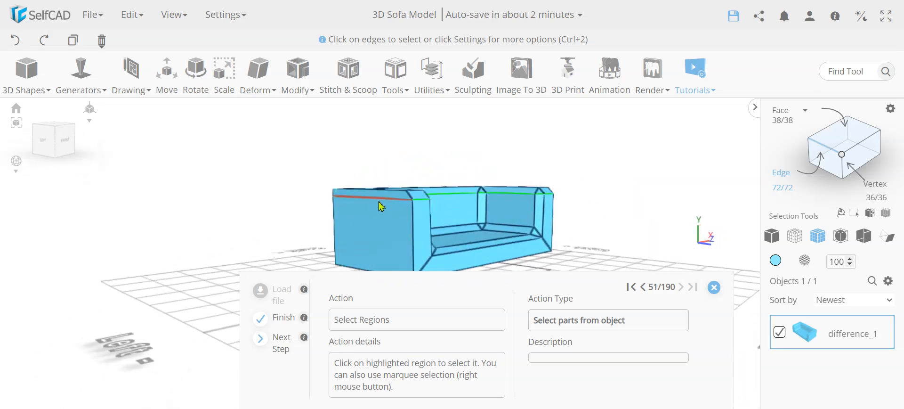
pyautogui.moveTo(624, 199); pyautogui.dragTo(515, 219)
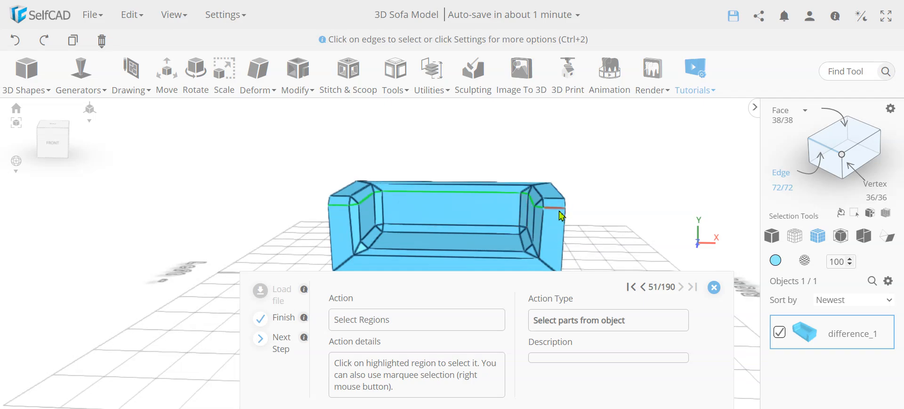
pyautogui.moveTo(311, 179); pyautogui.dragTo(313, 182, button='right')
pyautogui.moveTo(313, 182); pyautogui.dragTo(659, 211)
pyautogui.moveTo(646, 217); pyautogui.dragTo(414, 178, button='right')
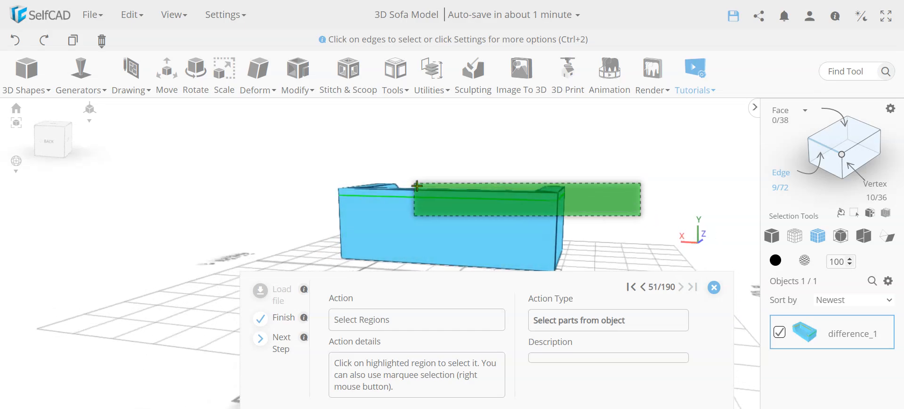
pyautogui.moveTo(234, 221); pyautogui.dragTo(506, 218)
pyautogui.moveTo(432, 198); pyautogui.dragTo(565, 236)
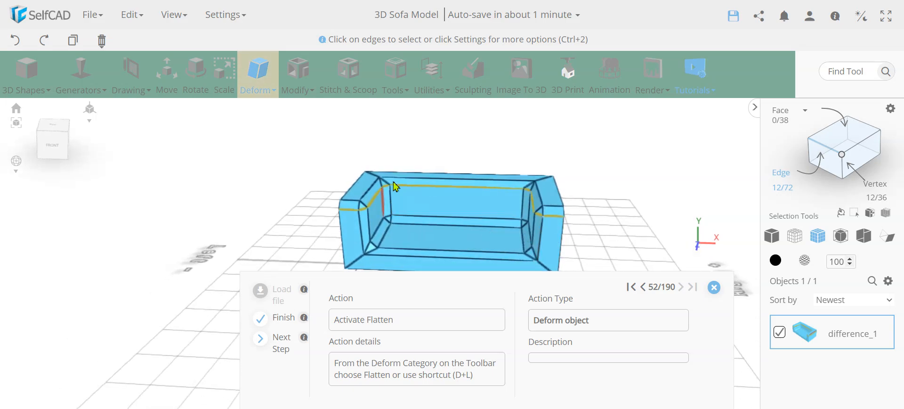
# Flatten the selected edge loop with the Y coordinate set to 0 and close the Flatten tool.
pyautogui.moveTo(228, 218)
pyautogui.mouseDown()
pyautogui.moveTo(361, 201)
pyautogui.moveTo(626, 212)
pyautogui.moveTo(238, 206)
pyautogui.mouseUp()
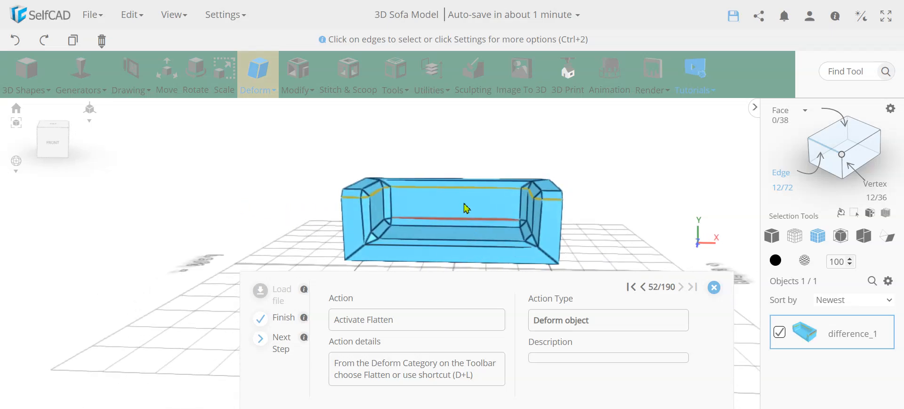
pyautogui.click(259, 77)
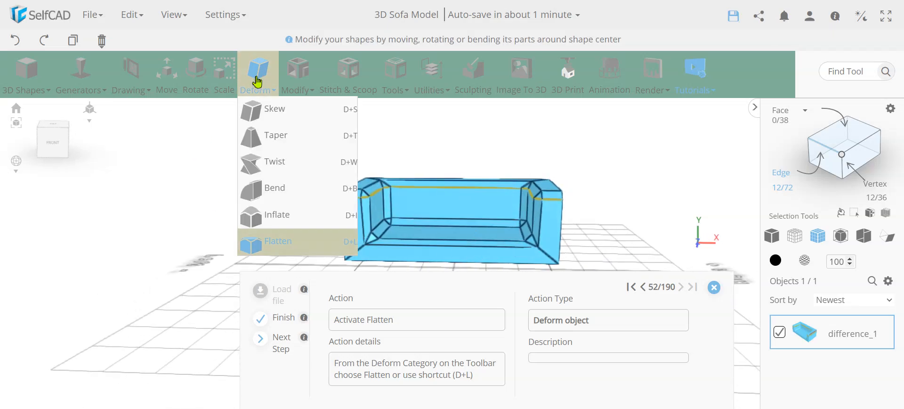
pyautogui.click(281, 247)
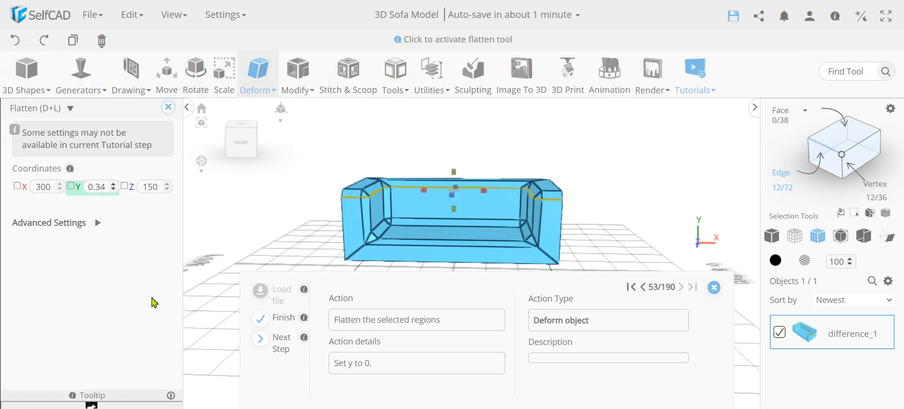
pyautogui.doubleClick(102, 192)
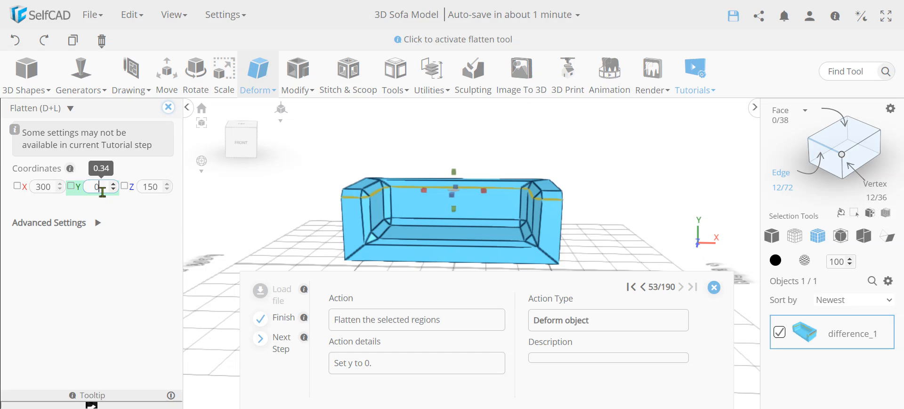
pyautogui.press('Return')
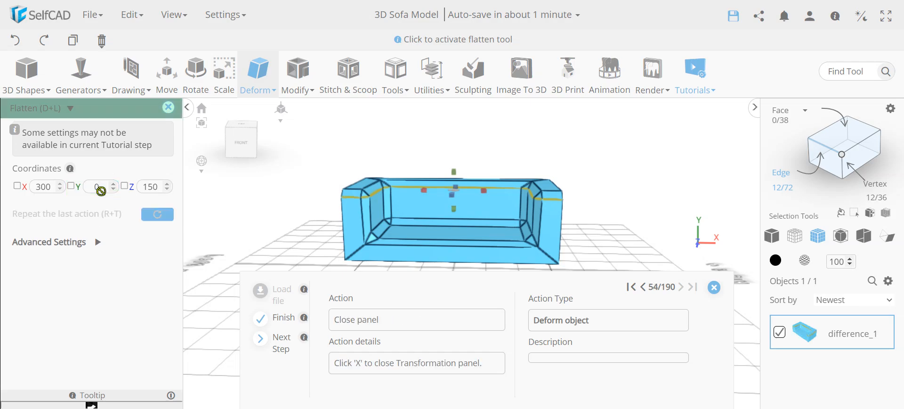
pyautogui.click(168, 107)
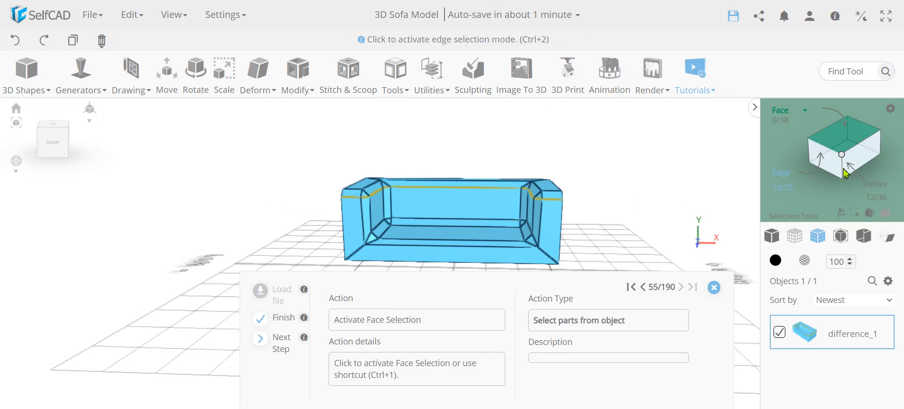
# Switch to face selection and select the sofa's underside face.
pyautogui.moveTo(613, 204); pyautogui.dragTo(608, 219, button='right')
pyautogui.click(839, 140)
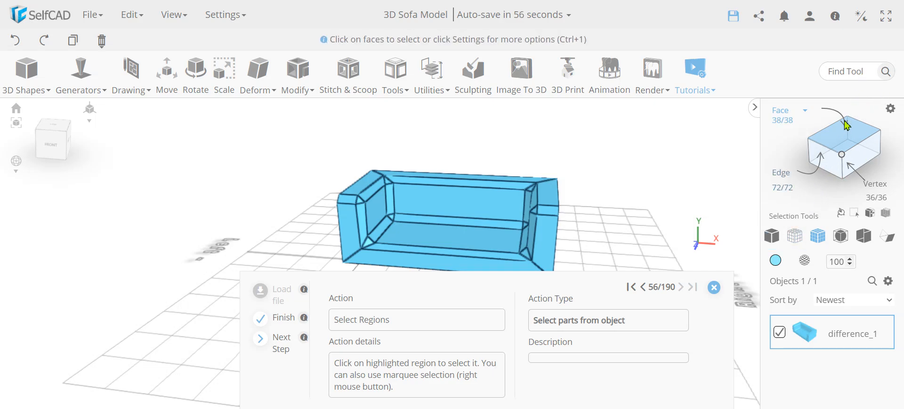
pyautogui.click(413, 197)
pyautogui.moveTo(636, 219); pyautogui.dragTo(560, 286)
pyautogui.click(467, 208)
pyautogui.scroll(-5, 637, 197)
pyautogui.scroll(5, 569, 181)
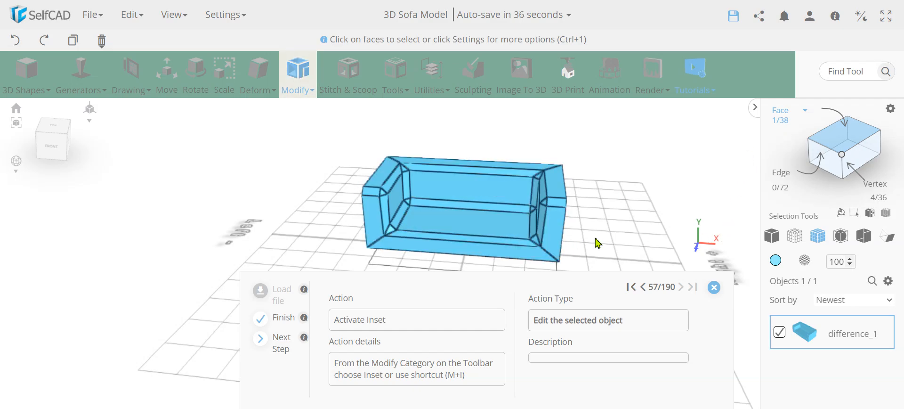
pyautogui.moveTo(617, 228); pyautogui.dragTo(451, 259, button='right')
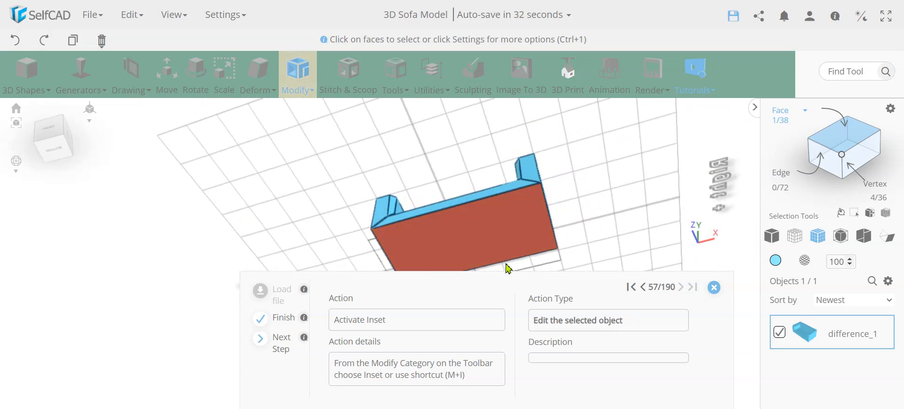
# Inset the selected underside face by 25 and apply it, keeping the Inset tool active.
pyautogui.click(307, 88)
pyautogui.click(313, 132)
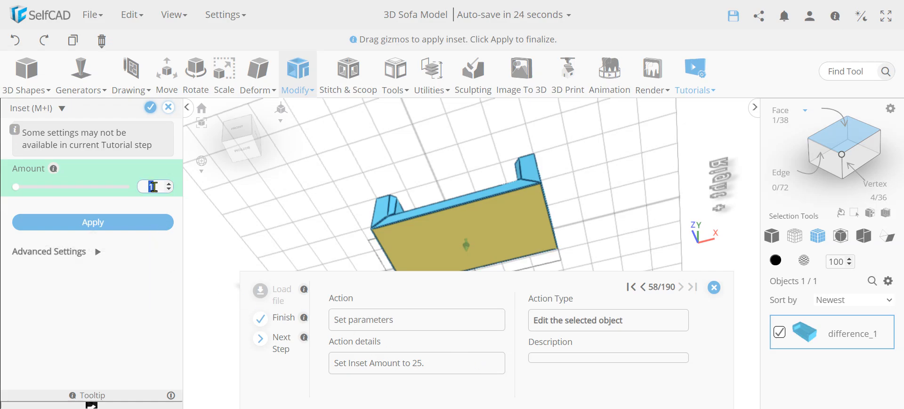
pyautogui.press('Return')
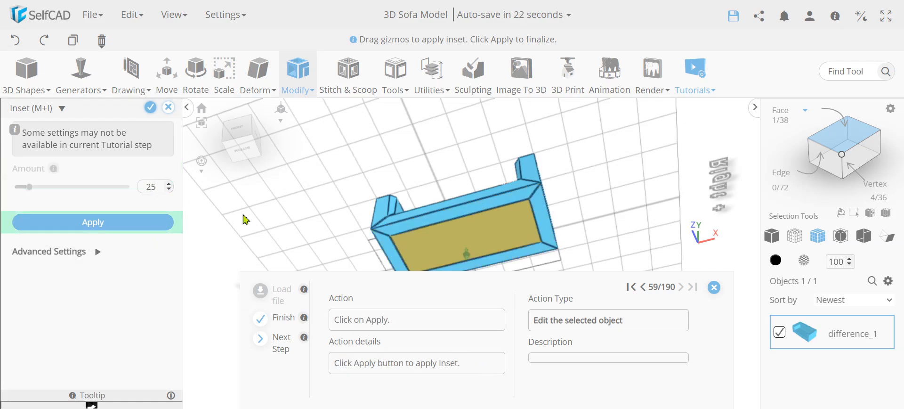
pyautogui.click(135, 225)
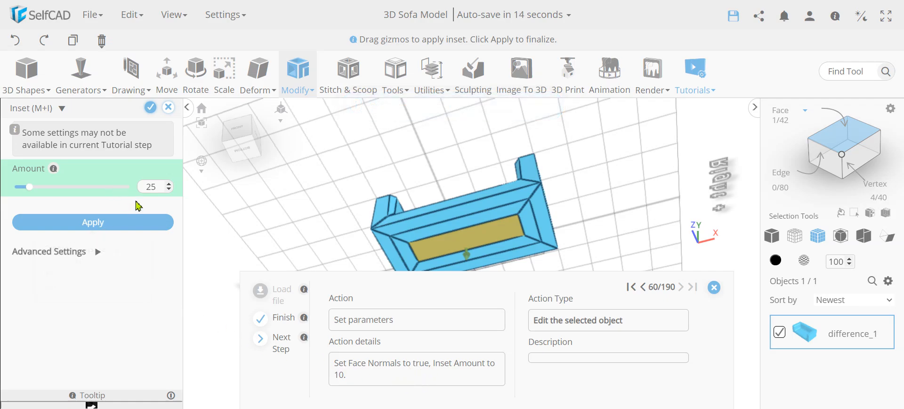
# Inset the underside's inner face again by 10, finalize Inset and deselect the face.
pyautogui.click(98, 254)
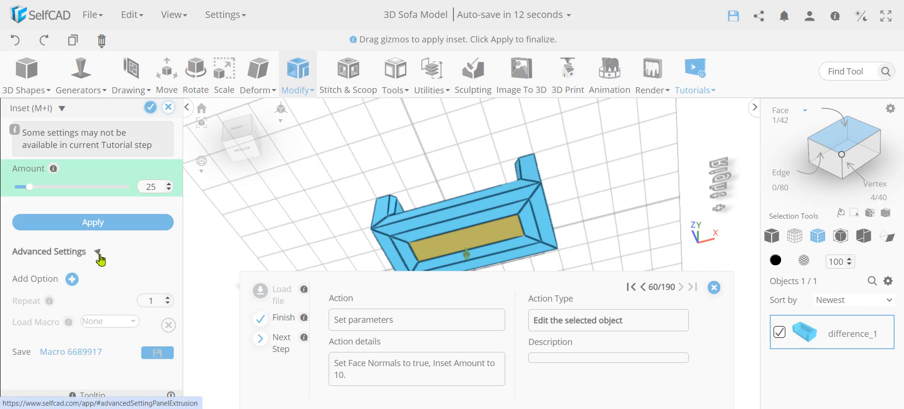
pyautogui.click(99, 253)
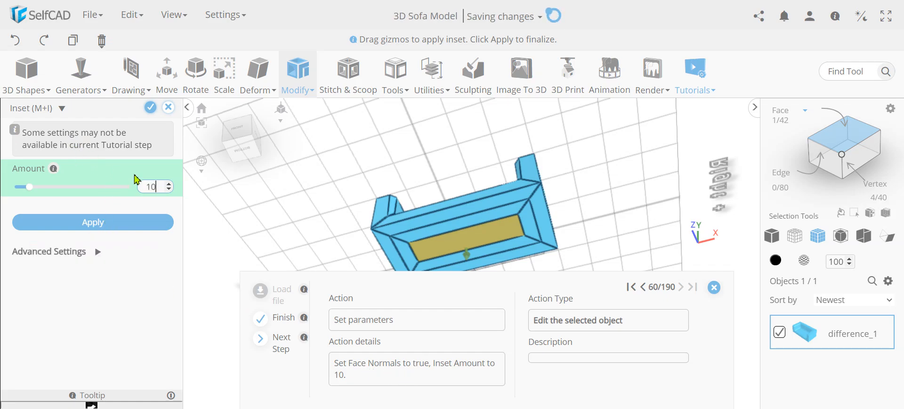
pyautogui.write('0')
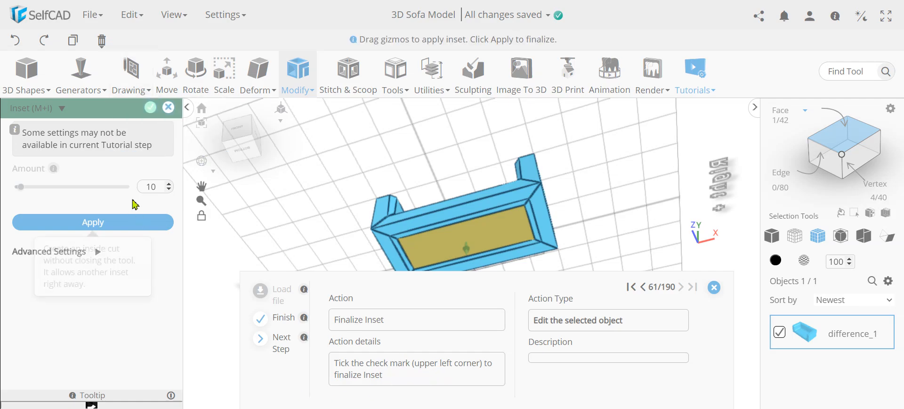
pyautogui.click(151, 111)
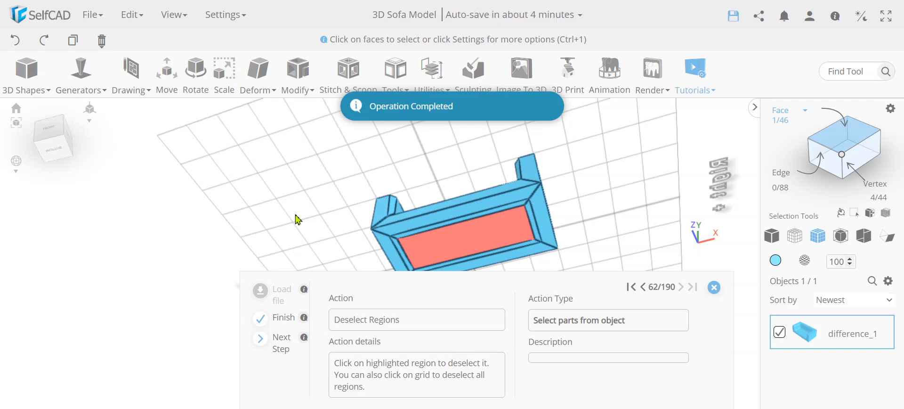
pyautogui.click(462, 255)
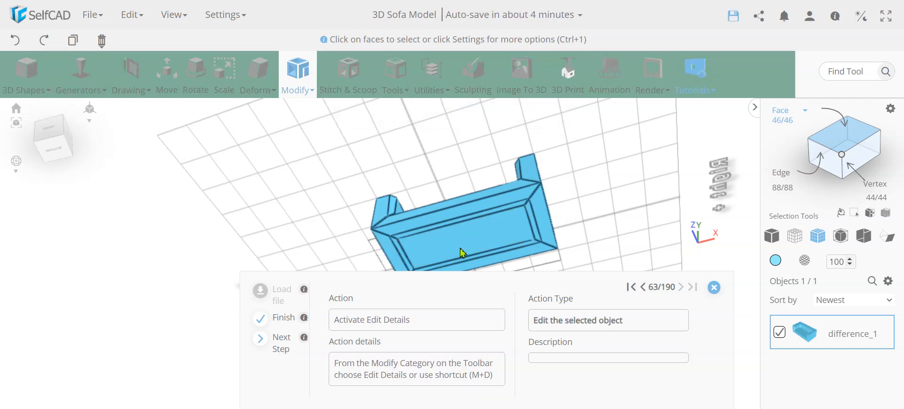
# Start Edit Details with the underside in view, set the action to Draw and enable the Minimum Angle Step at 15.
pyautogui.moveTo(614, 203)
pyautogui.mouseDown()
pyautogui.moveTo(630, 188)
pyautogui.moveTo(622, 202)
pyautogui.mouseUp()
pyautogui.moveTo(598, 199); pyautogui.dragTo(610, 164, button='right')
pyautogui.moveTo(617, 195); pyautogui.dragTo(641, 174)
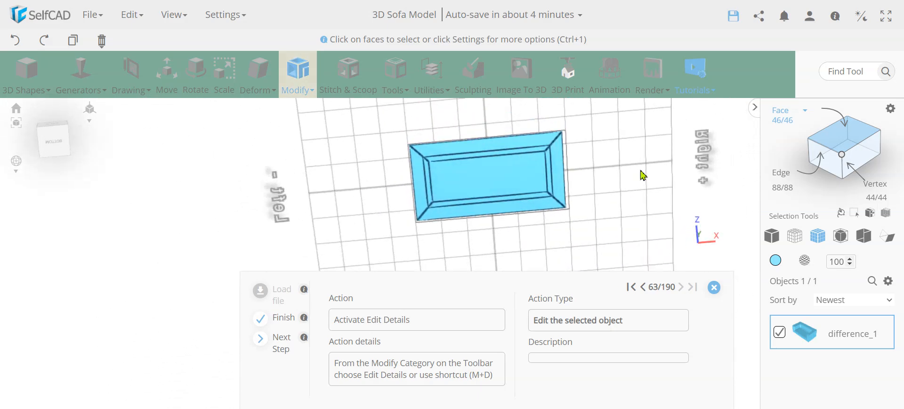
pyautogui.moveTo(490, 181); pyautogui.dragTo(290, 175)
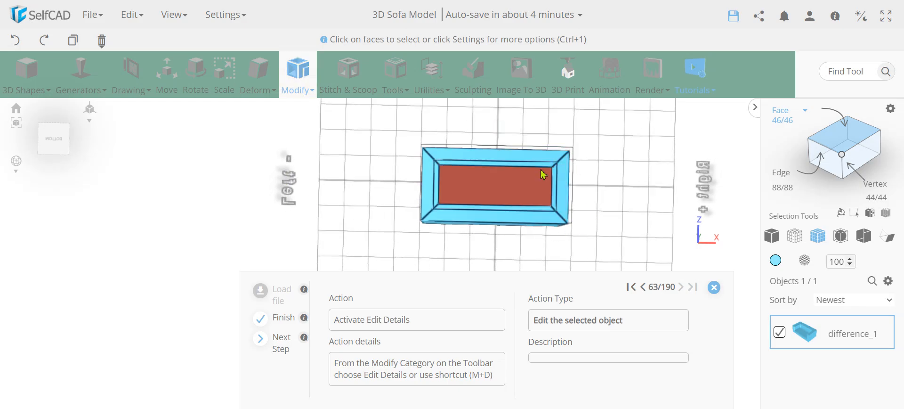
pyautogui.click(298, 80)
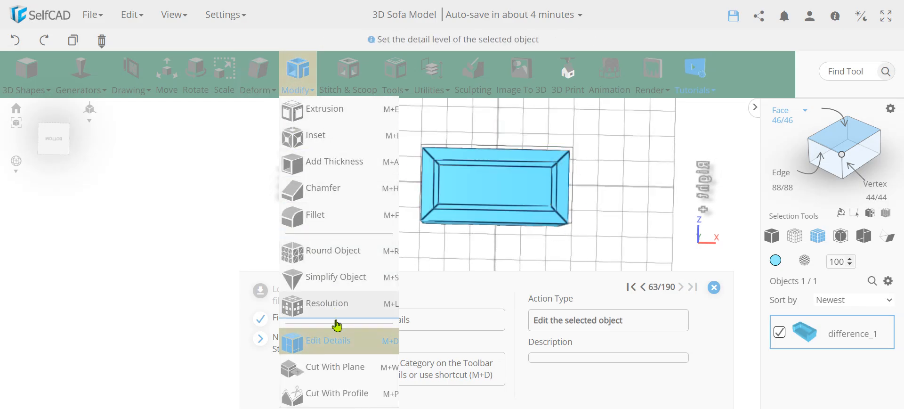
pyautogui.click(338, 345)
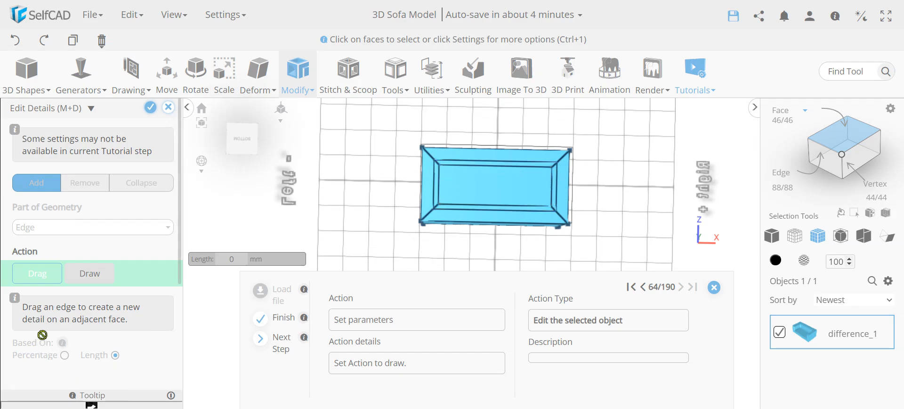
pyautogui.click(44, 278)
pyautogui.click(95, 279)
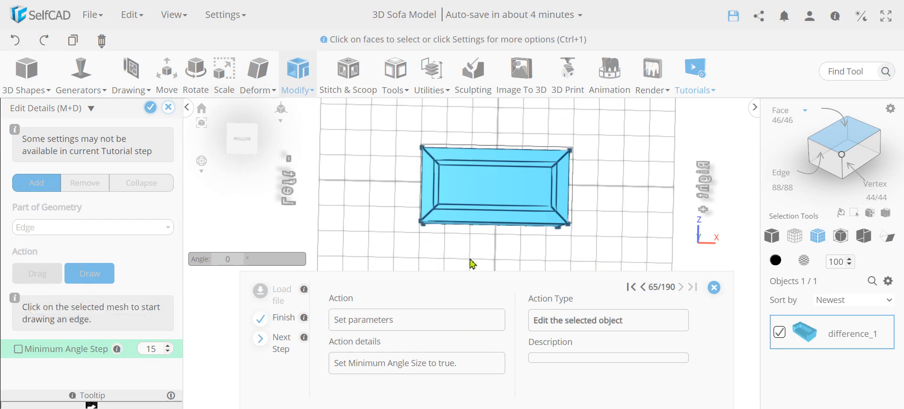
pyautogui.click(18, 349)
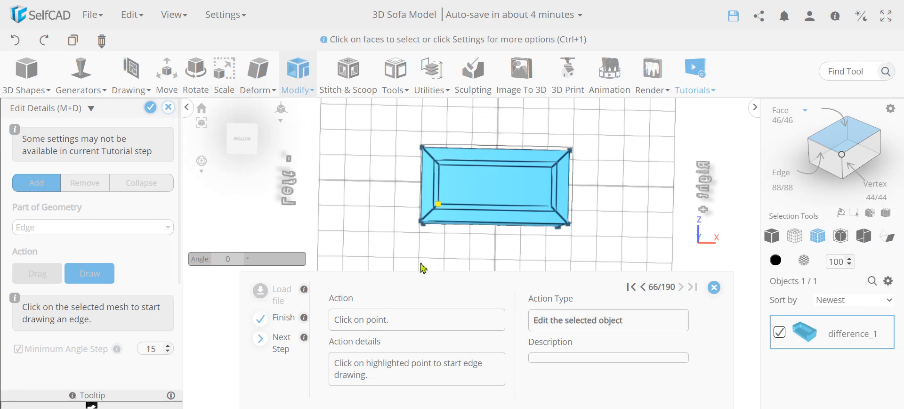
# Draw short edges from the inner inset's two corners at the sofa's left end out to the adjacent sides of the outer inset loop.
pyautogui.click(438, 214)
pyautogui.scroll(5, 436, 207)
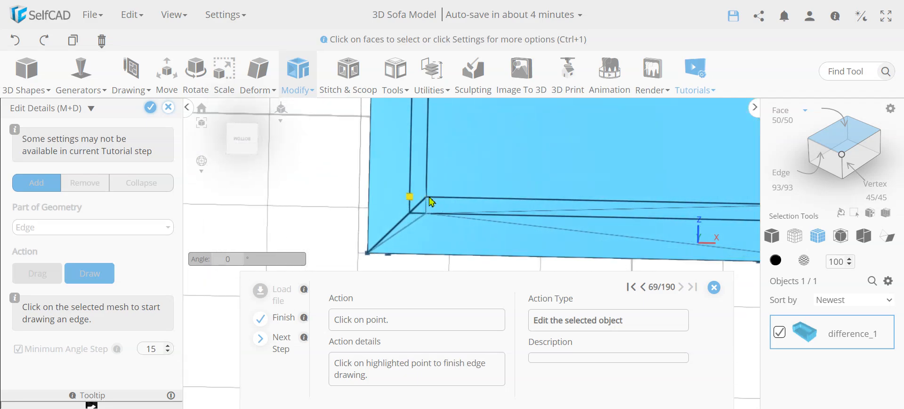
pyautogui.click(419, 202)
pyautogui.scroll(-5, 449, 236)
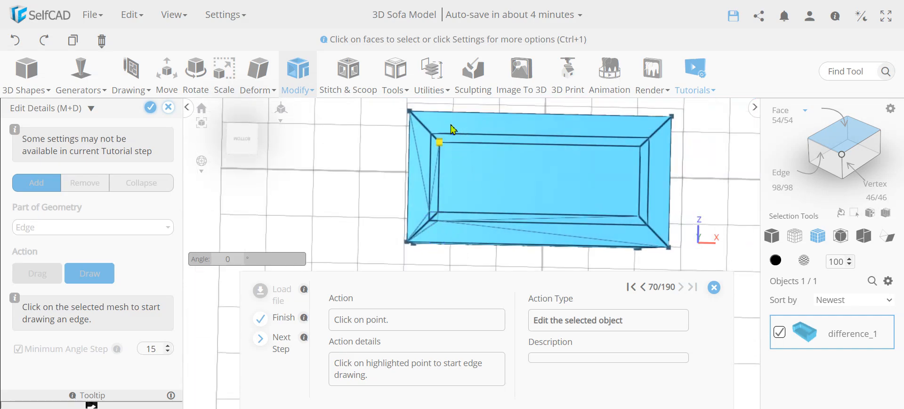
pyautogui.click(430, 142)
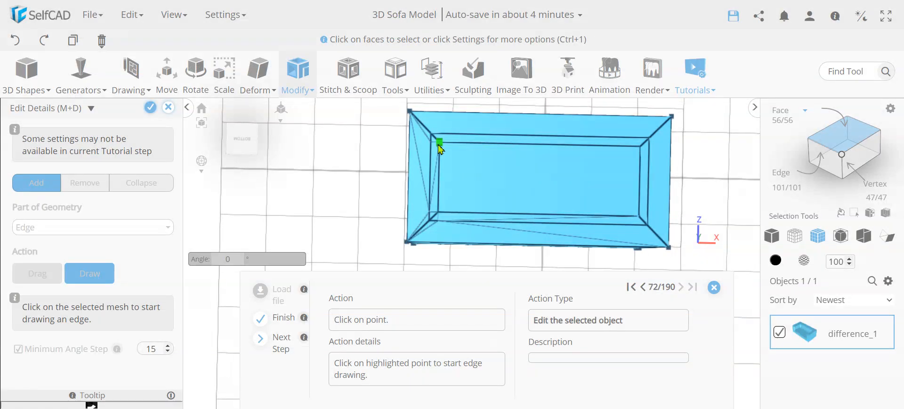
pyautogui.click(440, 135)
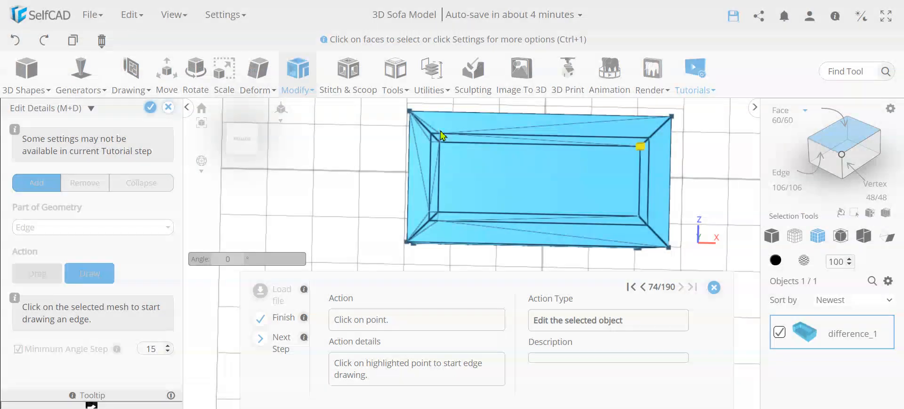
# Draw short edges from the inner inset's two corners at the sofa's right end to the outer loop, outlining small corner squares.
pyautogui.click(643, 147)
pyautogui.click(642, 139)
pyautogui.click(641, 146)
pyautogui.click(662, 213)
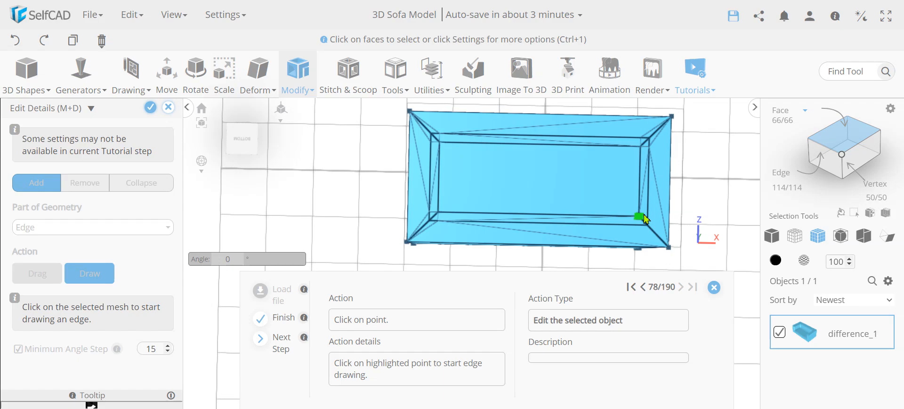
pyautogui.click(648, 218)
pyautogui.click(641, 217)
pyautogui.click(640, 245)
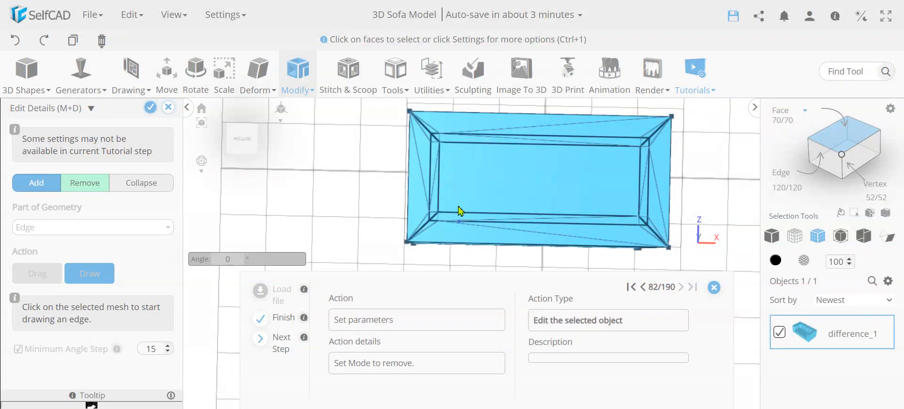
# Switch Edit Details to Remove mode and delete the highlighted long diagonal edges around the underside's inset border.
pyautogui.click(85, 183)
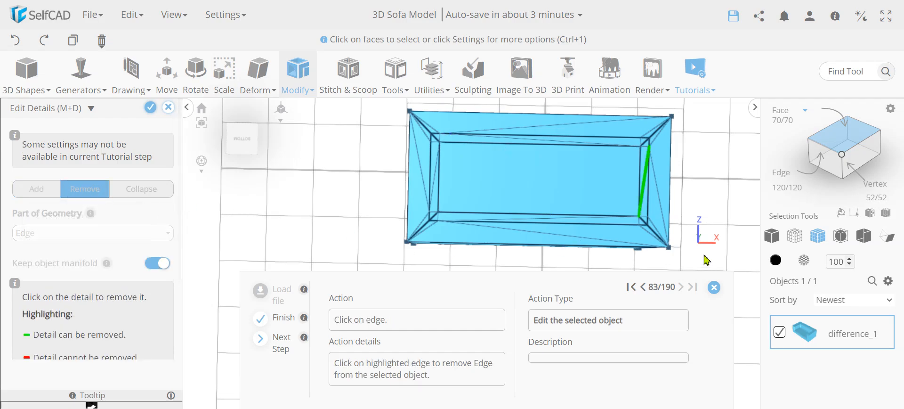
pyautogui.click(647, 192)
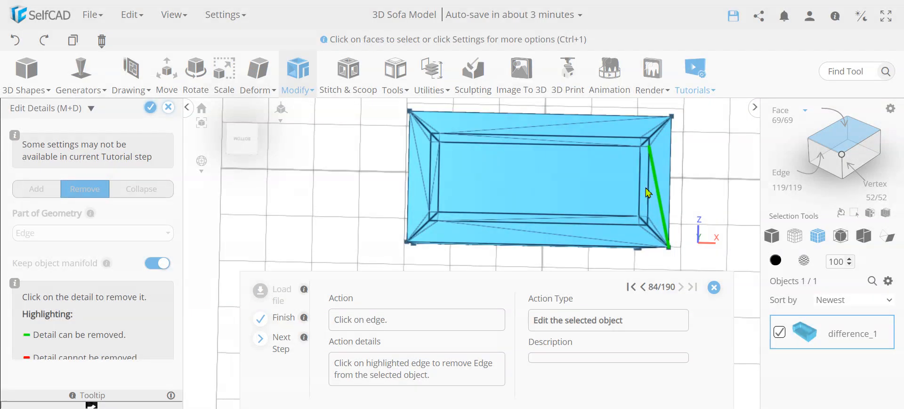
pyautogui.click(661, 200)
pyautogui.click(569, 226)
pyautogui.click(539, 238)
pyautogui.click(436, 191)
pyautogui.click(485, 132)
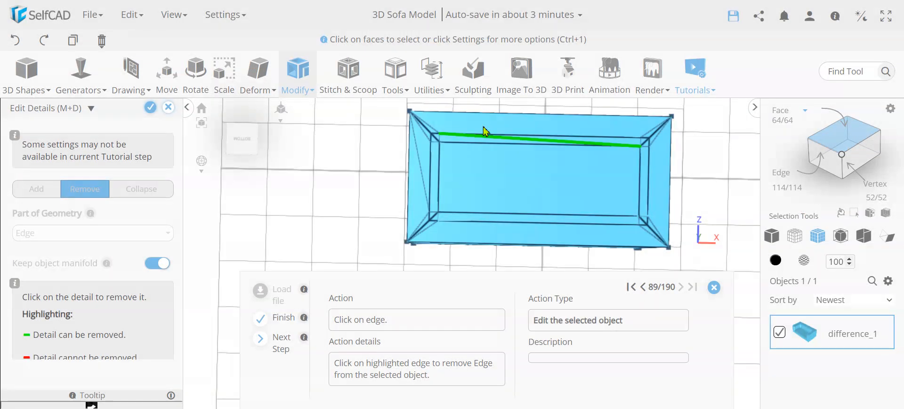
pyautogui.click(550, 146)
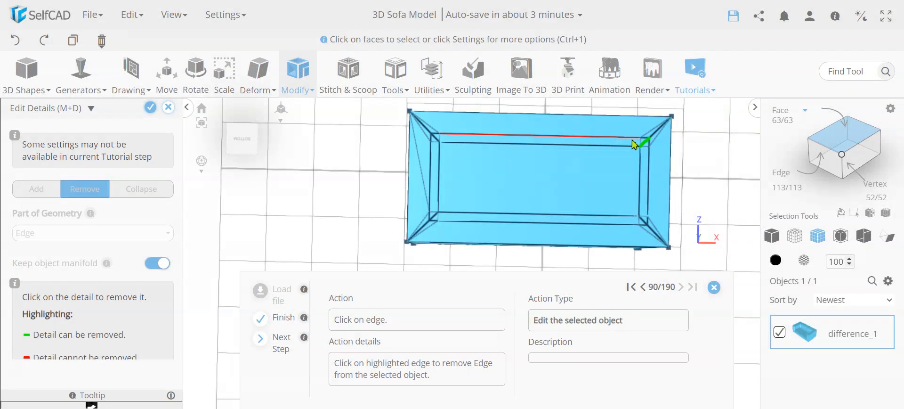
# Remove the short diagonal edge from each of the four corner squares and finalize Edit Details.
pyautogui.click(645, 143)
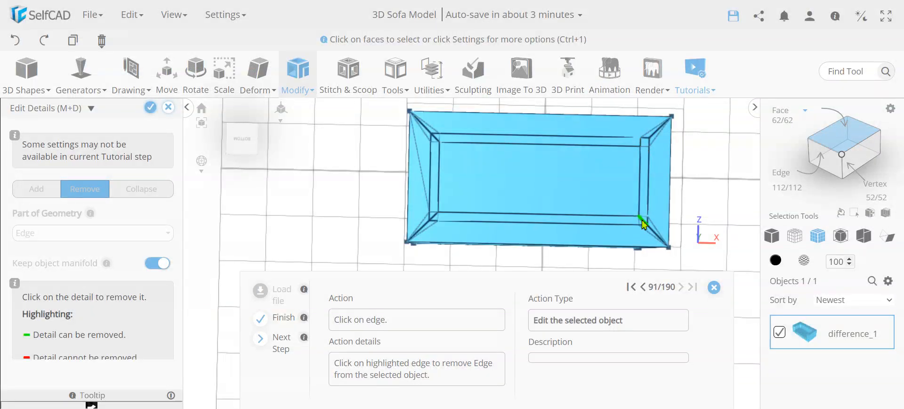
pyautogui.click(435, 217)
pyautogui.click(436, 139)
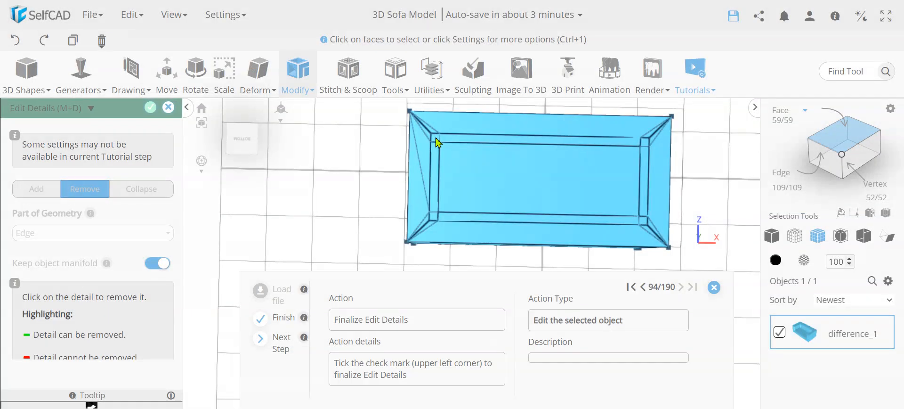
pyautogui.click(150, 109)
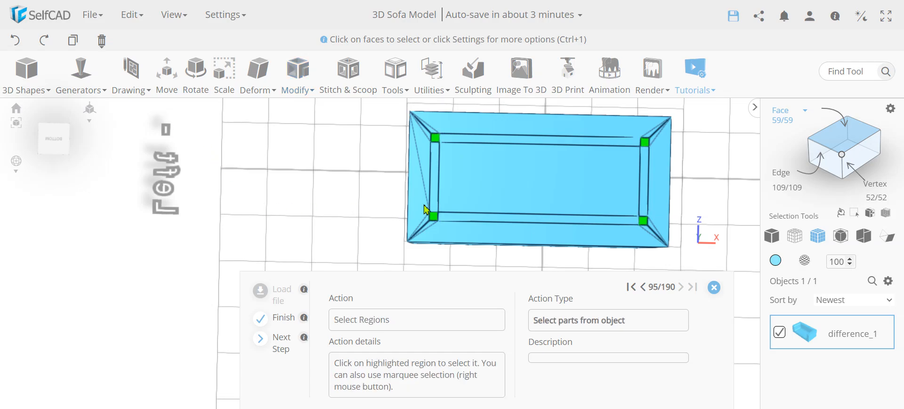
# Select the four small corner squares on the underside, extrude them by -3 and finalize the extrusion.
pyautogui.click(434, 217)
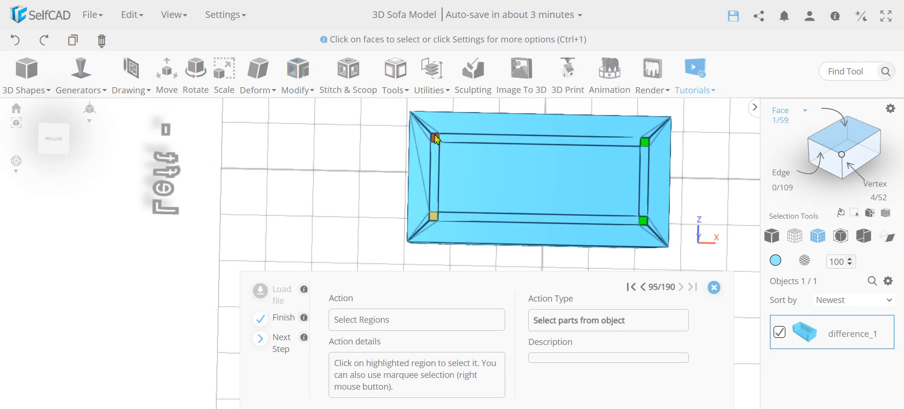
pyautogui.click(645, 142)
pyautogui.click(643, 220)
pyautogui.moveTo(366, 193); pyautogui.dragTo(329, 179, button='right')
pyautogui.click(303, 91)
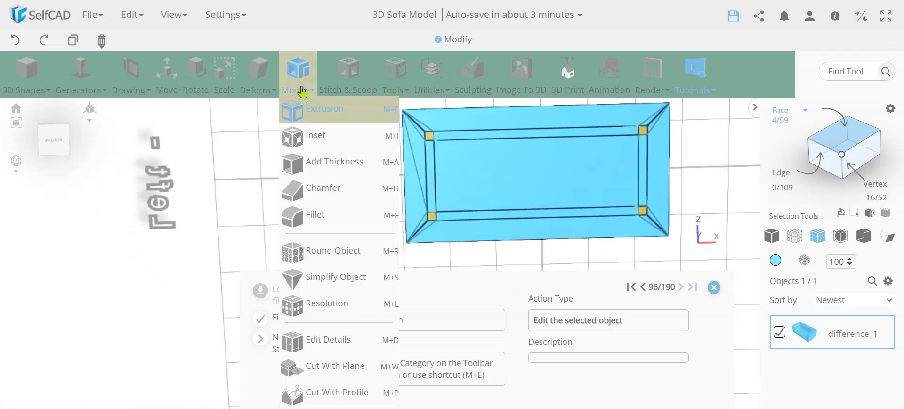
pyautogui.click(307, 111)
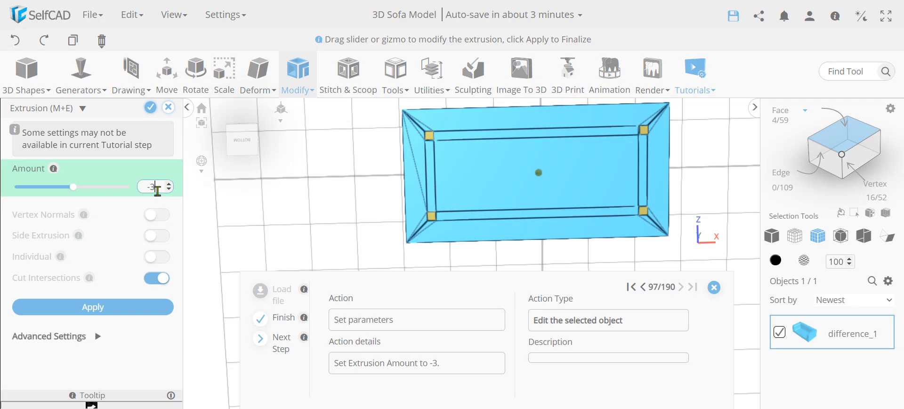
pyautogui.press('Return')
pyautogui.click(151, 107)
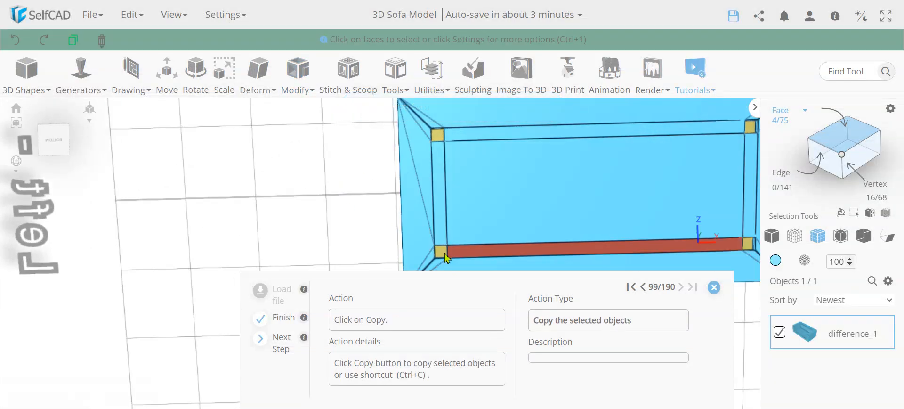
# Copy the four selected corner squares on the underside, extrude the copies by 13 and finalize the extrusion.
pyautogui.scroll(-5, 470, 247)
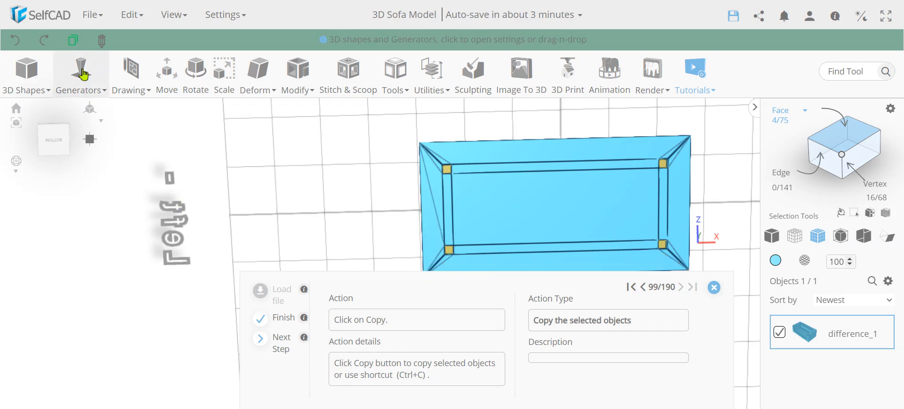
pyautogui.click(73, 40)
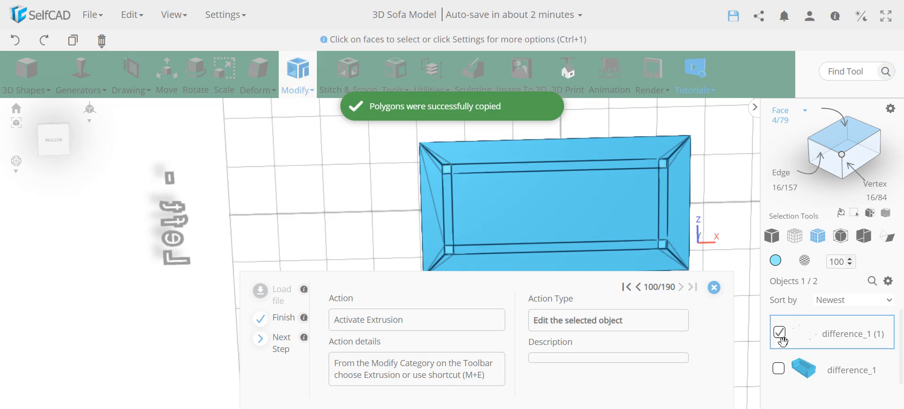
pyautogui.click(298, 73)
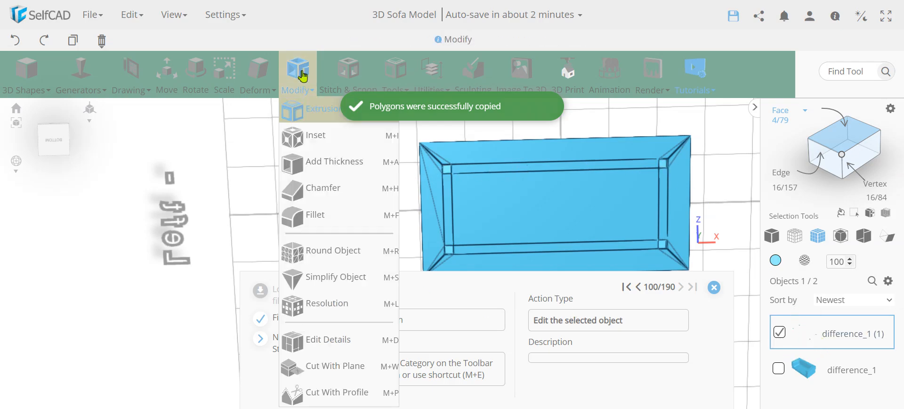
pyautogui.click(307, 112)
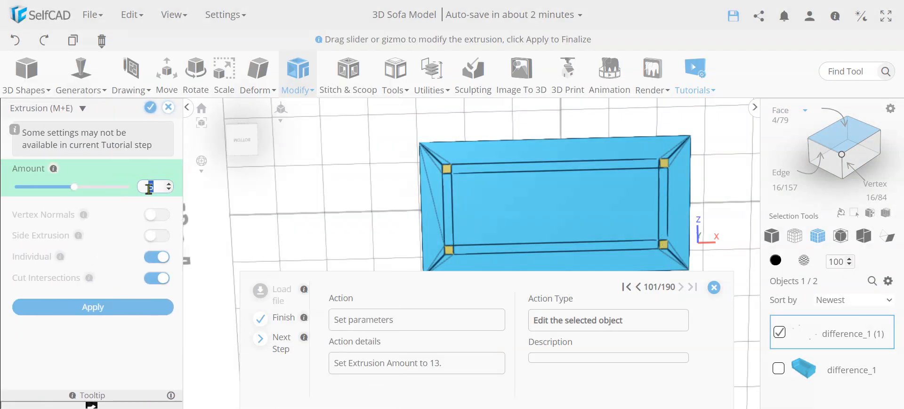
pyautogui.press('Return')
pyautogui.moveTo(353, 189); pyautogui.dragTo(369, 230)
pyautogui.click(150, 110)
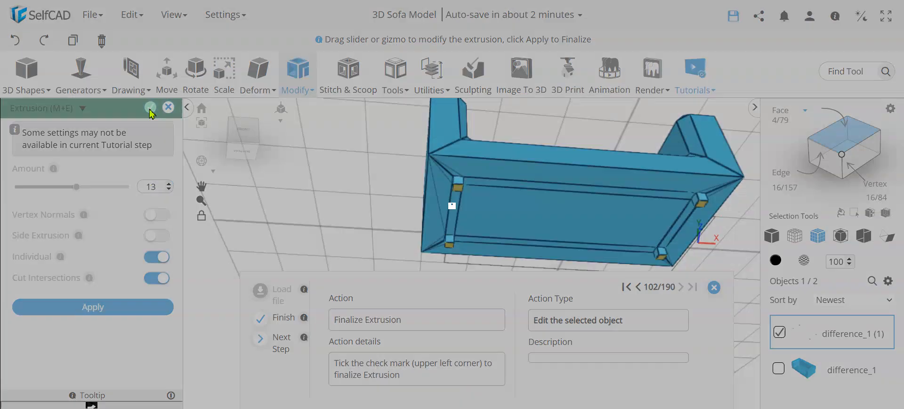
# Inset the four selected end faces of the legs by 1 and finalize the inset.
pyautogui.click(299, 85)
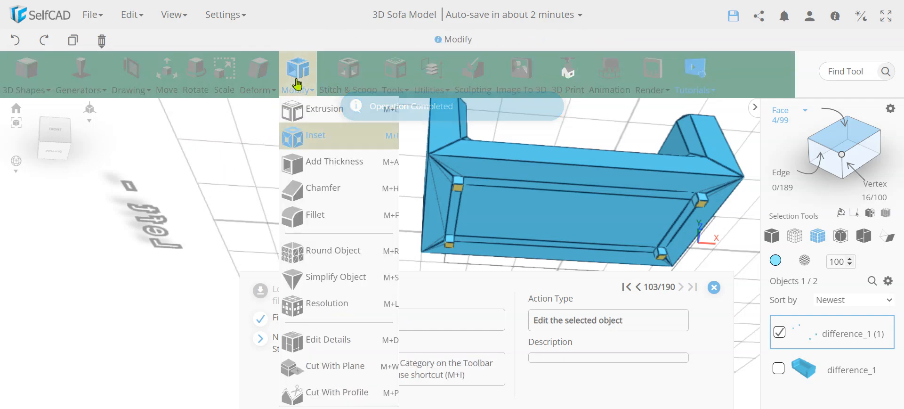
pyautogui.scroll(3, 443, 190)
pyautogui.scroll(-3, 443, 190)
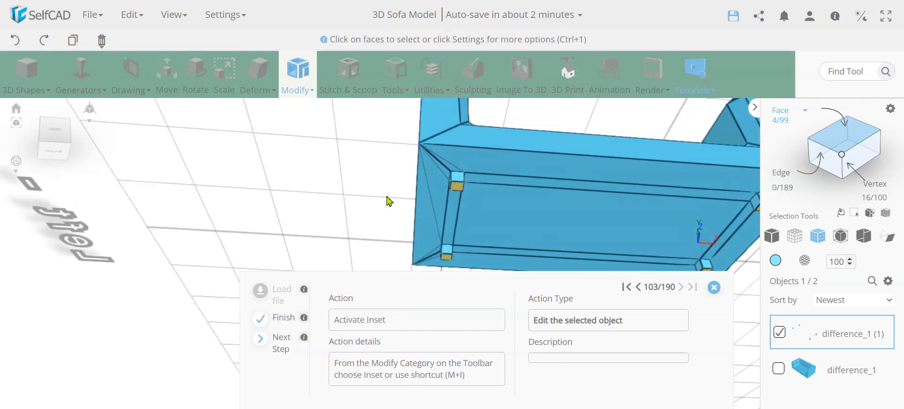
pyautogui.click(299, 83)
pyautogui.click(329, 143)
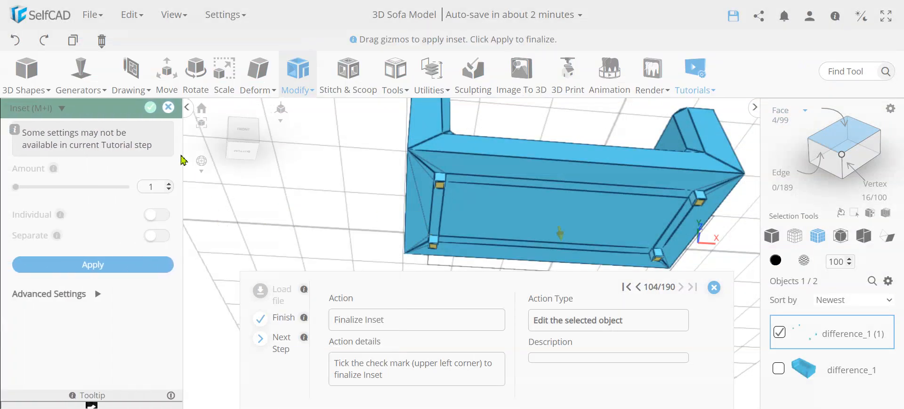
pyautogui.click(150, 111)
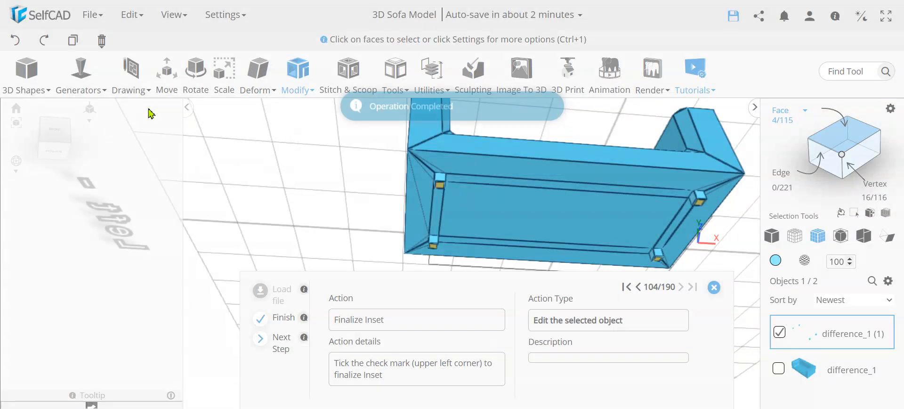
# Move the selected inset faces of the legs to Y 17 and deselect them.
pyautogui.click(170, 91)
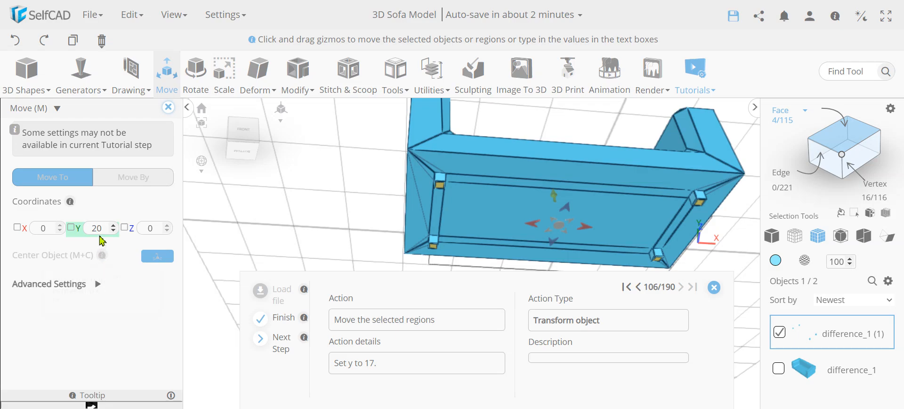
pyautogui.click(101, 233)
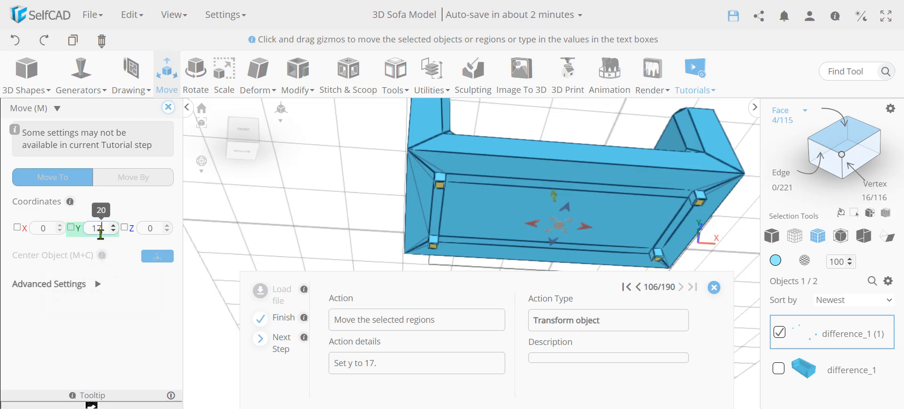
pyautogui.press('Return')
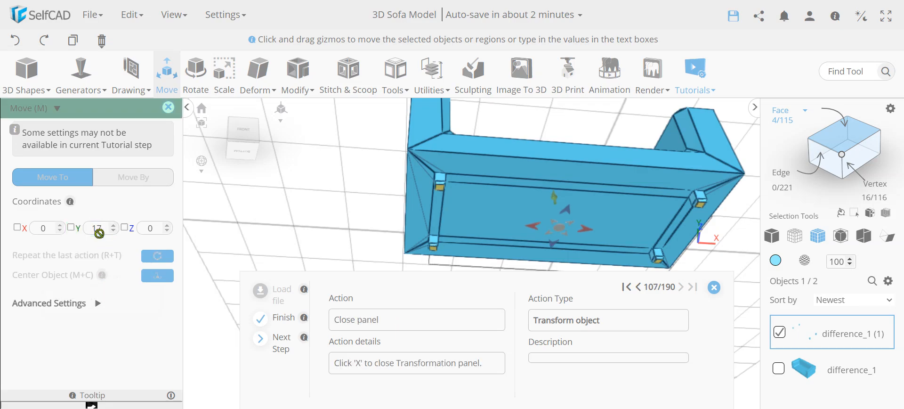
pyautogui.click(167, 109)
pyautogui.click(324, 187)
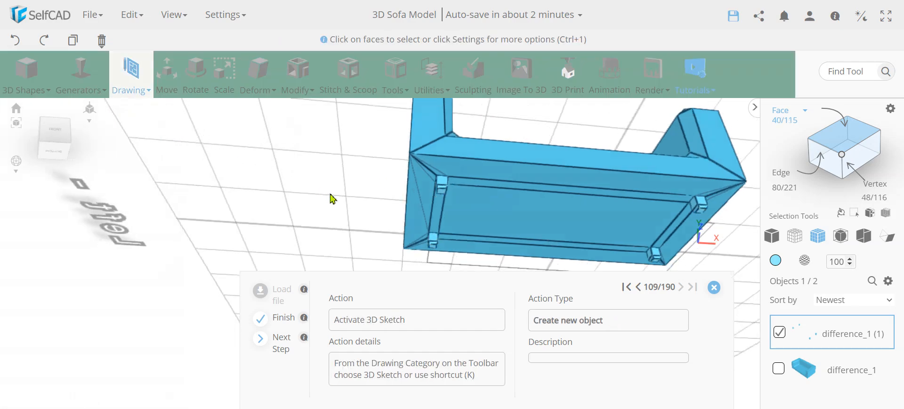
# Examine the tapered legs on the sofa's underside from several angles.
pyautogui.scroll(1, 468, 220)
pyautogui.moveTo(478, 257); pyautogui.dragTo(561, 162)
pyautogui.scroll(-1, 551, 252)
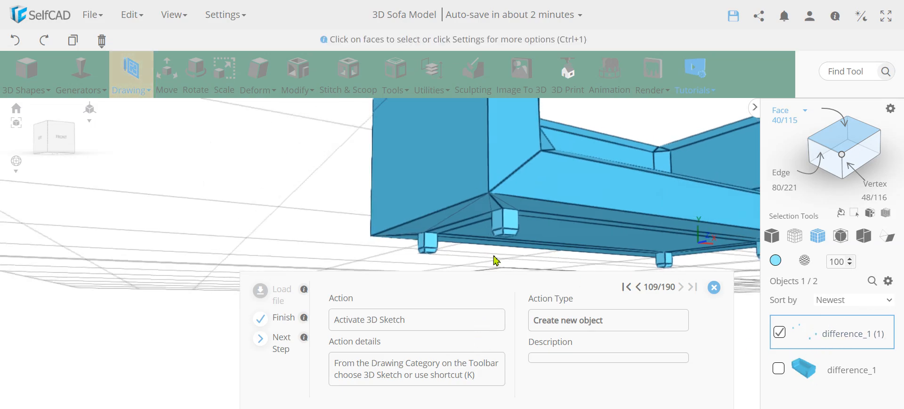
pyautogui.moveTo(531, 264); pyautogui.dragTo(492, 125)
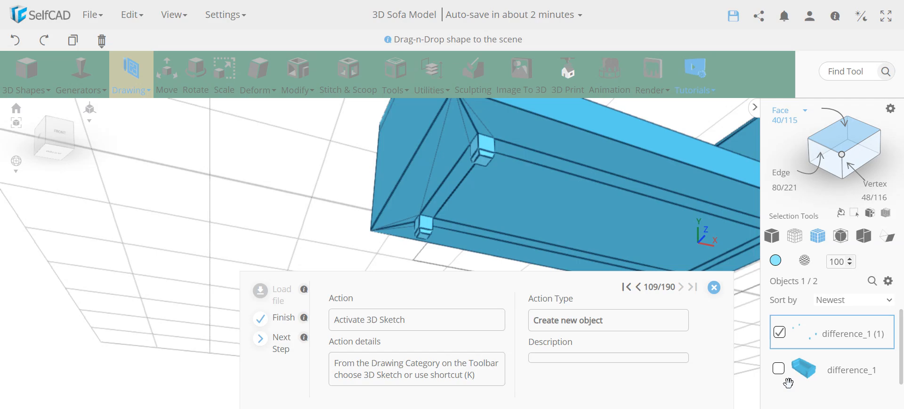
pyautogui.moveTo(337, 222); pyautogui.dragTo(344, 158)
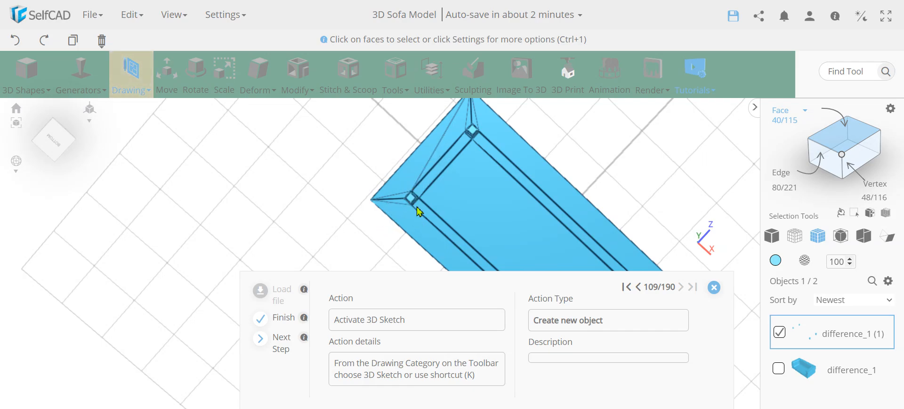
pyautogui.moveTo(437, 161); pyautogui.dragTo(249, 221)
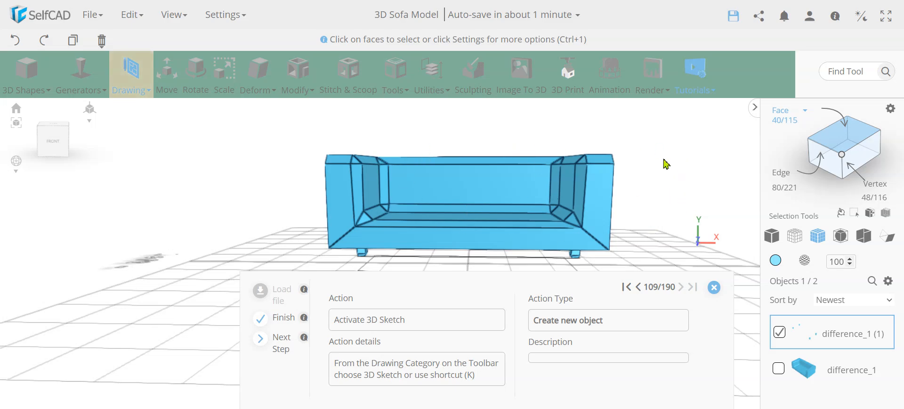
pyautogui.moveTo(671, 171); pyautogui.dragTo(569, 210)
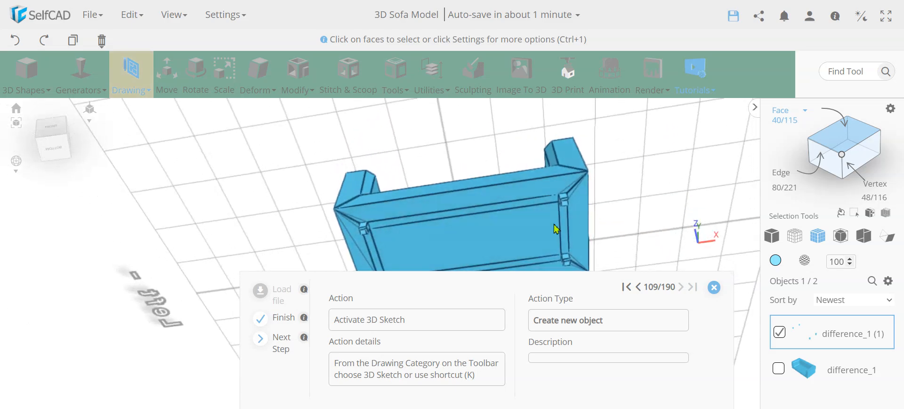
# Draw a 3D Sketch line with 3 edges along the seat's front, between the two highlighted inner corner points.
pyautogui.click(133, 81)
pyautogui.click(143, 139)
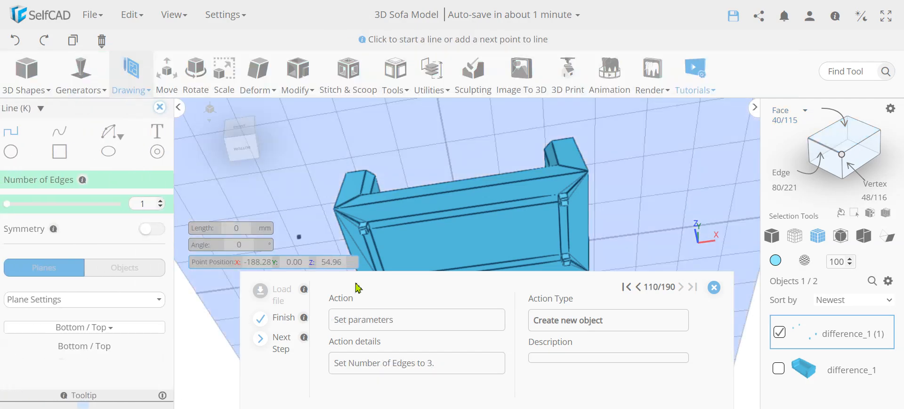
pyautogui.scroll(-5, 601, 185)
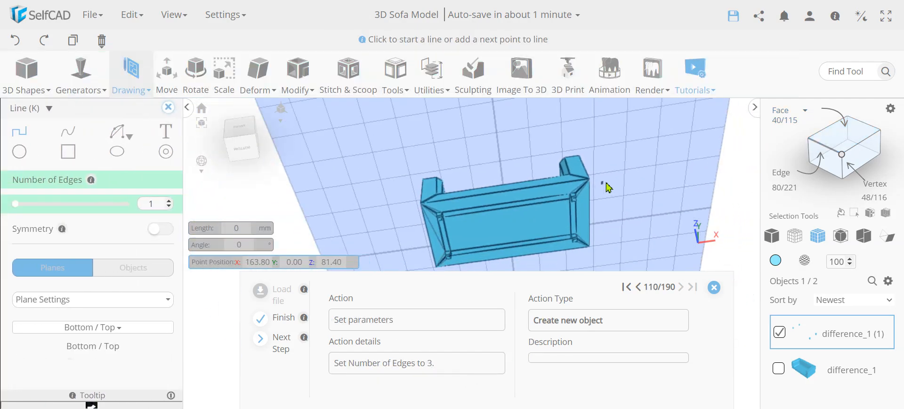
pyautogui.moveTo(719, 164); pyautogui.dragTo(716, 226)
pyautogui.scroll(4, 567, 249)
pyautogui.moveTo(680, 185); pyautogui.dragTo(636, 175)
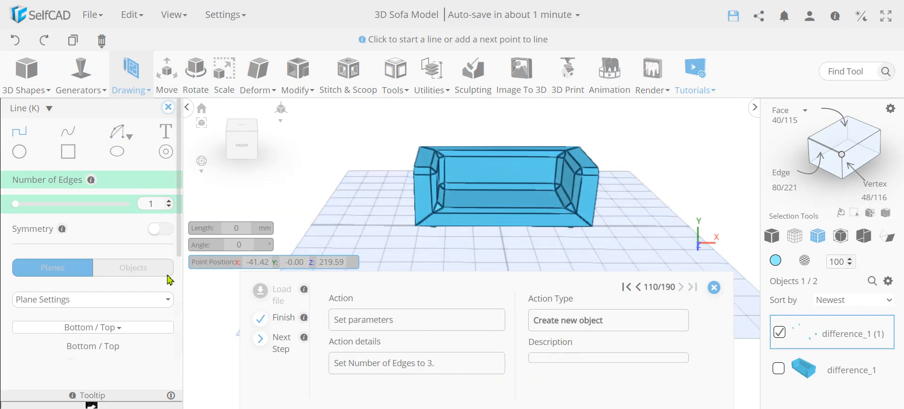
pyautogui.scroll(4, 470, 202)
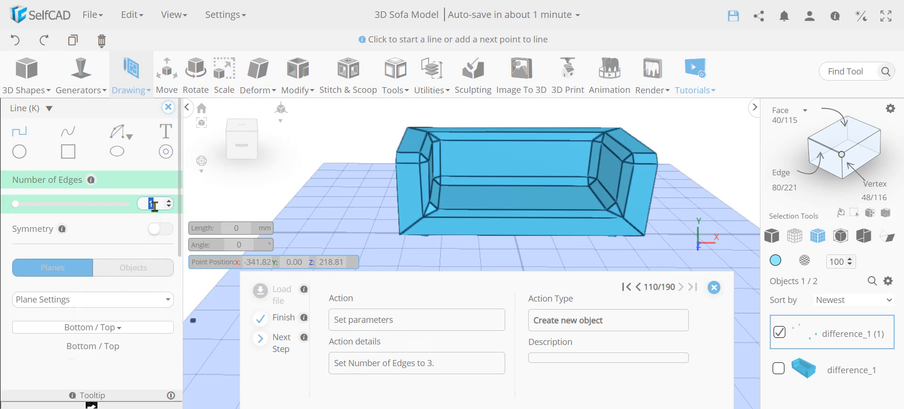
pyautogui.press('Return')
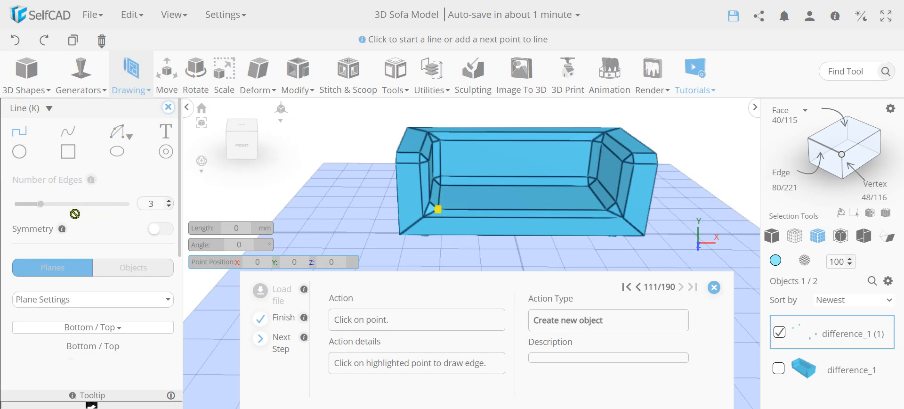
pyautogui.click(438, 210)
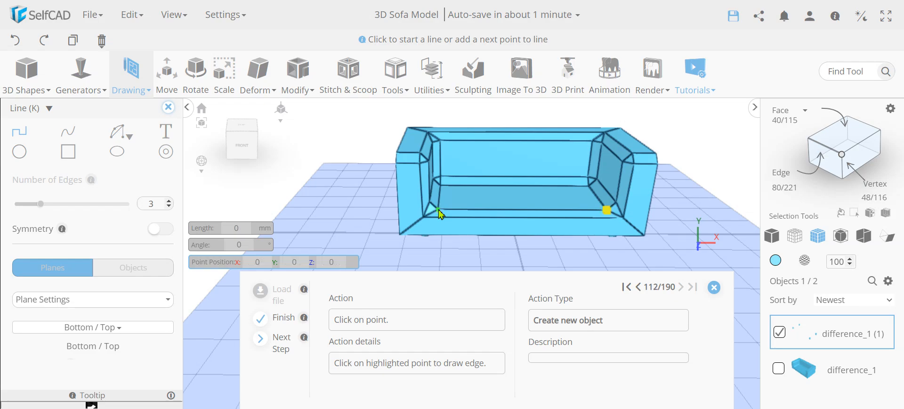
pyautogui.click(607, 212)
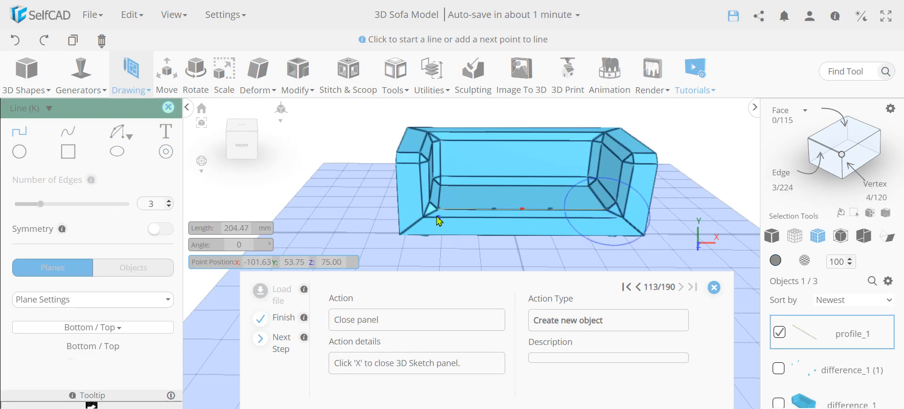
pyautogui.click(168, 109)
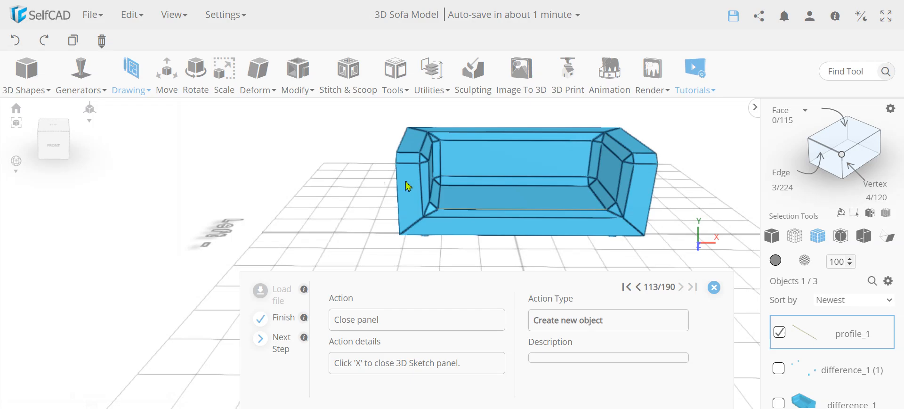
# Inset the seat profile line by -92 to form three panels across the seat and finalize it.
pyautogui.scroll(5, 524, 218)
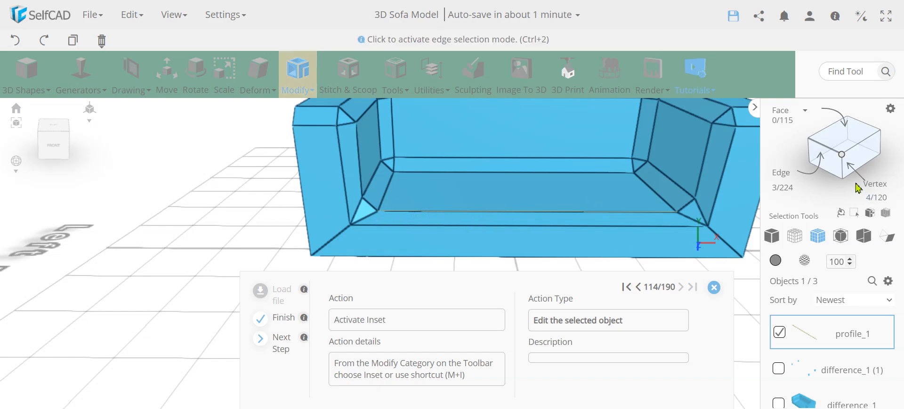
pyautogui.click(292, 77)
pyautogui.click(321, 136)
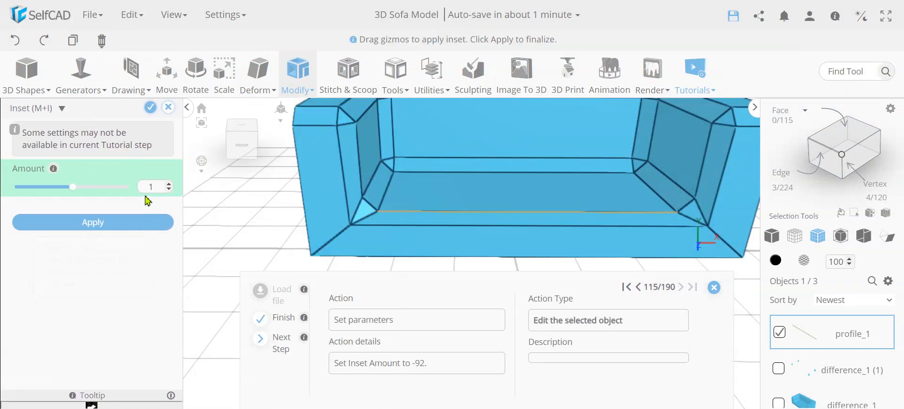
pyautogui.write('-92')
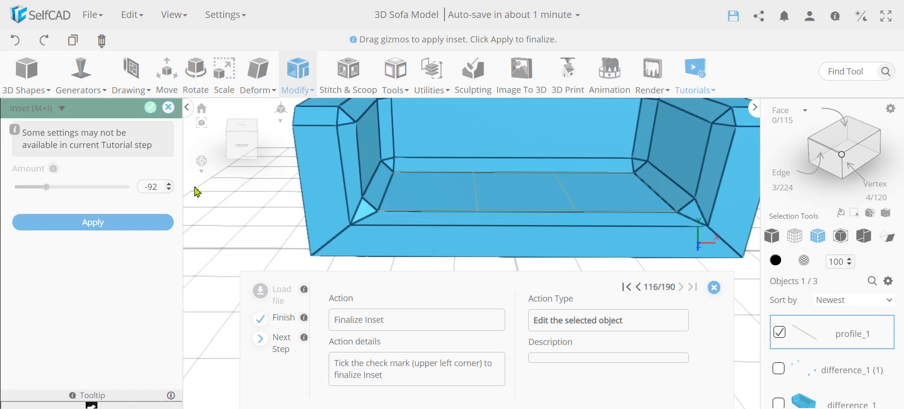
pyautogui.click(151, 107)
# Deselect the edges at the back of the seat profile.
pyautogui.scroll(-1, 565, 264)
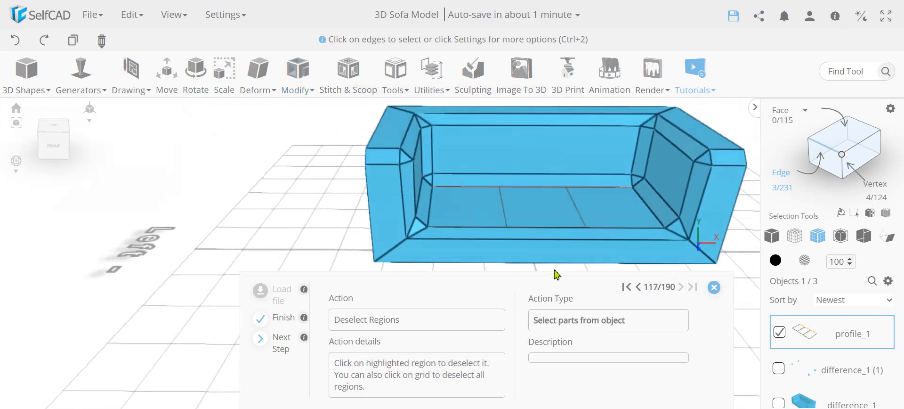
pyautogui.moveTo(557, 270); pyautogui.dragTo(577, 262)
pyautogui.scroll(3, 589, 241)
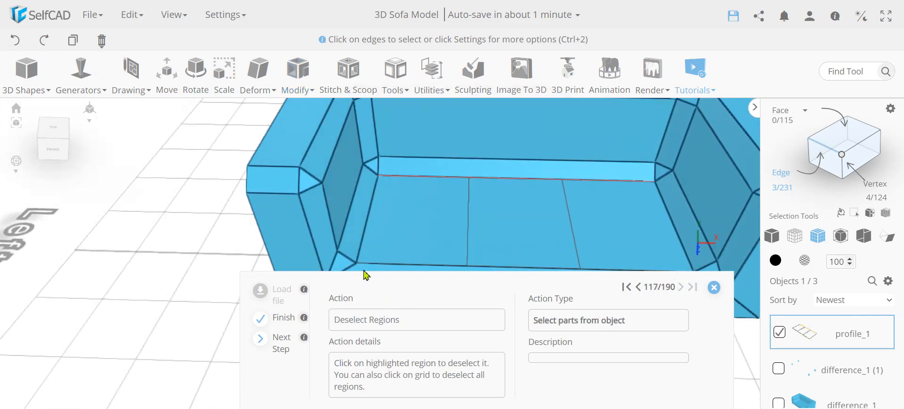
pyautogui.scroll(-3, 615, 171)
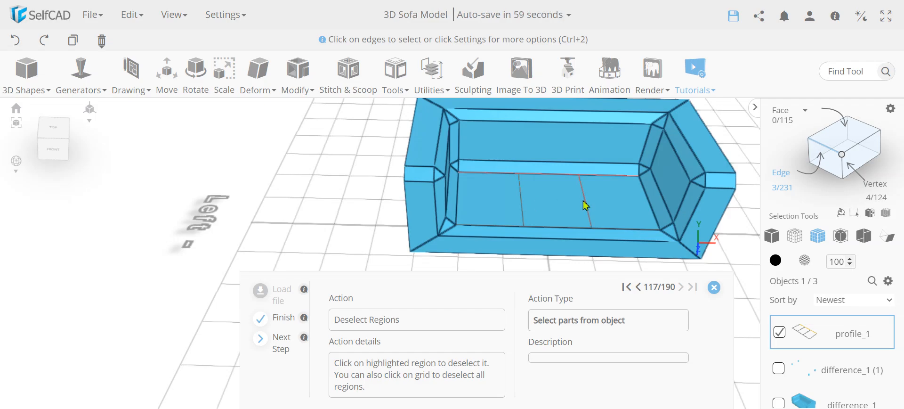
pyautogui.scroll(3, 586, 206)
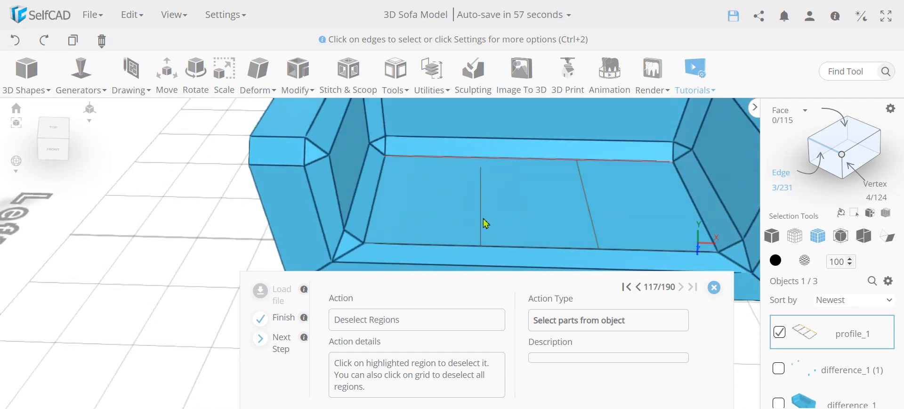
pyautogui.scroll(-5, 481, 227)
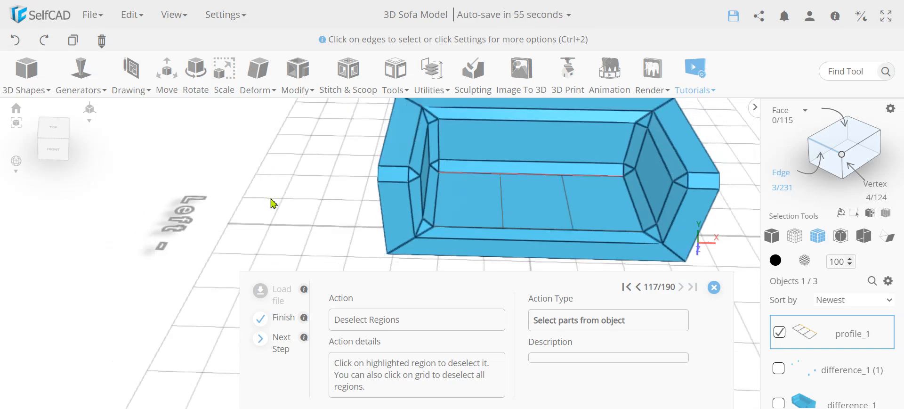
pyautogui.click(293, 182)
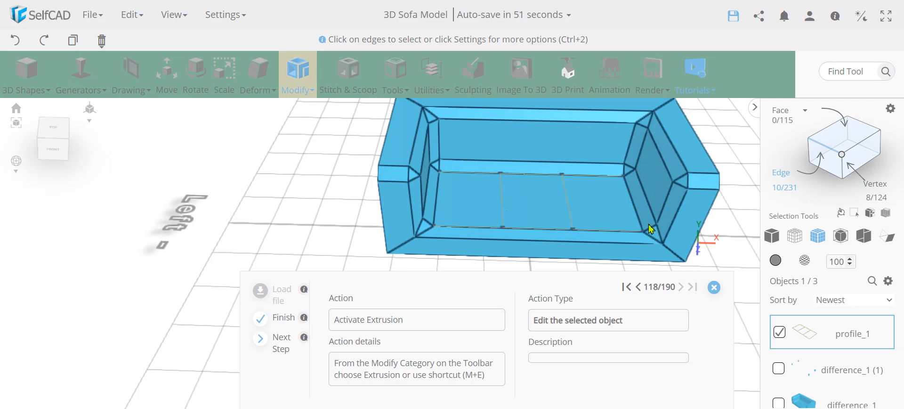
# Extrude the three-panel seat profile by an amount of 2 and finalize it.
pyautogui.click(298, 81)
pyautogui.click(297, 113)
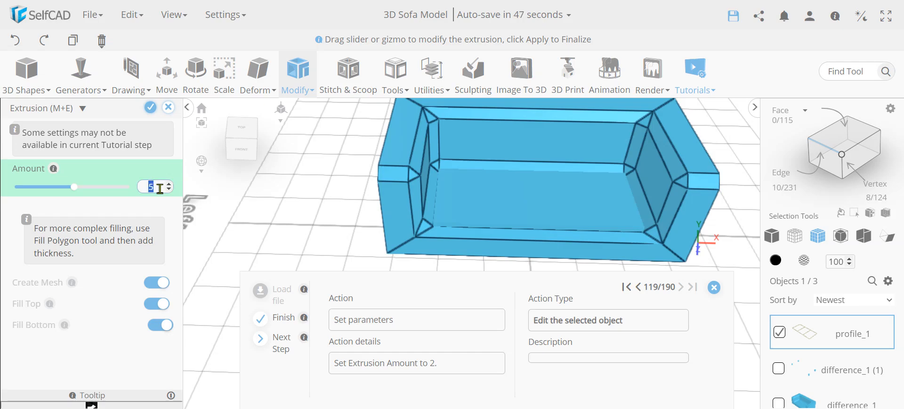
pyautogui.press('Return')
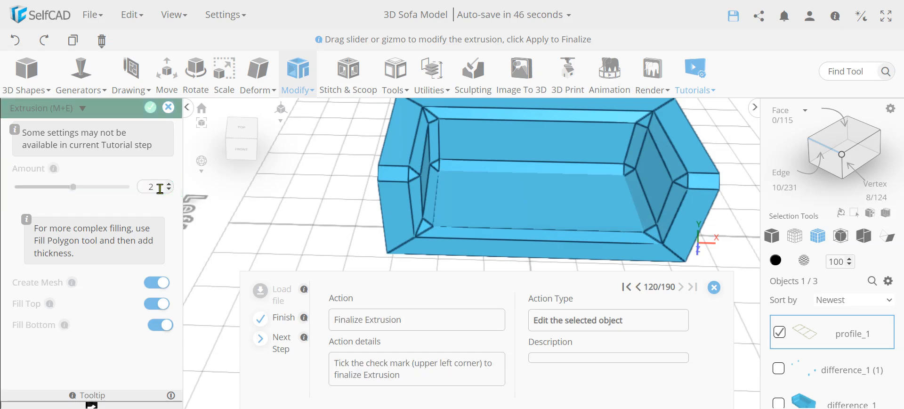
pyautogui.click(151, 113)
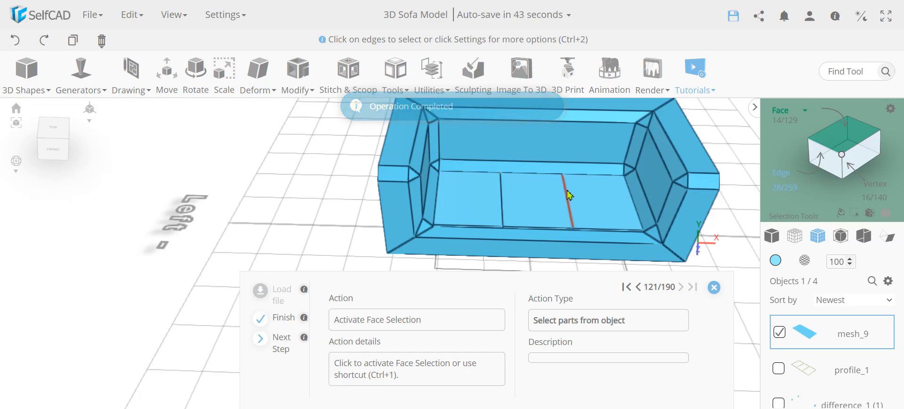
# Inset the three top faces of the seat panels individually by 3 and finalize the inset.
pyautogui.click(845, 139)
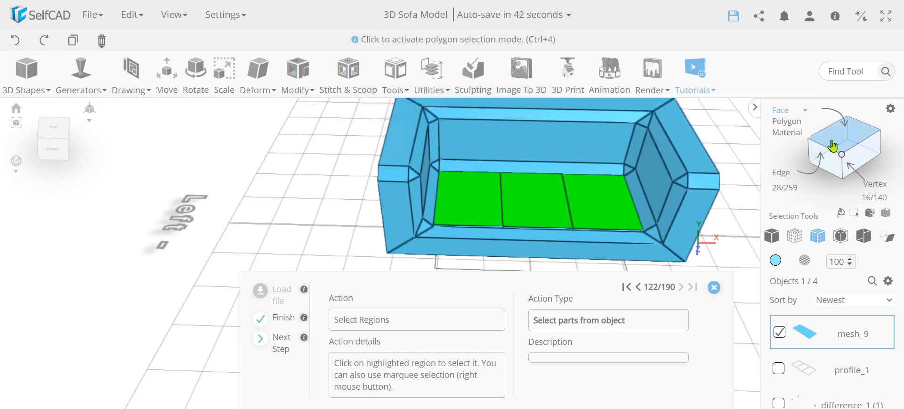
pyautogui.click(479, 207)
pyautogui.click(520, 209)
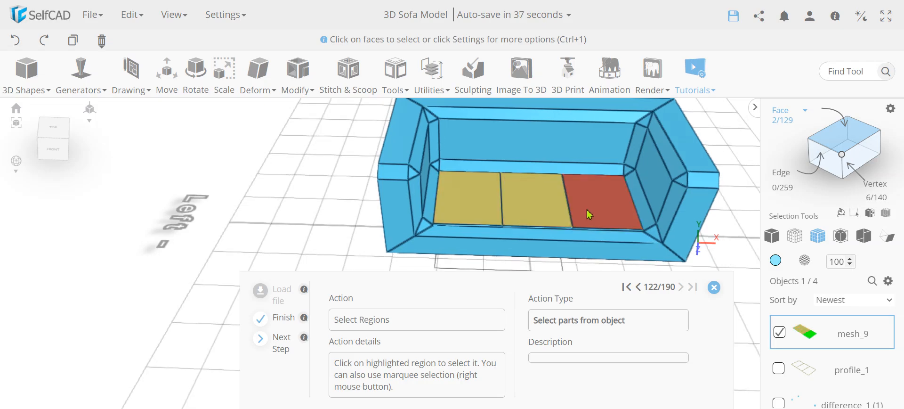
pyautogui.click(587, 212)
pyautogui.click(308, 90)
pyautogui.click(299, 138)
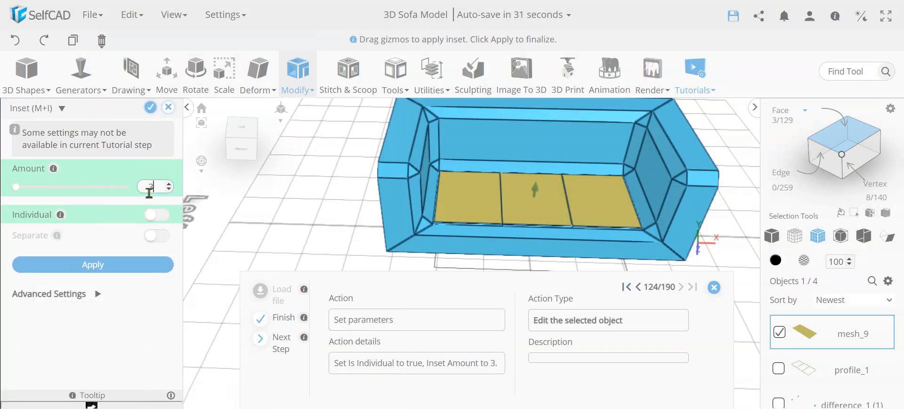
pyautogui.press('Return')
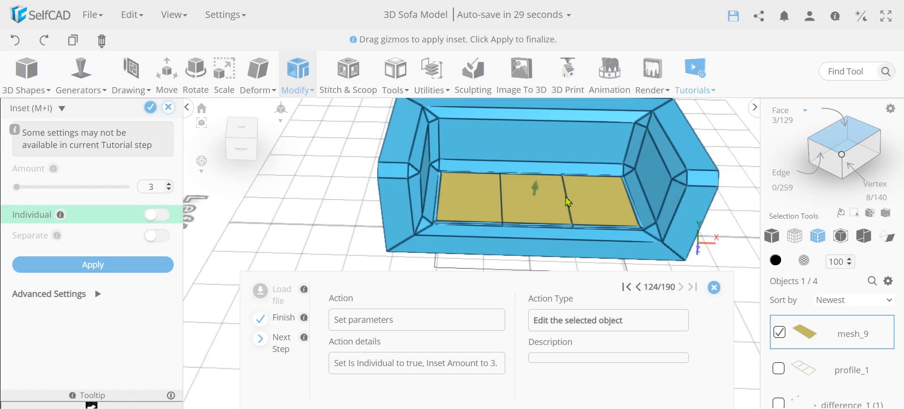
pyautogui.scroll(5, 625, 219)
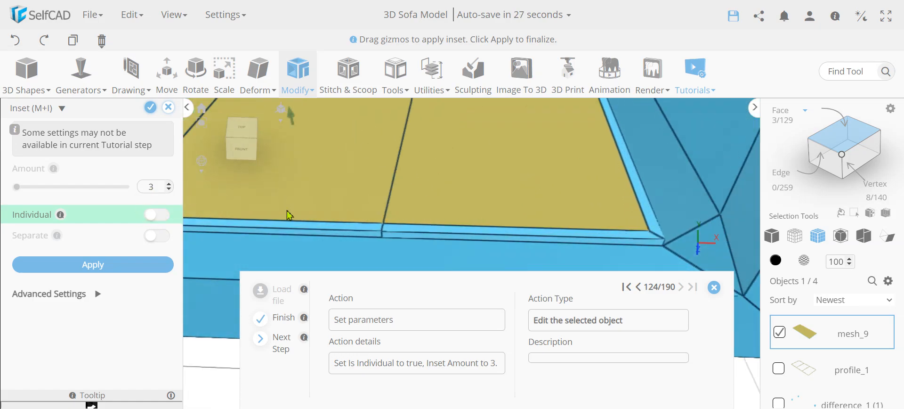
pyautogui.scroll(-5, 288, 215)
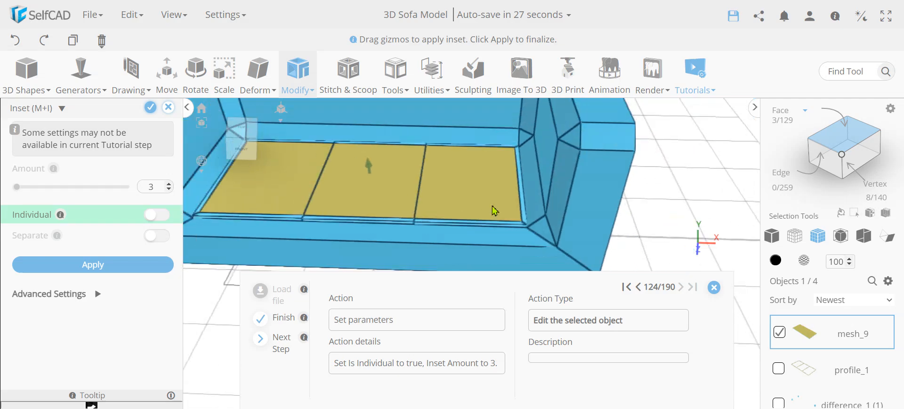
pyautogui.click(157, 216)
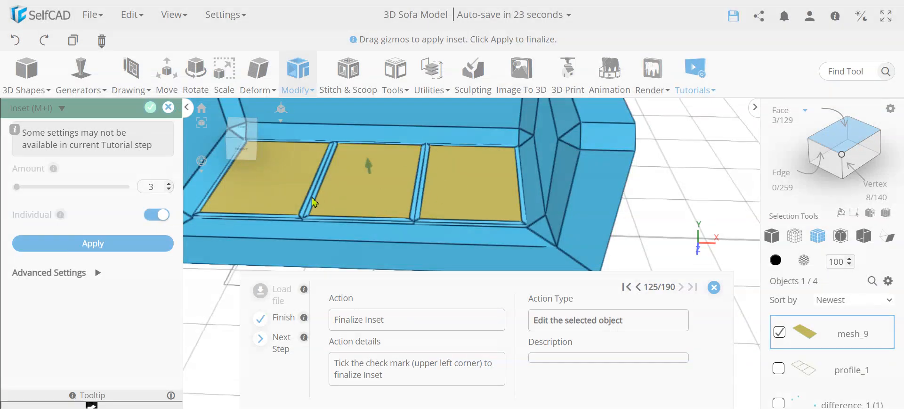
pyautogui.click(150, 112)
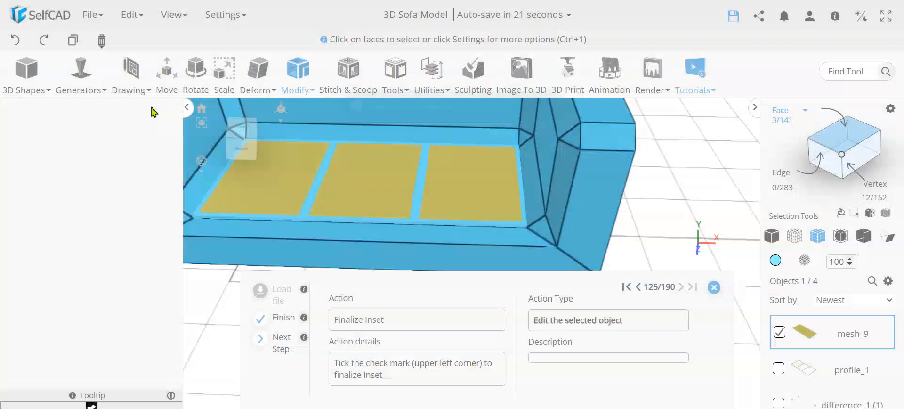
# Move the three inset seat faces to Y 70, close the transformation and deselect all regions.
pyautogui.scroll(-3, 660, 207)
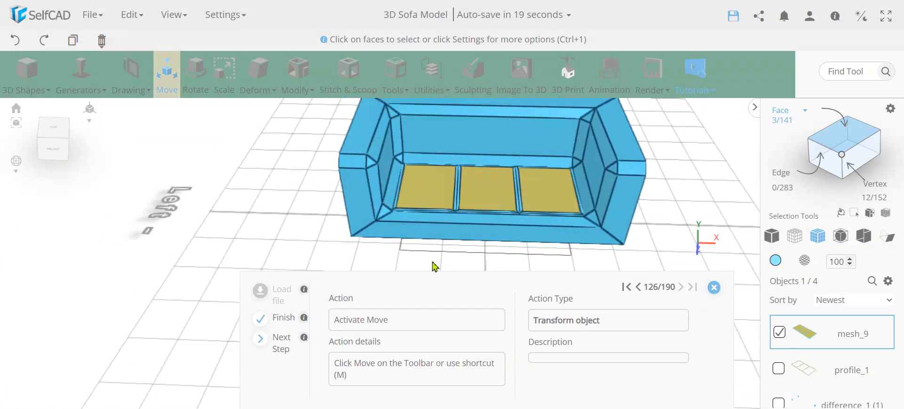
pyautogui.click(168, 84)
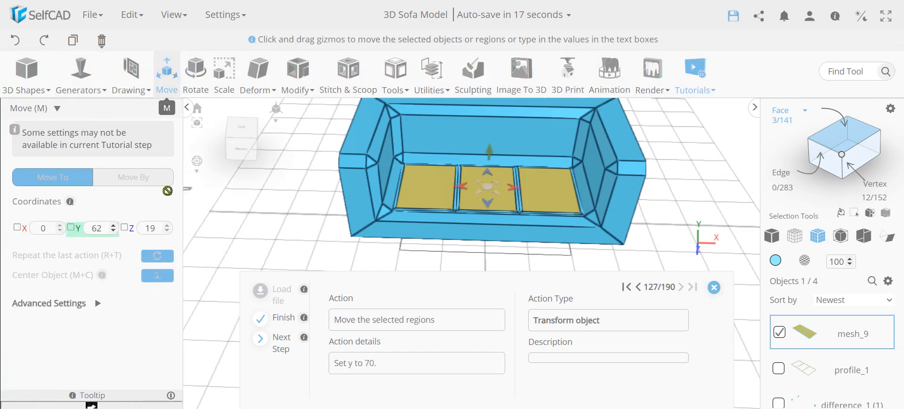
pyautogui.doubleClick(100, 233)
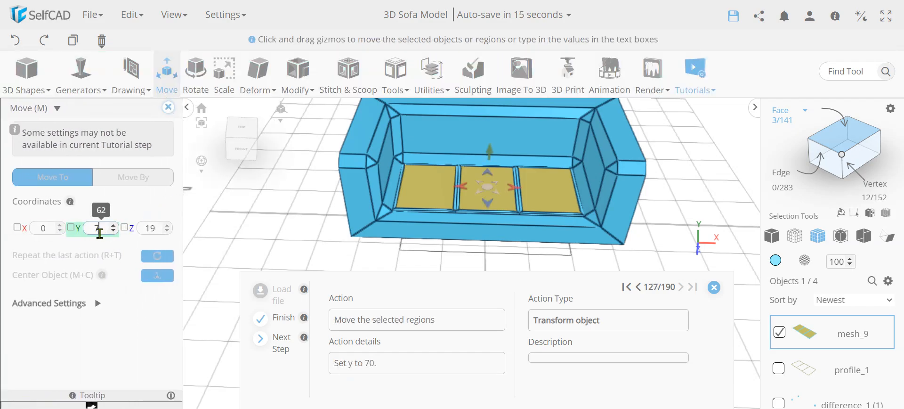
pyautogui.press('Return')
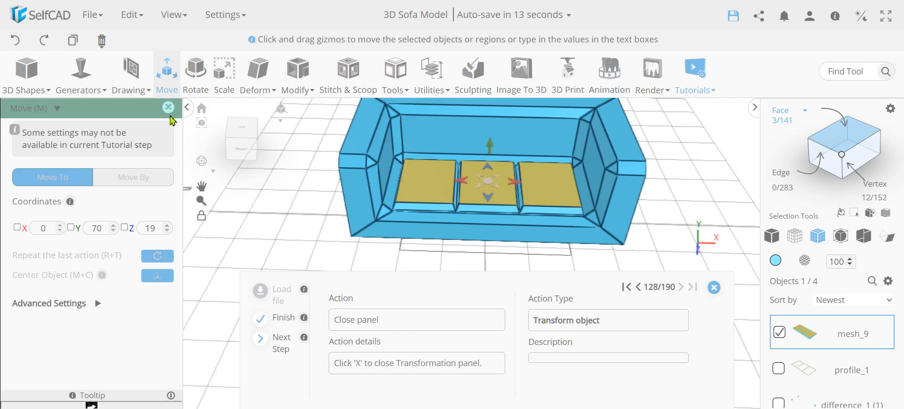
pyautogui.click(168, 107)
pyautogui.click(261, 225)
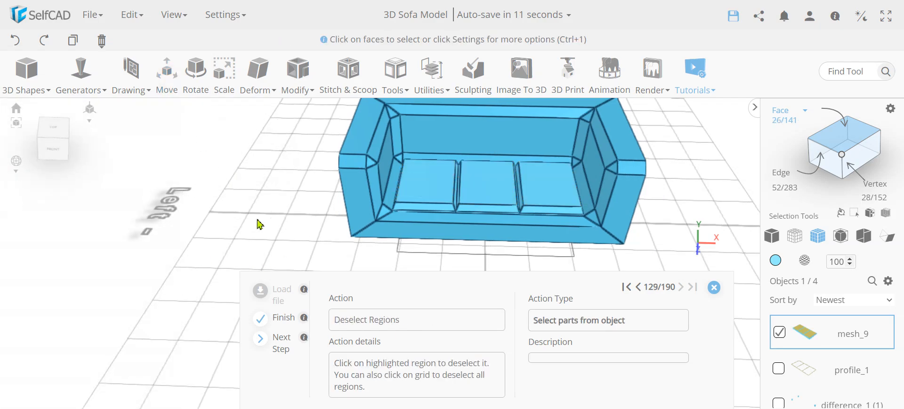
# Examine the sofa's underside and the raised seat panels from several angles.
pyautogui.moveTo(260, 225); pyautogui.dragTo(374, 228)
pyautogui.scroll(5, 375, 208)
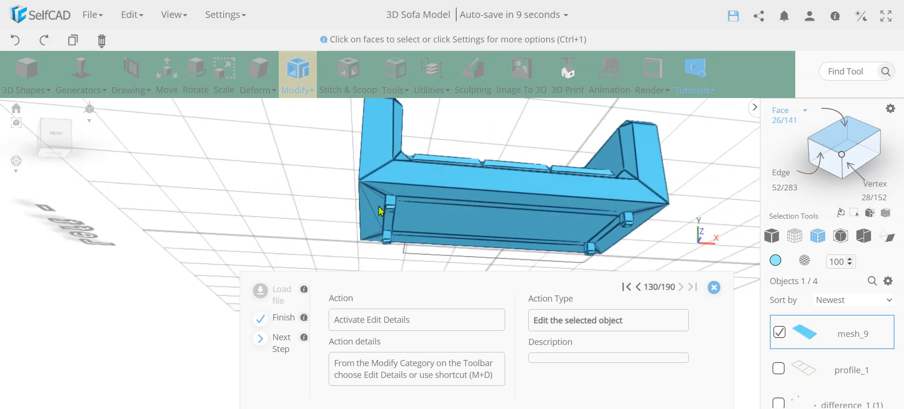
pyautogui.scroll(-3, 398, 211)
pyautogui.moveTo(403, 205); pyautogui.dragTo(261, 235)
pyautogui.scroll(3, 467, 202)
pyautogui.click(579, 226)
pyautogui.click(343, 243)
pyautogui.click(352, 236)
pyautogui.click(405, 234)
pyautogui.click(403, 232)
pyautogui.click(344, 192)
pyautogui.click(459, 207)
pyautogui.scroll(-5, 486, 204)
pyautogui.click(466, 204)
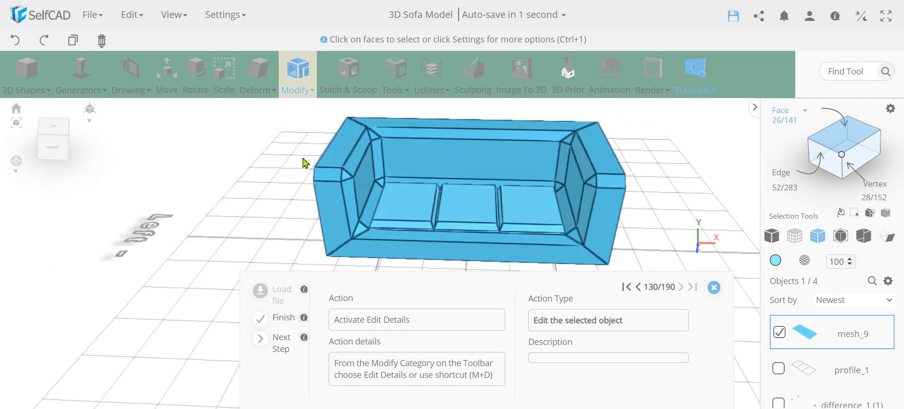
pyautogui.click(384, 212)
pyautogui.click(467, 203)
pyautogui.click(229, 194)
# Add a vertex at the centre of each of the three seat panels with Edit Details and finalize it.
pyautogui.click(298, 75)
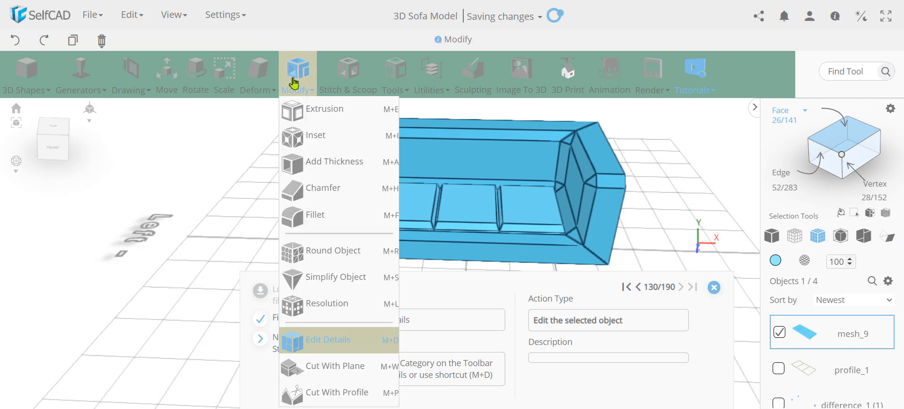
pyautogui.click(347, 345)
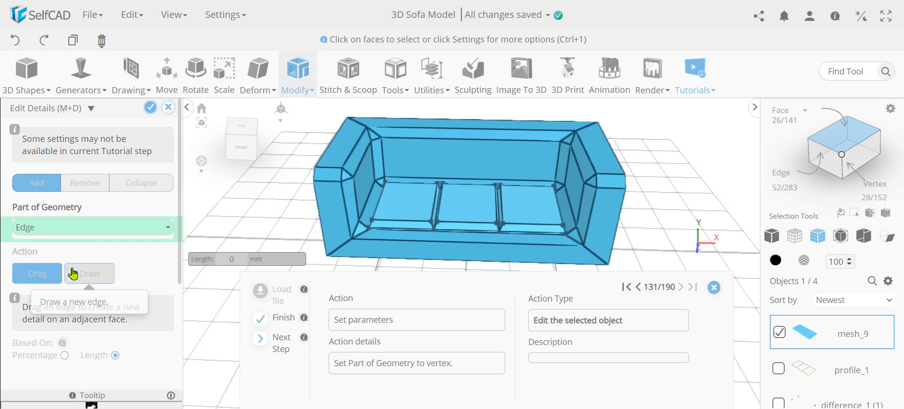
pyautogui.click(70, 228)
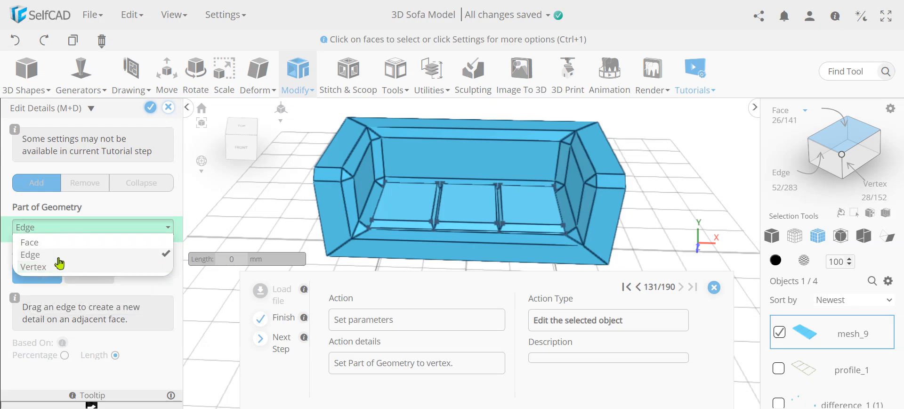
pyautogui.click(74, 228)
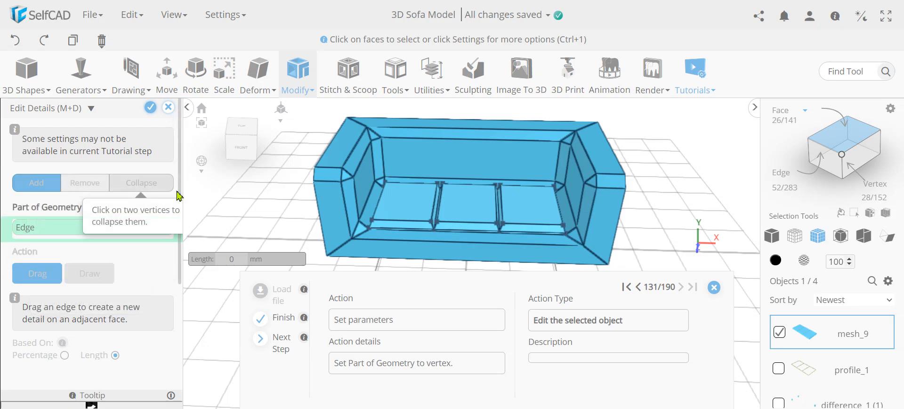
pyautogui.click(55, 228)
pyautogui.click(57, 264)
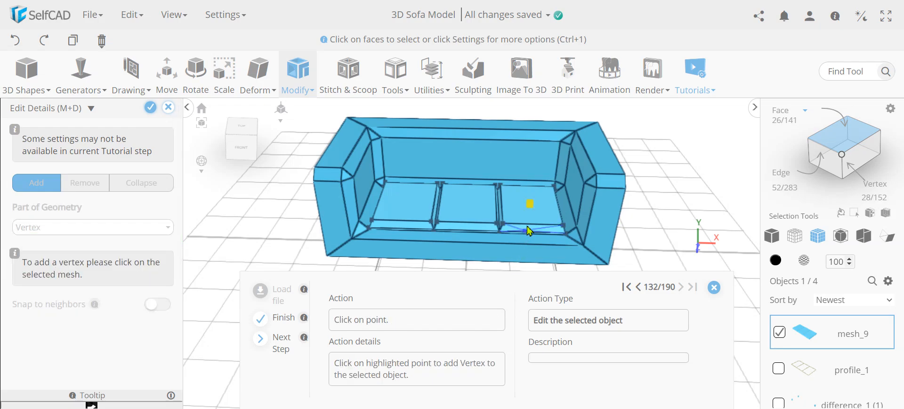
pyautogui.click(530, 204)
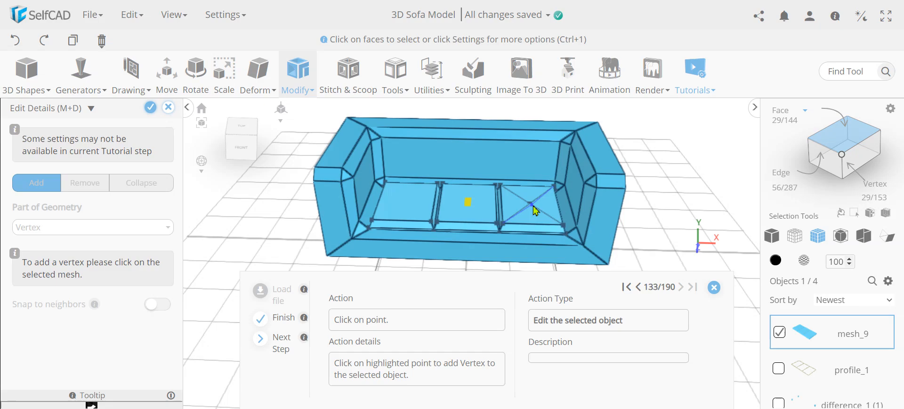
pyautogui.click(469, 203)
pyautogui.click(408, 202)
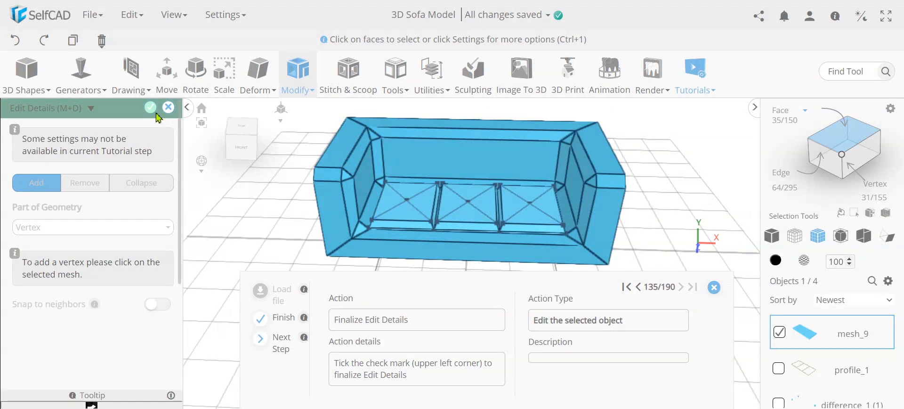
pyautogui.click(151, 108)
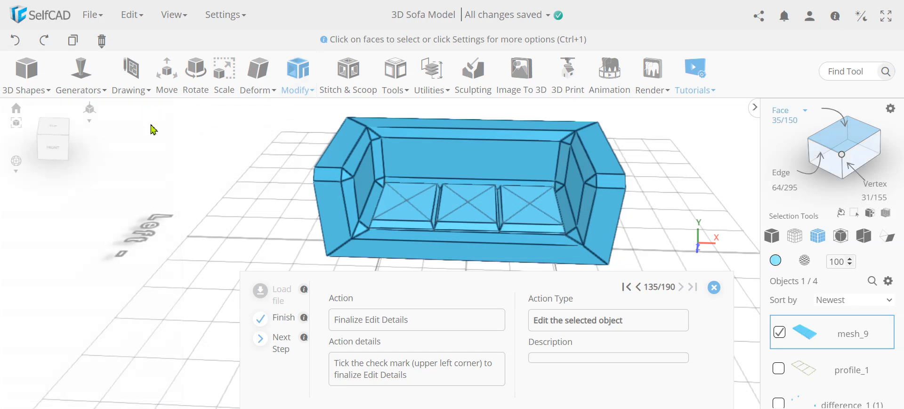
# Move the centre vertices of the three seat panels to Y 80 and close the transformation.
pyautogui.click(842, 159)
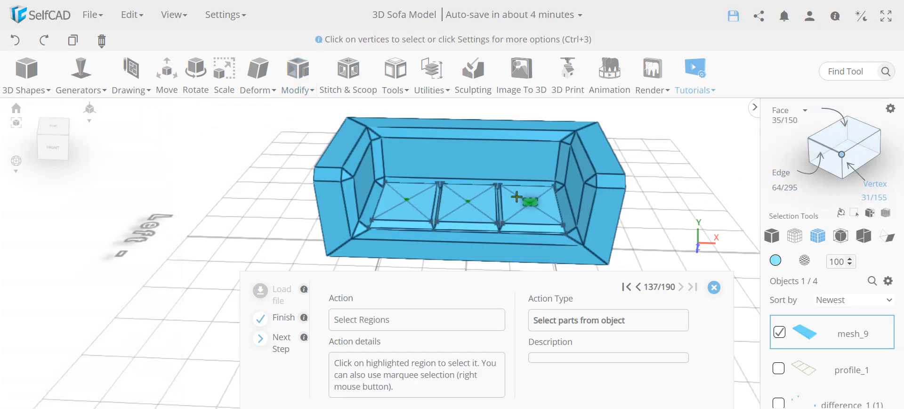
pyautogui.click(408, 200)
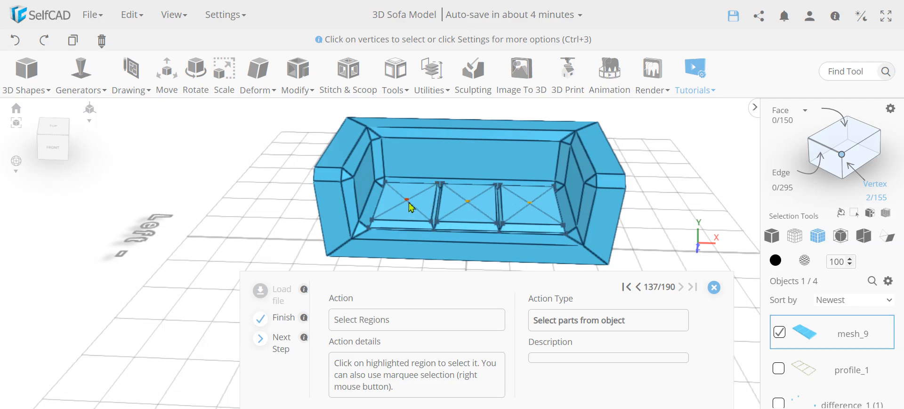
pyautogui.click(407, 200)
pyautogui.click(168, 84)
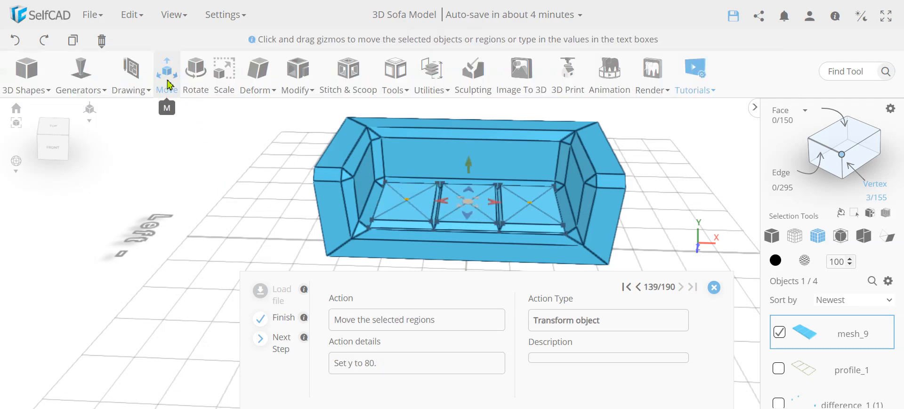
pyautogui.doubleClick(97, 228)
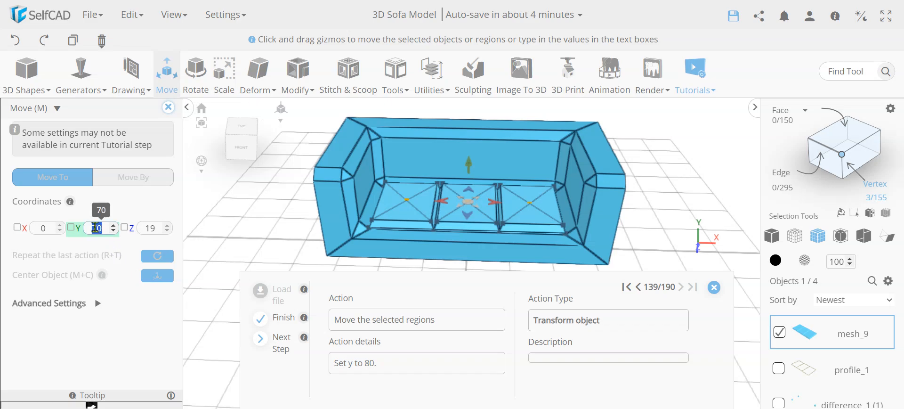
pyautogui.write('80')
pyautogui.press('Return')
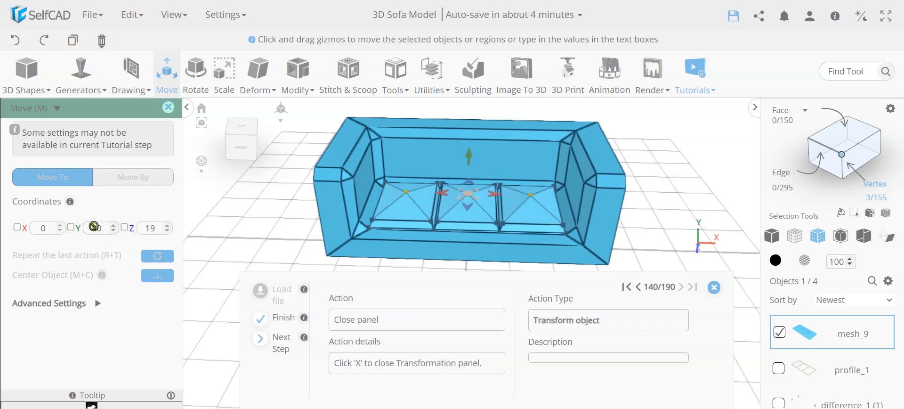
pyautogui.click(168, 109)
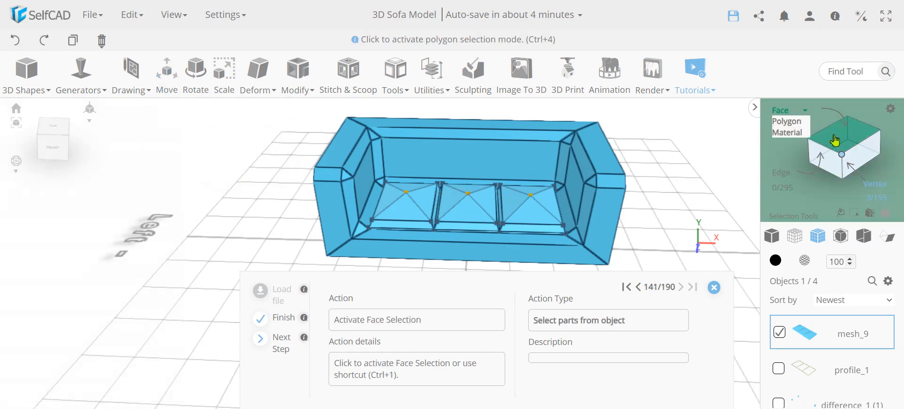
# Switch to face selection and select all the triangular faces on top of the three seat panels.
pyautogui.click(847, 140)
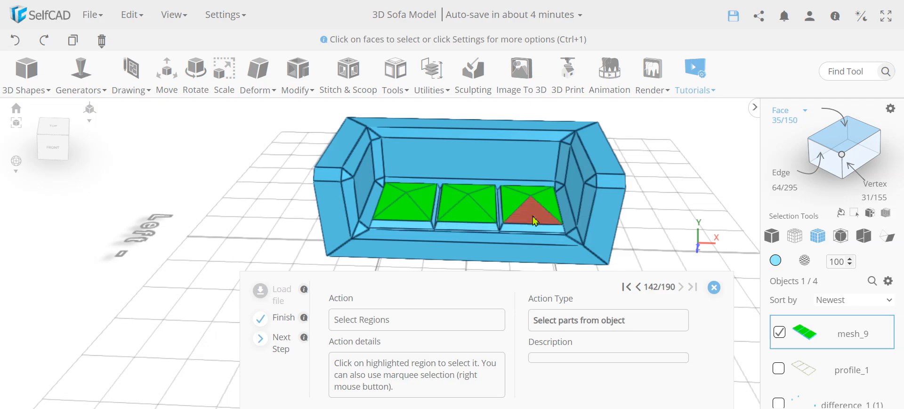
pyautogui.click(401, 200)
pyautogui.click(462, 196)
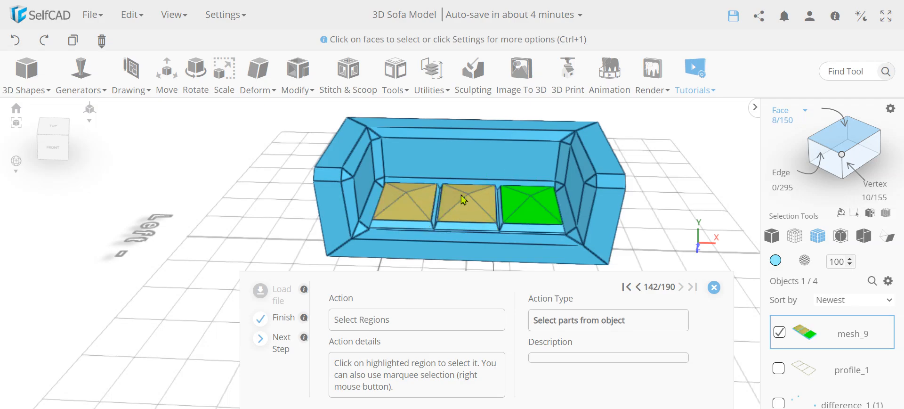
pyautogui.click(531, 200)
# Apply Round Object to the selected seat panel faces with a smoothness of 3 and finalize it.
pyautogui.click(298, 83)
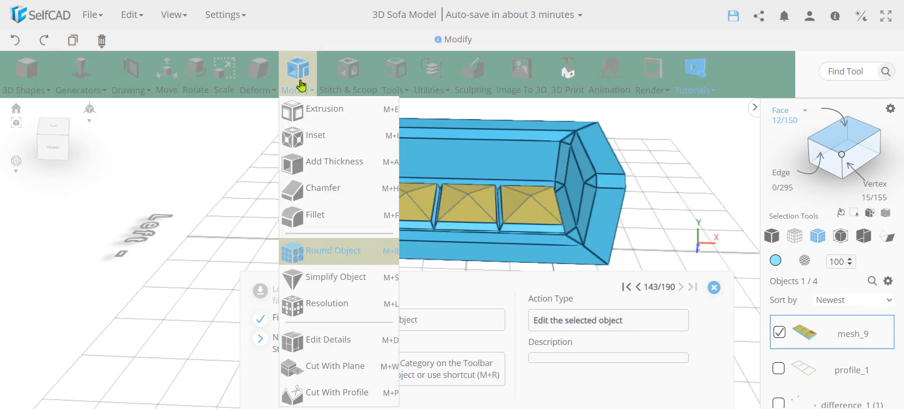
pyautogui.click(311, 251)
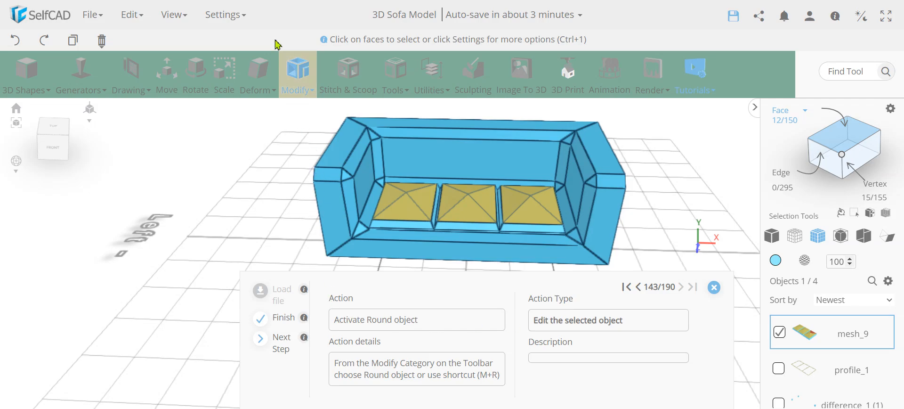
pyautogui.click(292, 75)
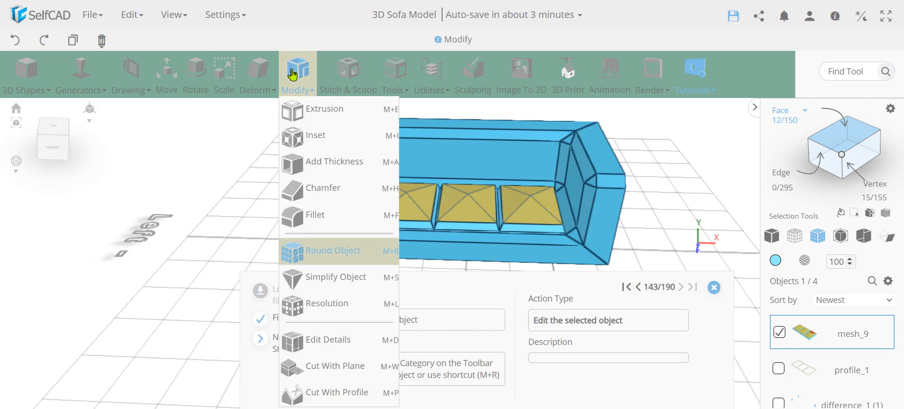
pyautogui.click(293, 75)
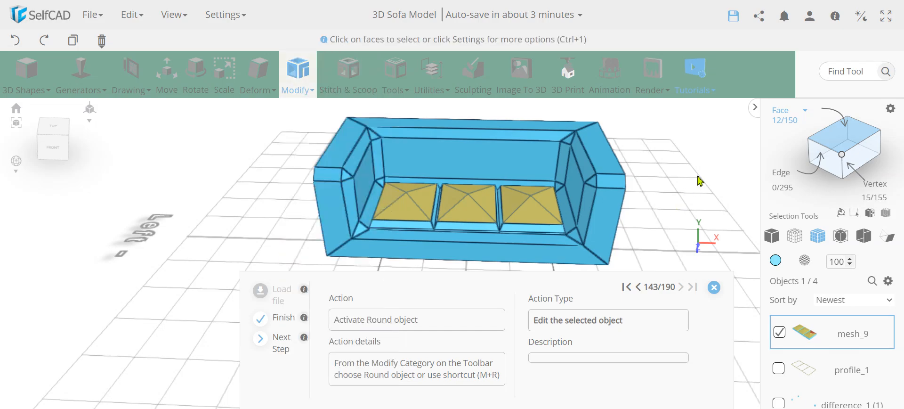
pyautogui.click(295, 77)
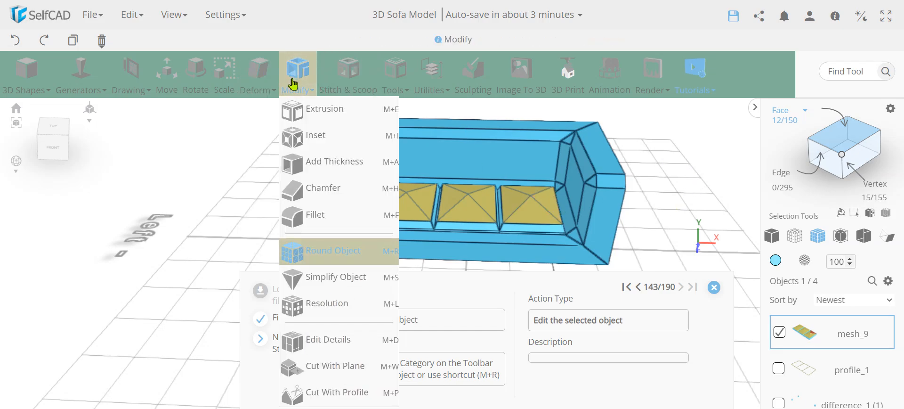
pyautogui.click(343, 257)
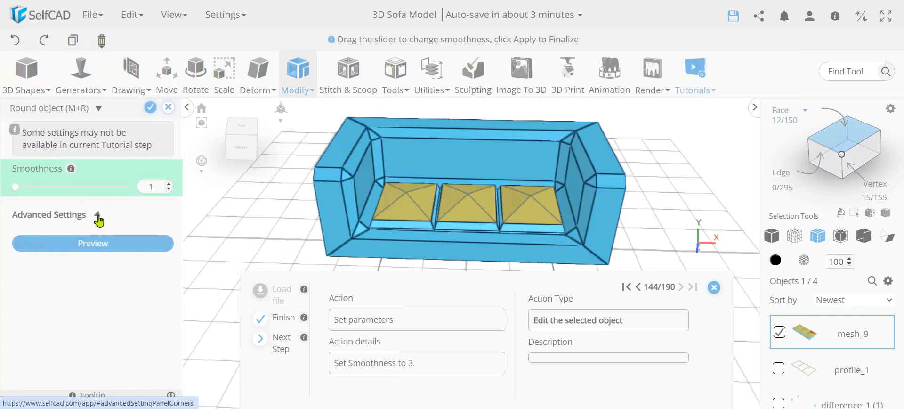
pyautogui.click(98, 217)
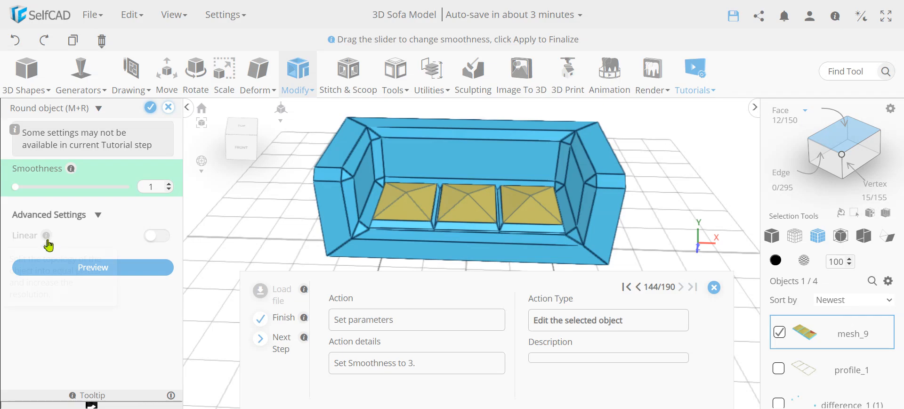
pyautogui.moveTo(47, 240)
pyautogui.write('3')
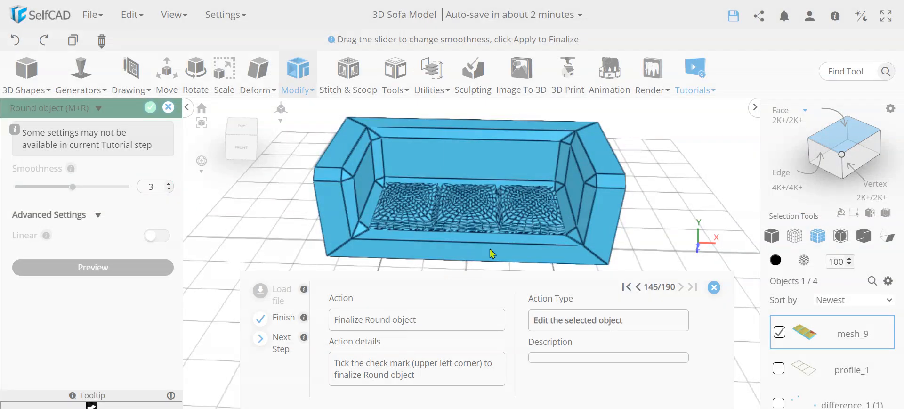
pyautogui.scroll(10, 382, 223)
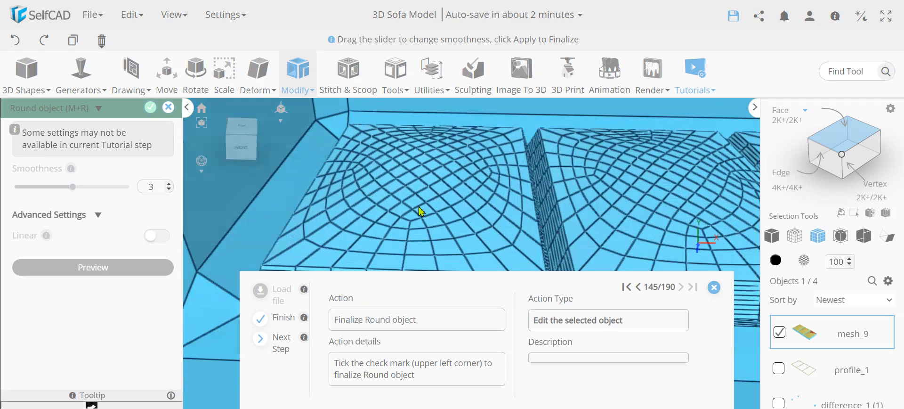
pyautogui.scroll(-5, 446, 235)
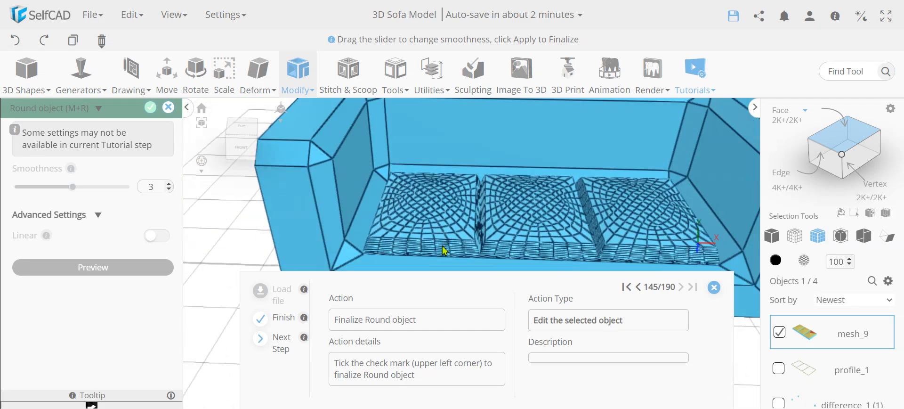
pyautogui.scroll(6, 535, 239)
pyautogui.scroll(-5, 538, 240)
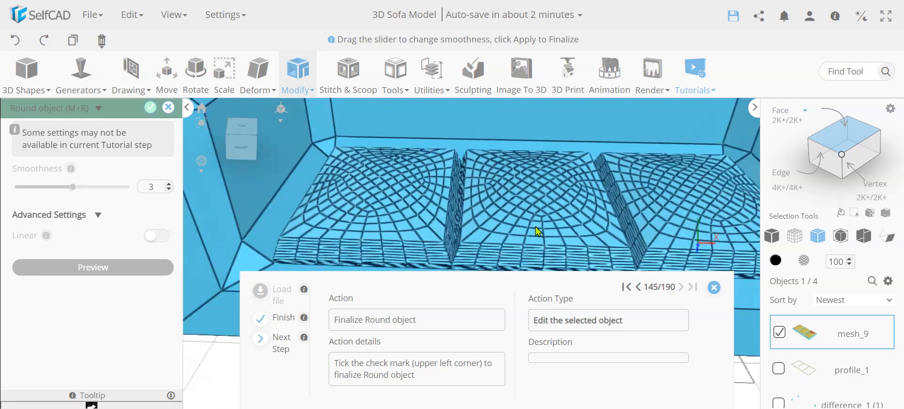
pyautogui.scroll(-5, 501, 221)
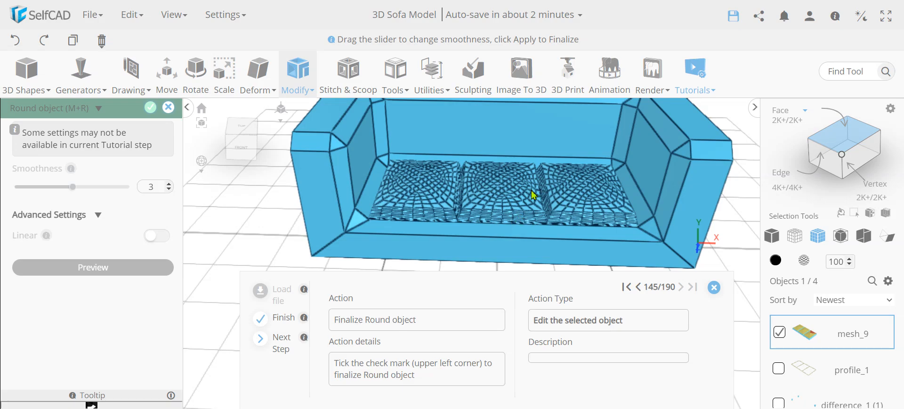
pyautogui.click(152, 109)
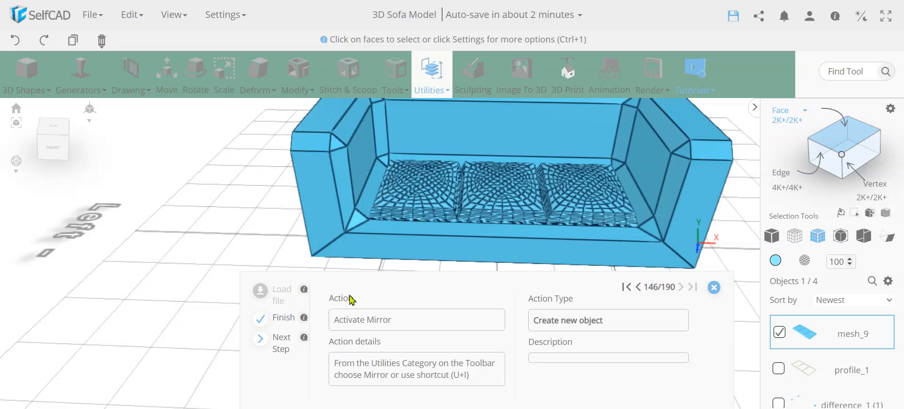
# Examine the rounded seat cushions up close, including their front edges and the gaps between them.
pyautogui.scroll(2, 490, 223)
pyautogui.scroll(3, 490, 223)
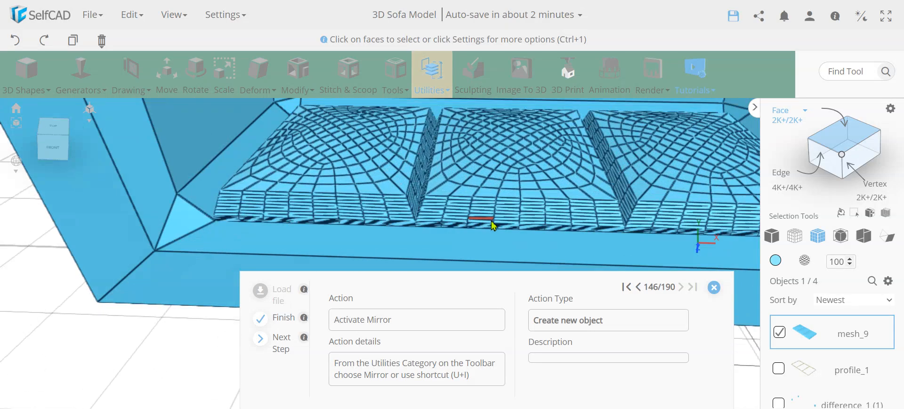
pyautogui.scroll(-4, 195, 257)
pyautogui.moveTo(592, 230); pyautogui.dragTo(652, 262, button='right')
pyautogui.scroll(2, 536, 202)
pyautogui.scroll(3, 533, 201)
pyautogui.scroll(-2, 526, 207)
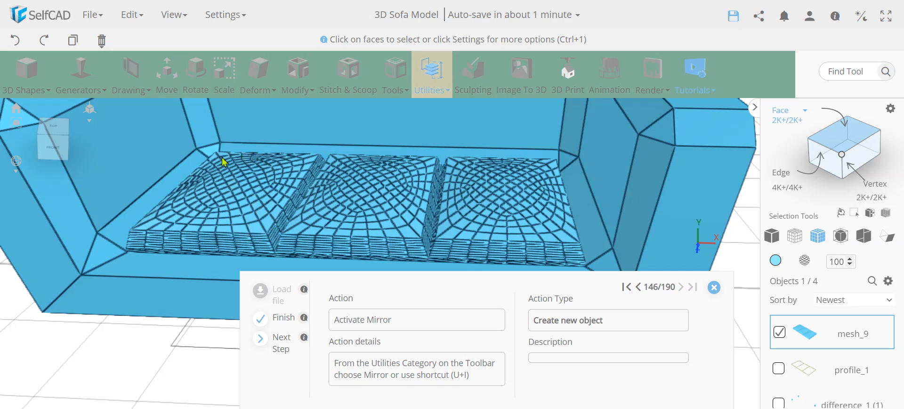
pyautogui.scroll(5, 372, 254)
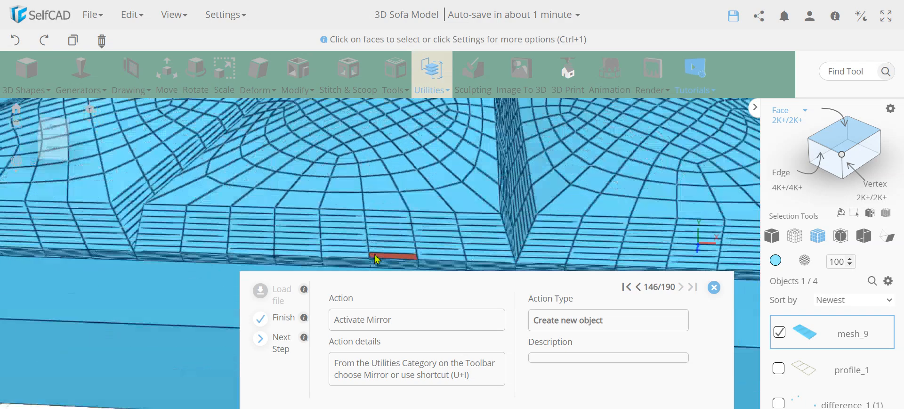
pyautogui.scroll(-3, 359, 264)
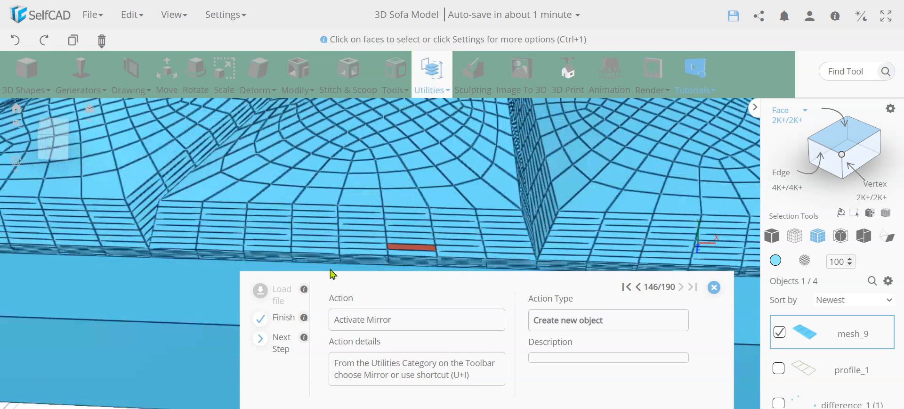
pyautogui.scroll(4, 296, 264)
pyautogui.scroll(-4, 299, 269)
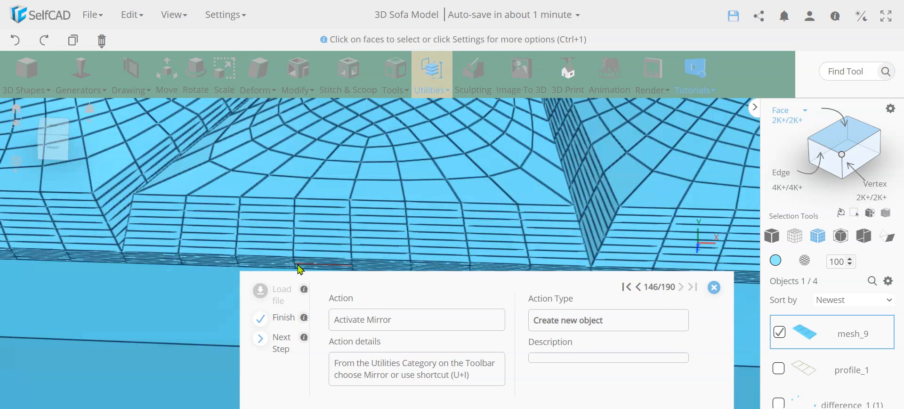
pyautogui.scroll(-2, 304, 266)
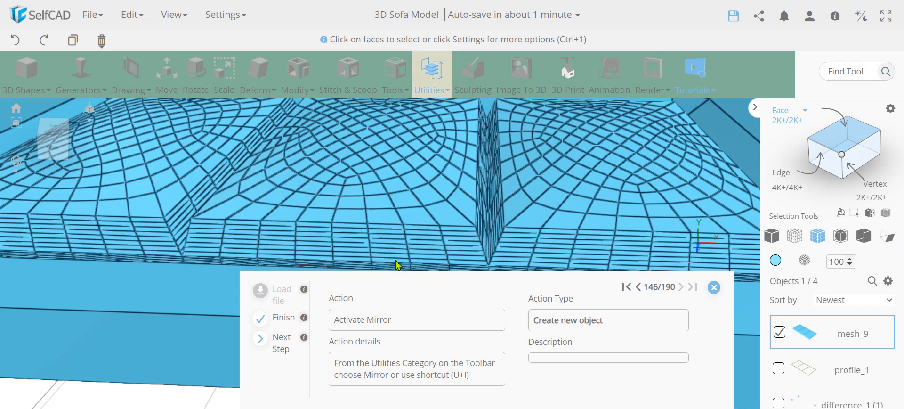
pyautogui.scroll(3, 356, 257)
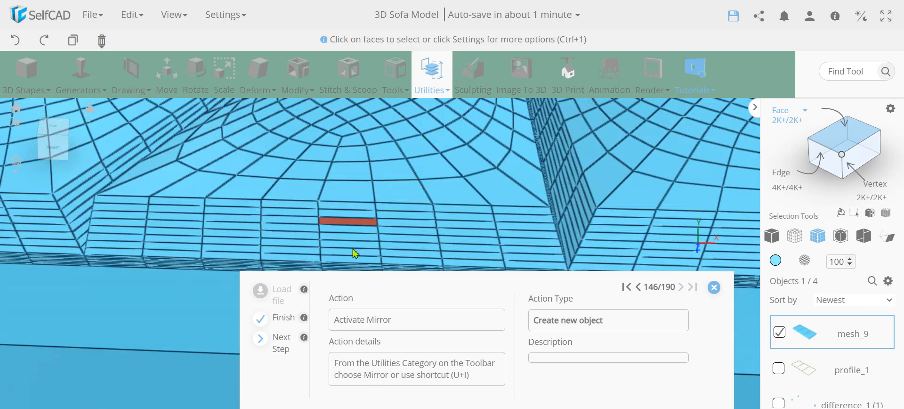
pyautogui.scroll(-5, 373, 237)
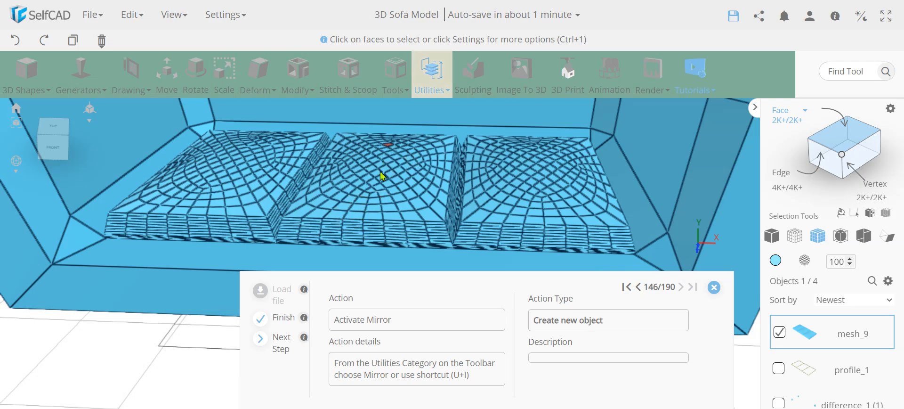
pyautogui.scroll(5, 223, 234)
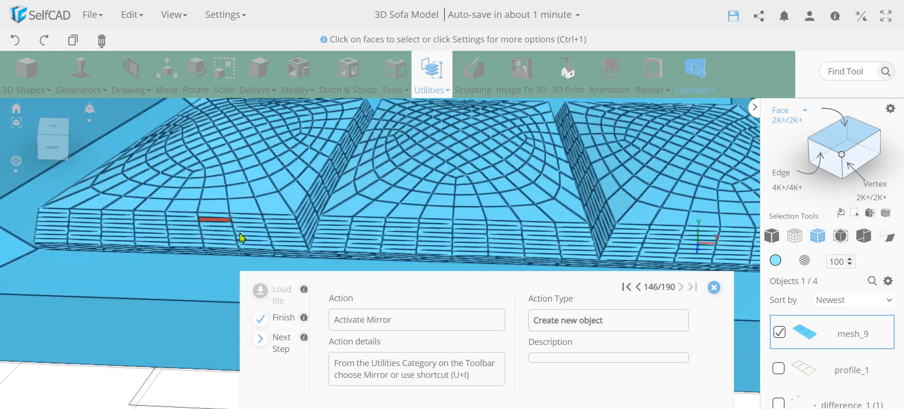
pyautogui.scroll(-3, 316, 232)
pyautogui.scroll(-6, 332, 232)
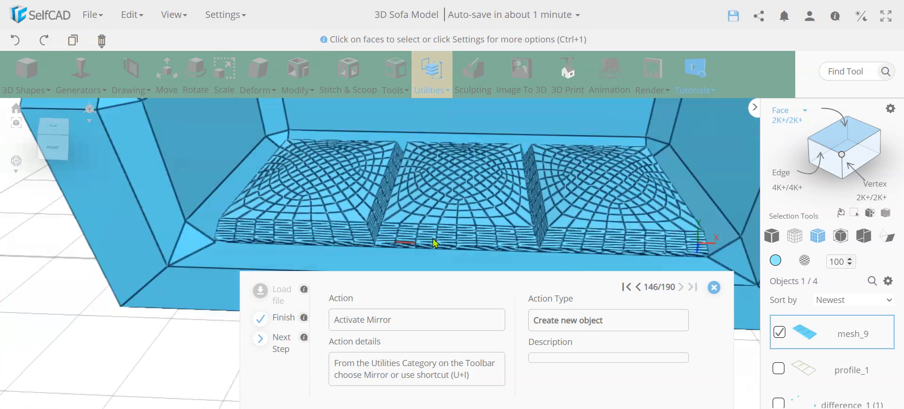
# Mirror the seat cushion mesh toward the top with Create Copy enabled and finalize it.
pyautogui.click(426, 78)
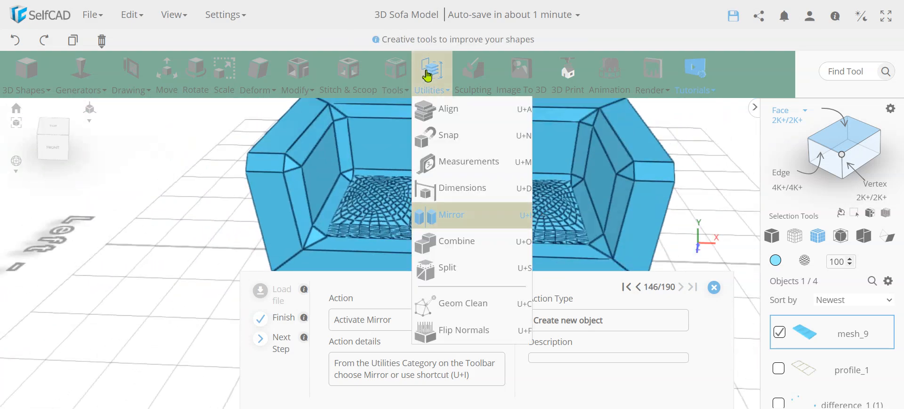
pyautogui.click(461, 216)
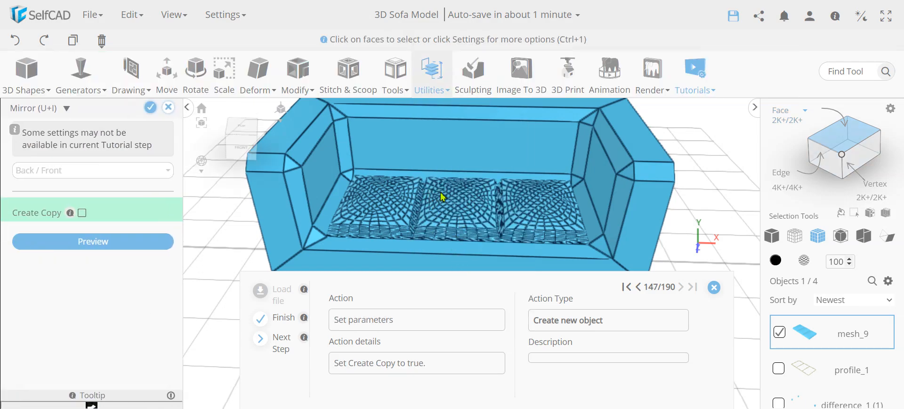
pyautogui.click(83, 212)
pyautogui.click(85, 179)
pyautogui.click(42, 207)
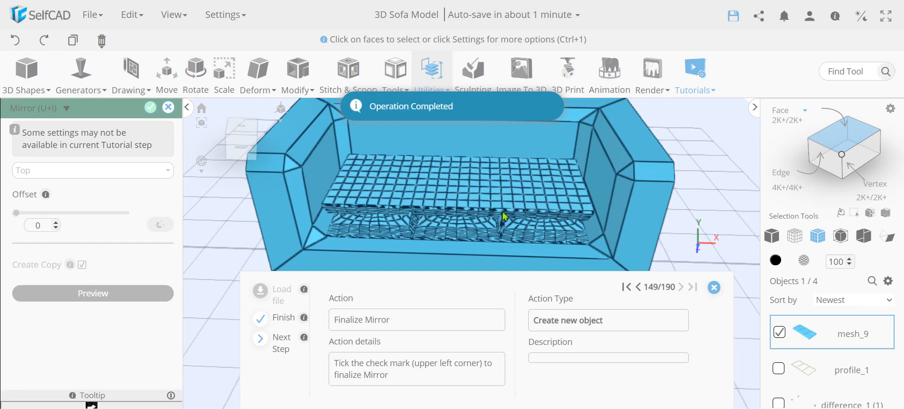
pyautogui.click(149, 111)
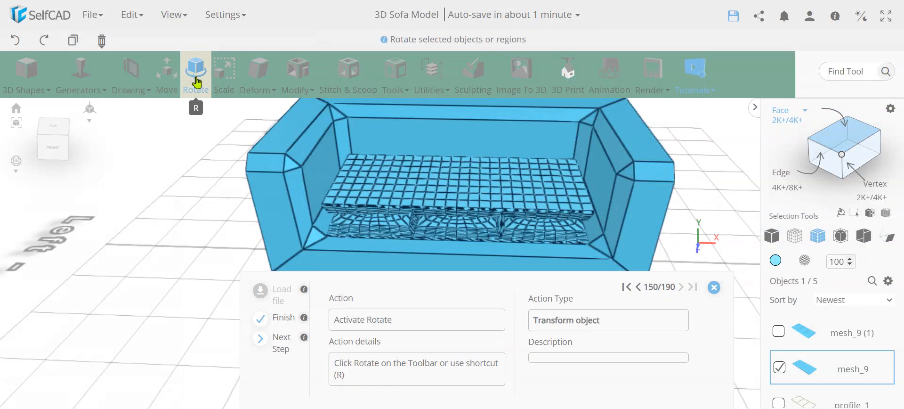
# Start Rotate on the selected cushion mesh and set its origin position to Back and origin layer to Bottom.
pyautogui.click(196, 78)
pyautogui.click(103, 229)
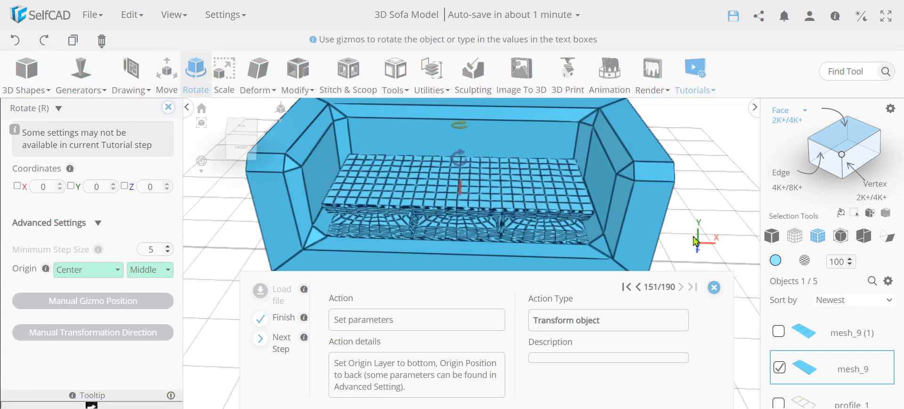
pyautogui.moveTo(684, 169); pyautogui.dragTo(485, 179)
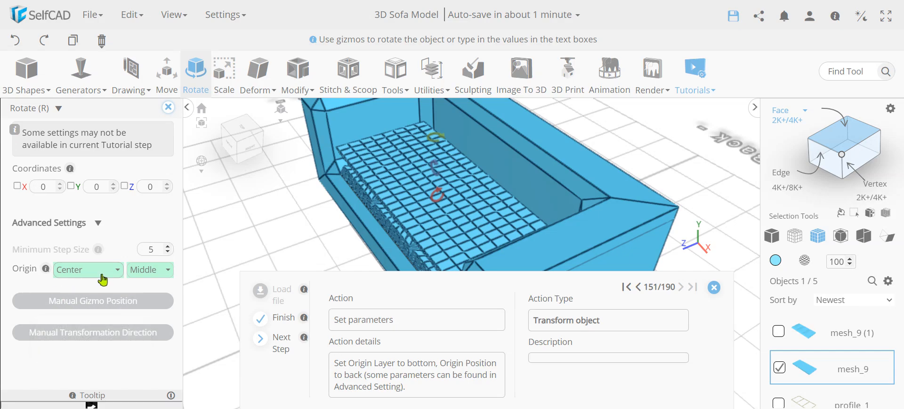
pyautogui.click(77, 271)
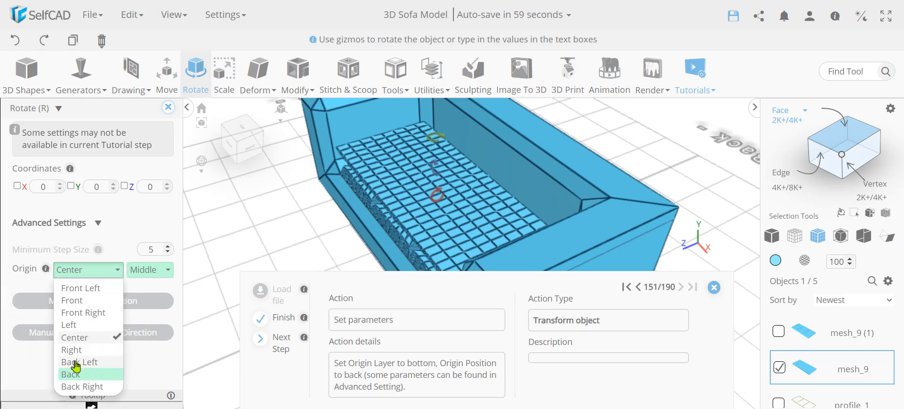
pyautogui.click(74, 377)
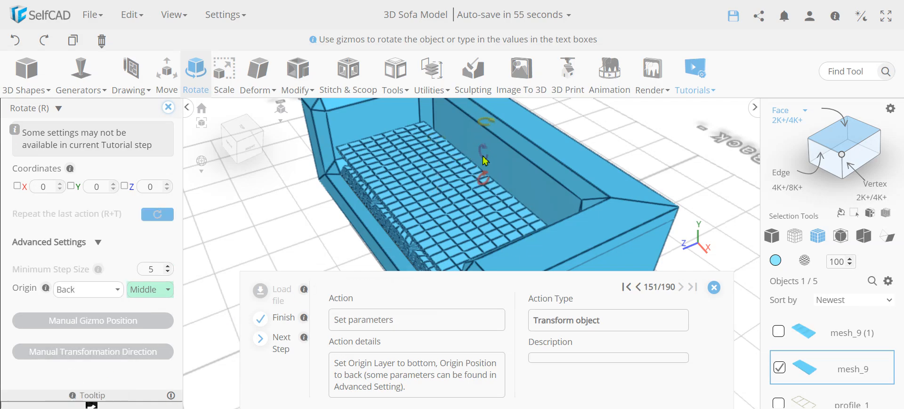
pyautogui.click(151, 295)
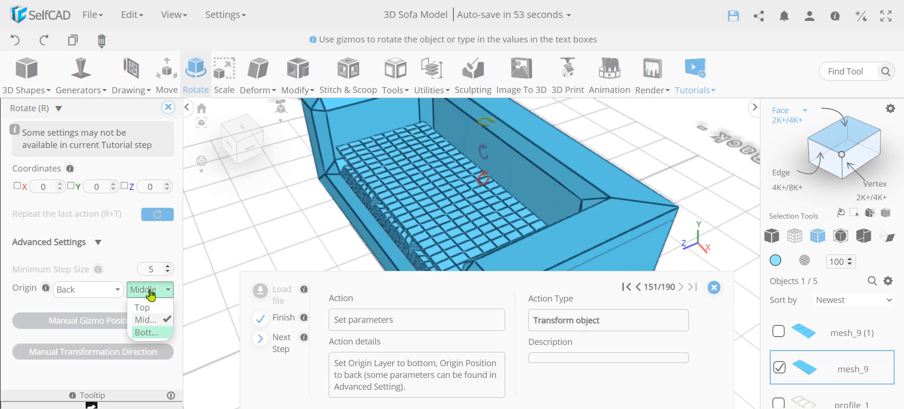
pyautogui.click(148, 333)
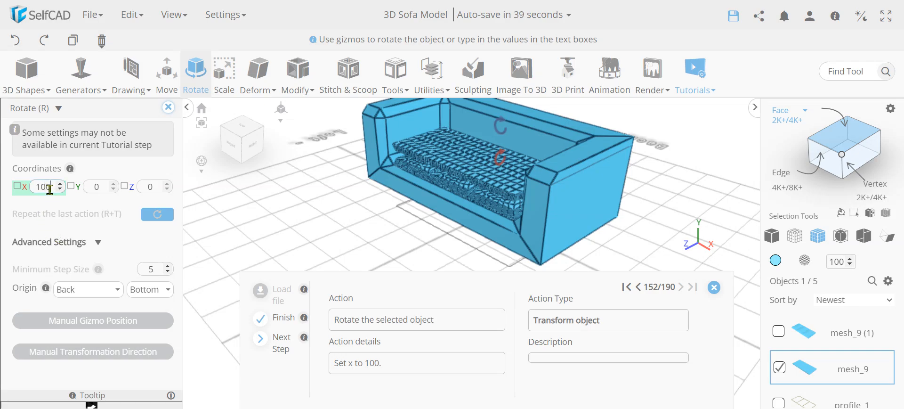
# Rotate the mesh_9 cushion copy to 100 on the X axis and finish the rotation.
pyautogui.press('Return')
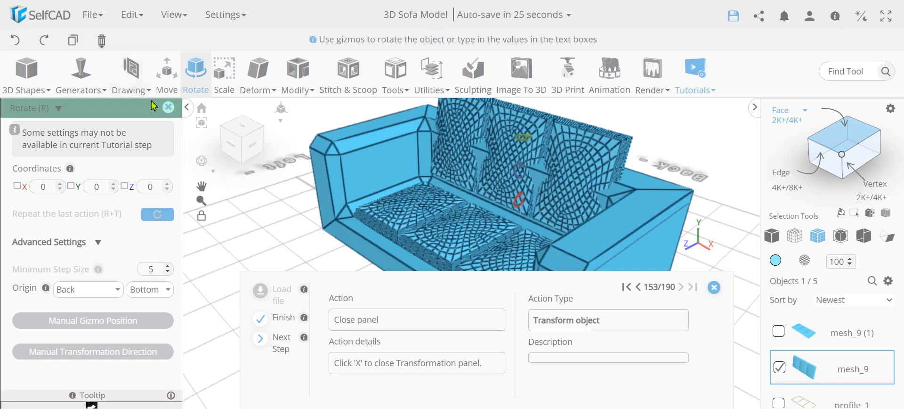
pyautogui.click(171, 111)
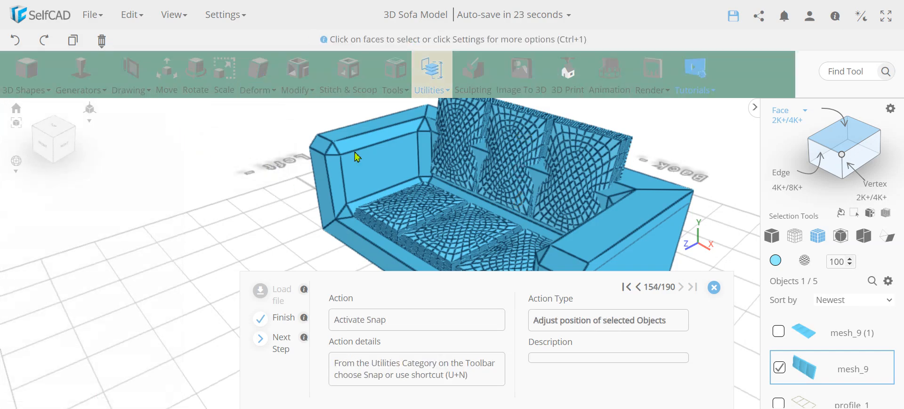
# Start Snap on the backrest cushions and manually set the origin at the highlighted point on their lower edge.
pyautogui.click(422, 75)
pyautogui.click(442, 136)
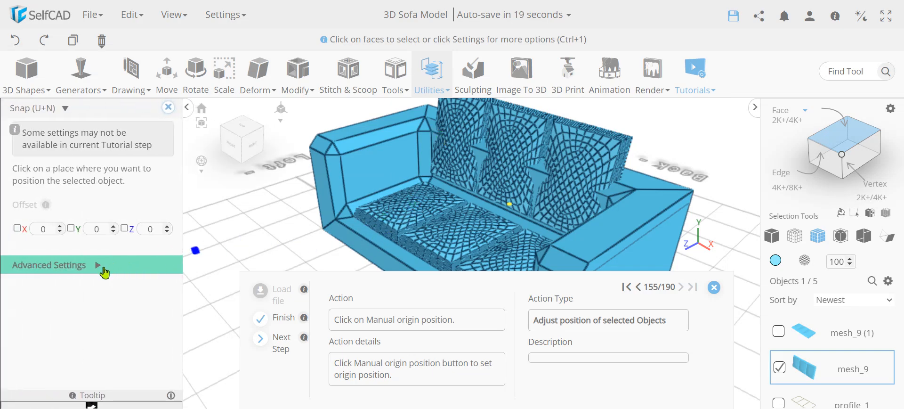
pyautogui.click(103, 267)
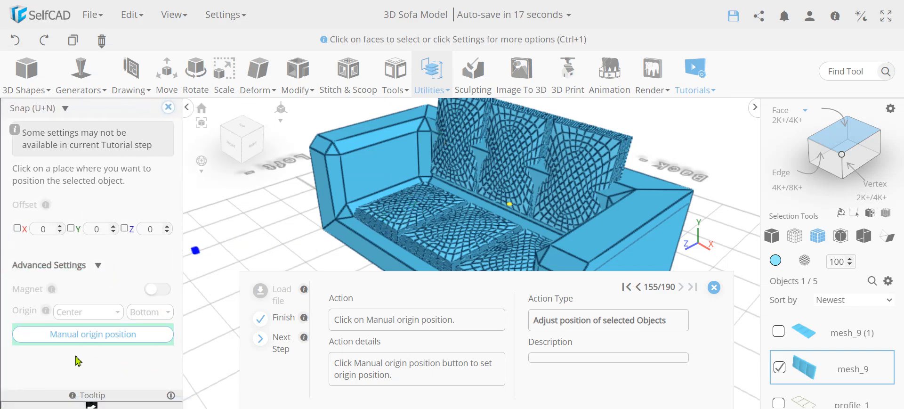
pyautogui.click(103, 345)
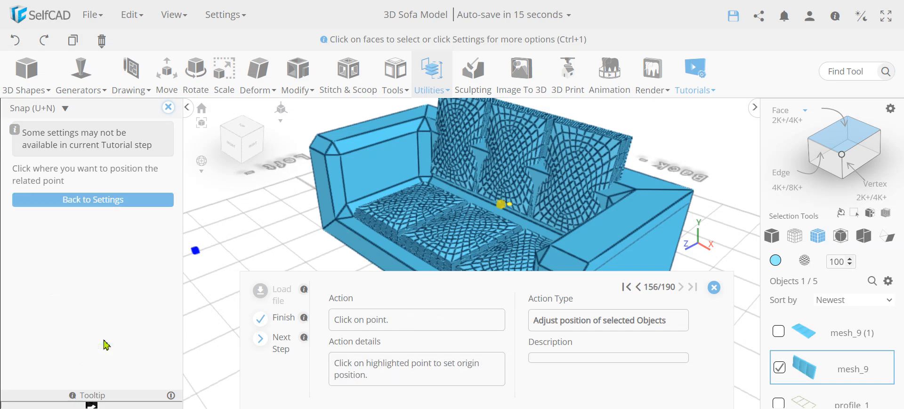
pyautogui.scroll(5, 505, 208)
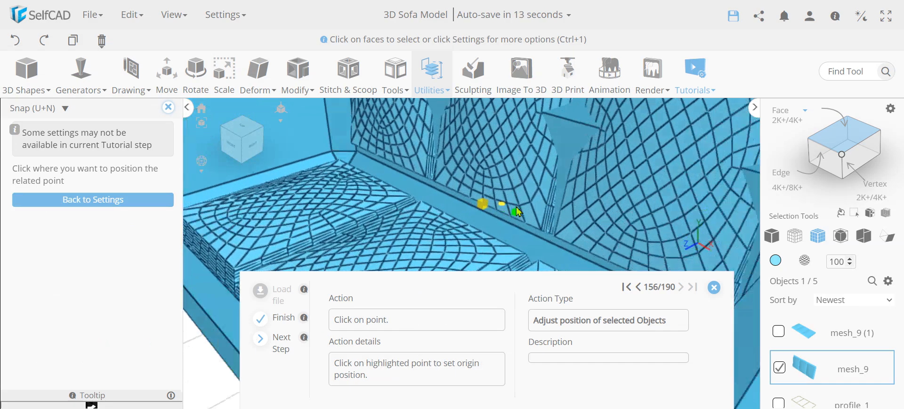
pyautogui.click(503, 206)
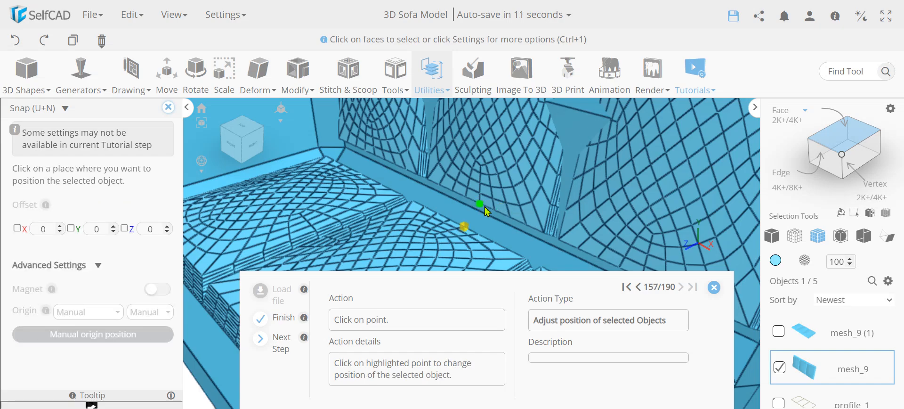
# Snap the backrest cushions to the highlighted point at the rear of the seat cushions and finish Snap.
pyautogui.scroll(-5, 507, 213)
pyautogui.scroll(-2, 510, 215)
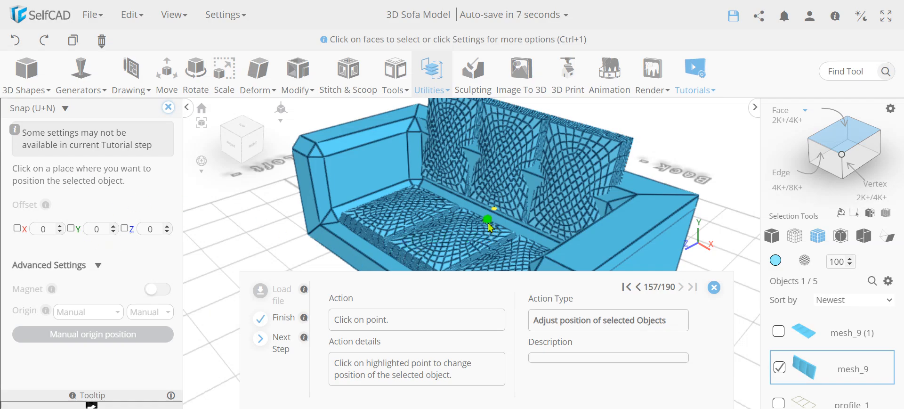
pyautogui.click(488, 225)
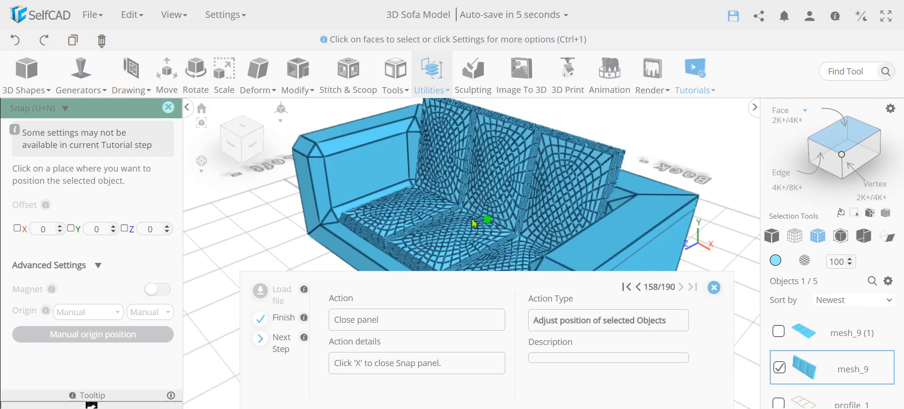
pyautogui.click(169, 107)
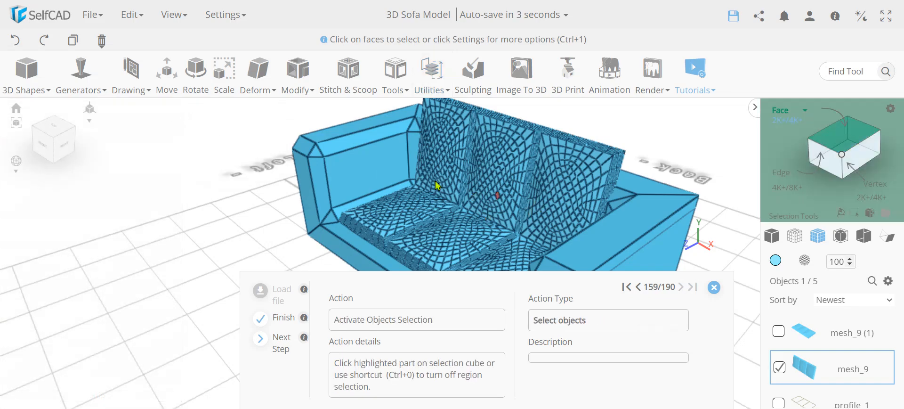
# Turn off face selection and add mesh_9 (1) to the selection alongside mesh_9.
pyautogui.moveTo(647, 152); pyautogui.dragTo(535, 204)
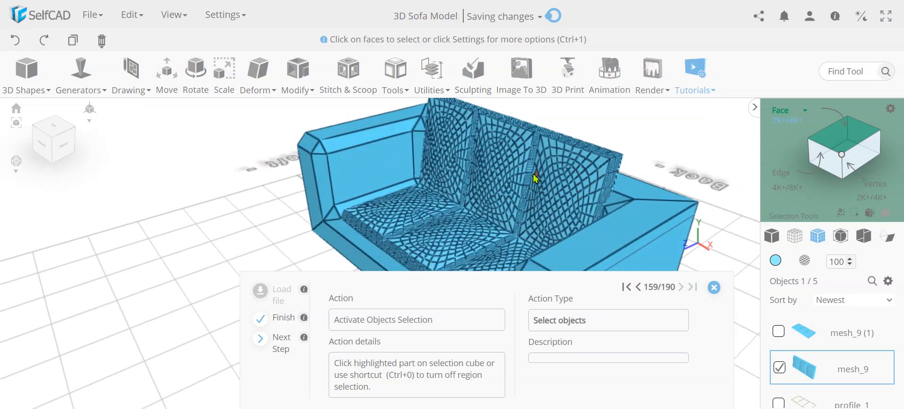
pyautogui.moveTo(252, 202); pyautogui.dragTo(385, 203)
pyautogui.scroll(2, 525, 172)
pyautogui.scroll(-3, 516, 167)
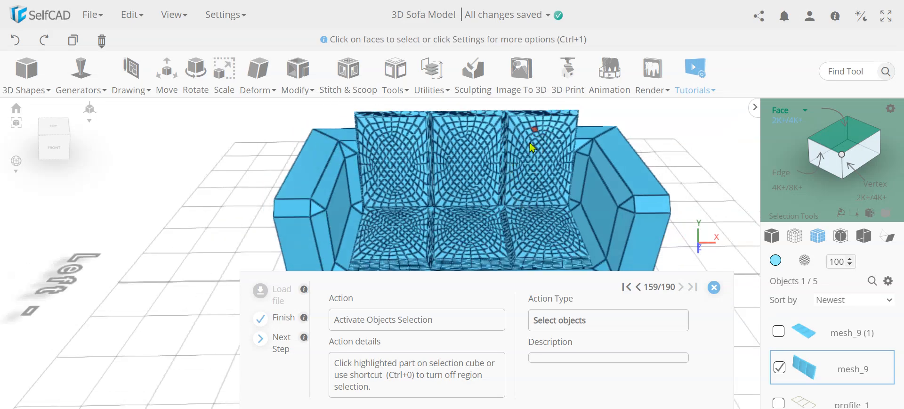
pyautogui.moveTo(674, 184); pyautogui.dragTo(633, 175)
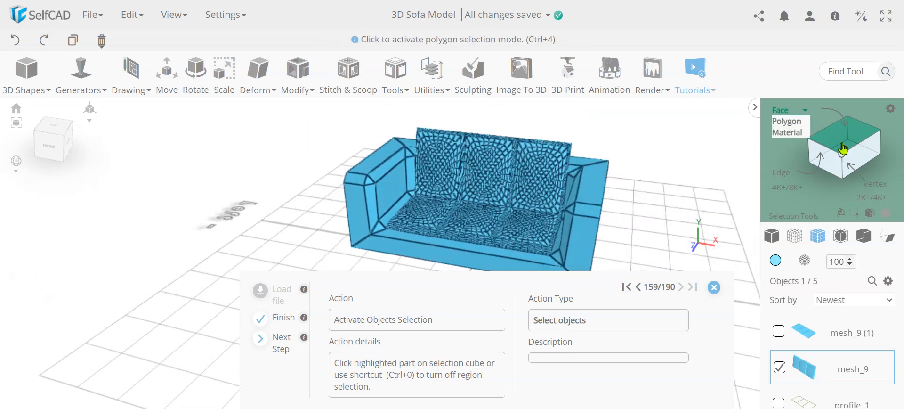
pyautogui.click(848, 133)
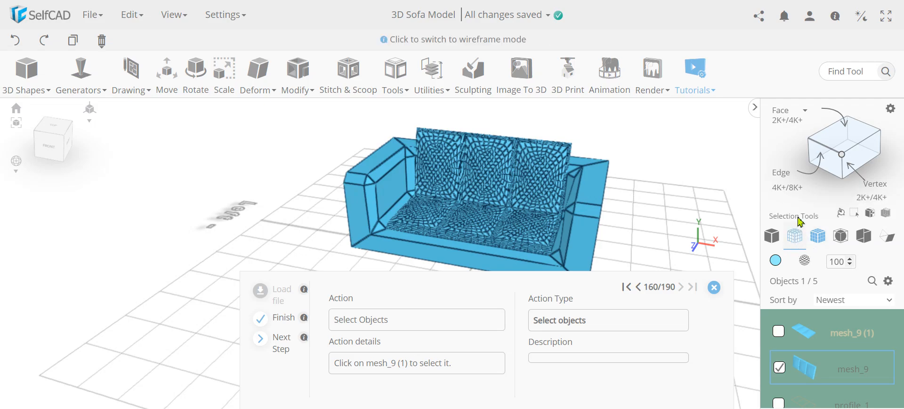
pyautogui.click(782, 331)
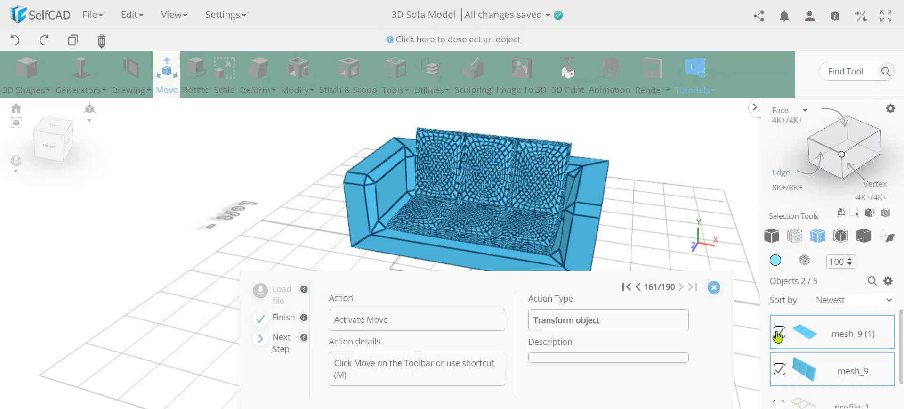
# Move the two selected cushion meshes to Z 14 and Y 61, and finish the move.
pyautogui.click(168, 89)
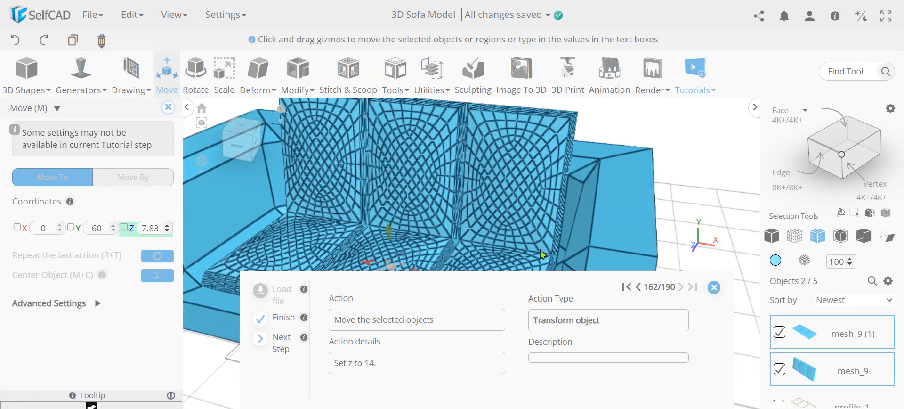
pyautogui.scroll(-5, 565, 240)
pyautogui.doubleClick(150, 230)
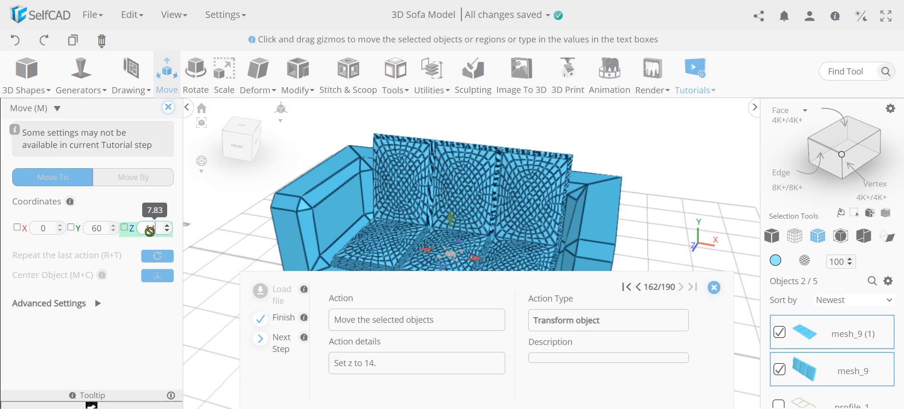
pyautogui.press('Return')
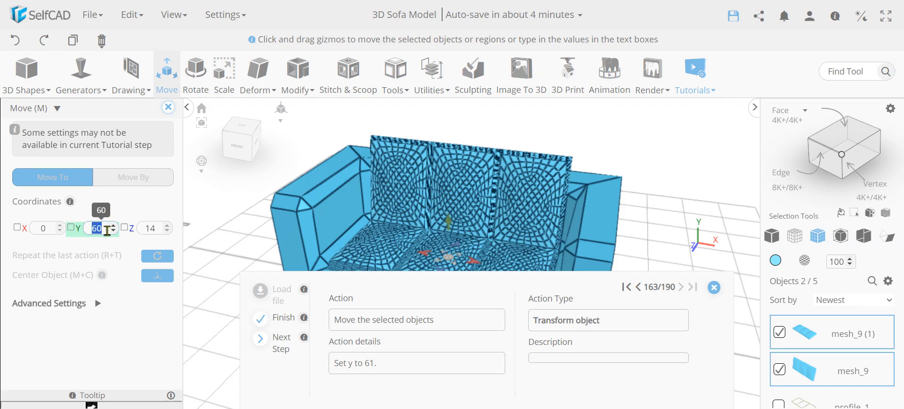
pyautogui.write('61')
pyautogui.press('Return')
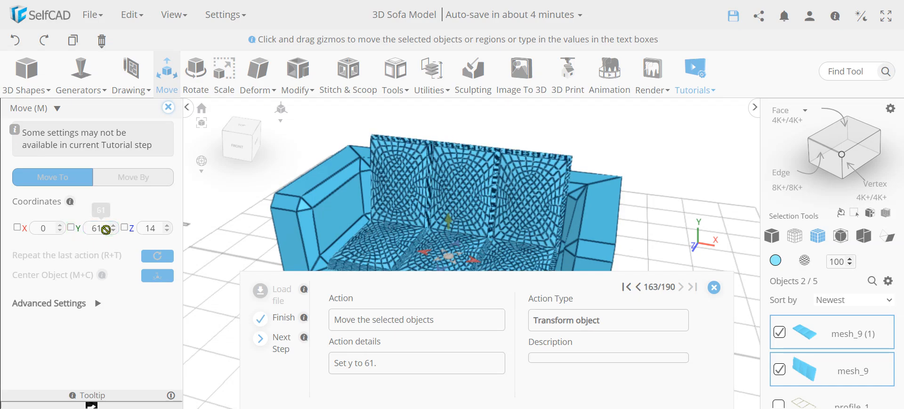
pyautogui.click(168, 107)
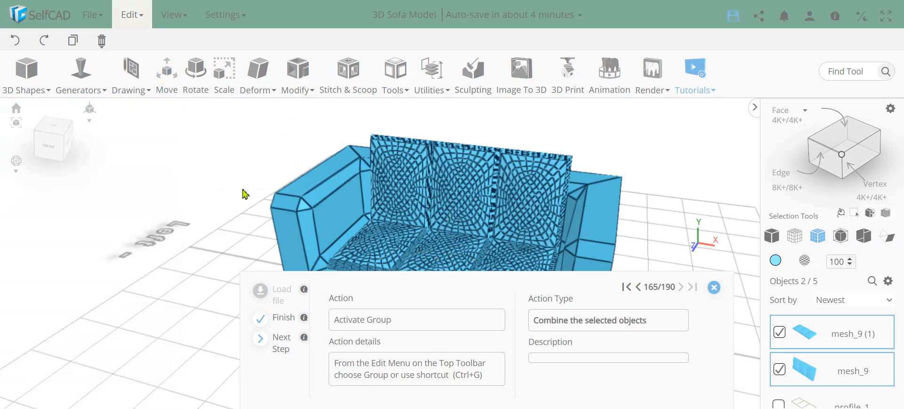
# Group the selected seat and backrest cushion meshes into one object.
pyautogui.scroll(-5, 510, 256)
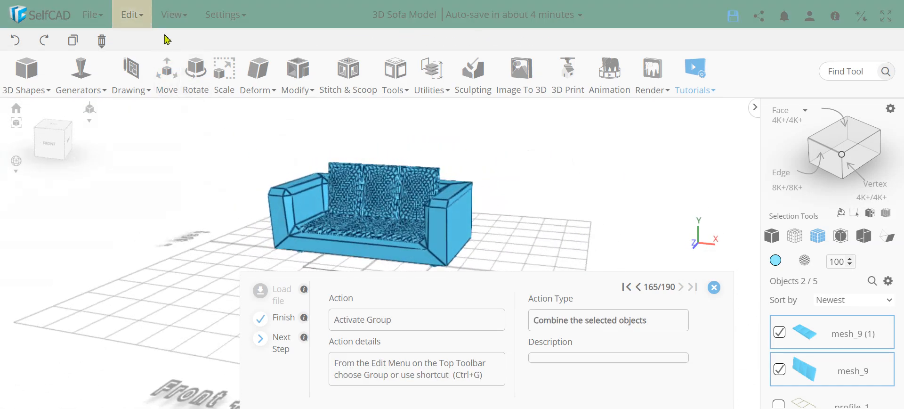
pyautogui.click(131, 15)
pyautogui.click(143, 125)
pyautogui.scroll(5, 368, 204)
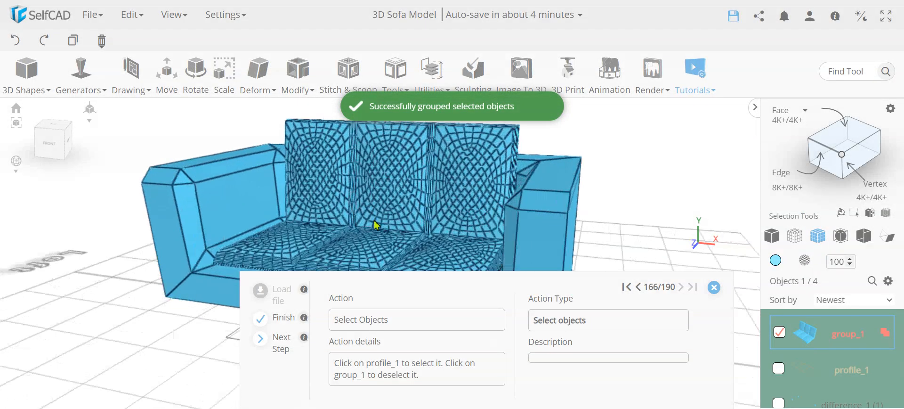
pyautogui.scroll(-3, 407, 219)
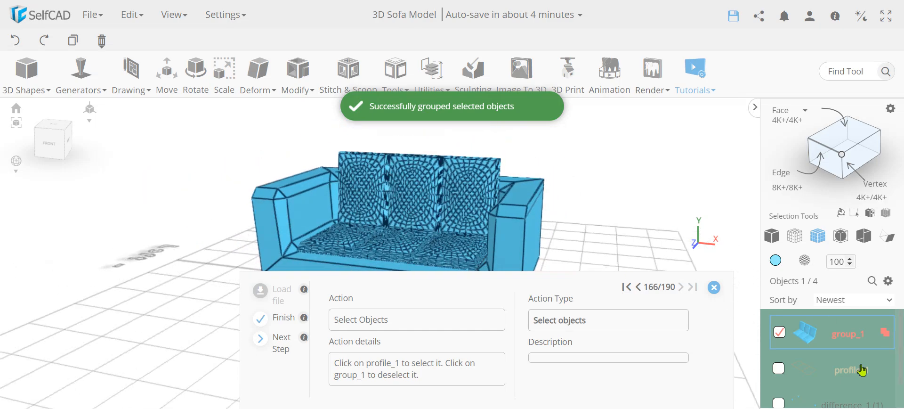
# Select only profile_1, leaving the cushion group deselected, and delete it.
pyautogui.click(779, 369)
pyautogui.scroll(-1, 870, 364)
pyautogui.scroll(-1, 870, 364)
pyautogui.scroll(1, 868, 363)
pyautogui.scroll(-1, 868, 363)
pyautogui.scroll(1, 868, 363)
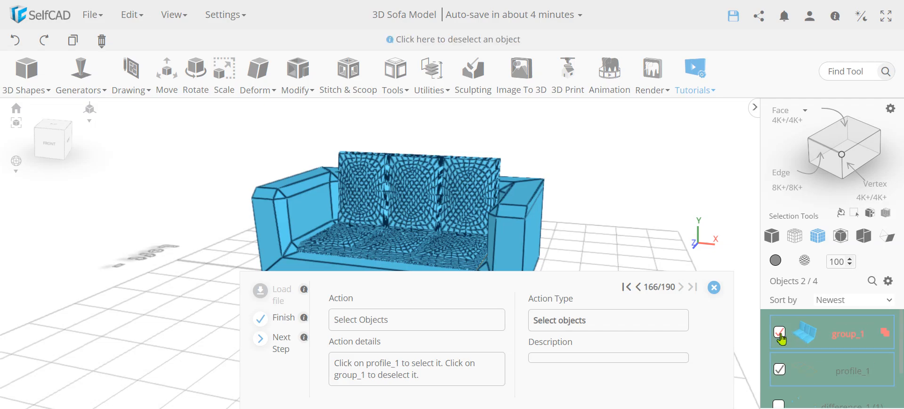
pyautogui.click(780, 332)
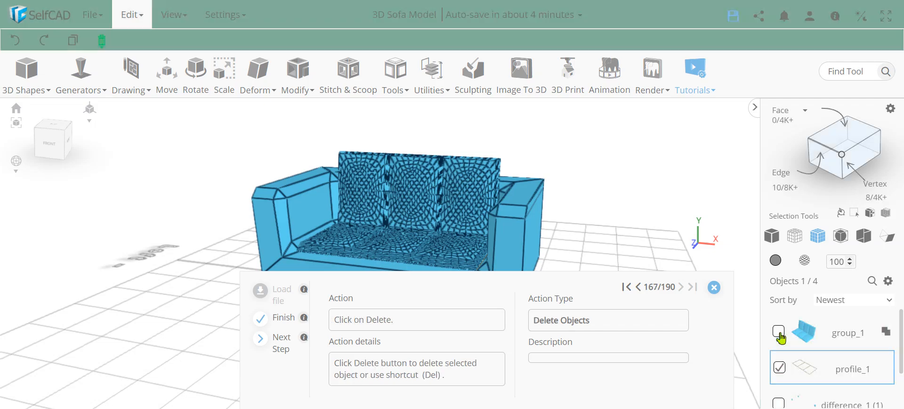
pyautogui.click(102, 41)
pyautogui.click(428, 260)
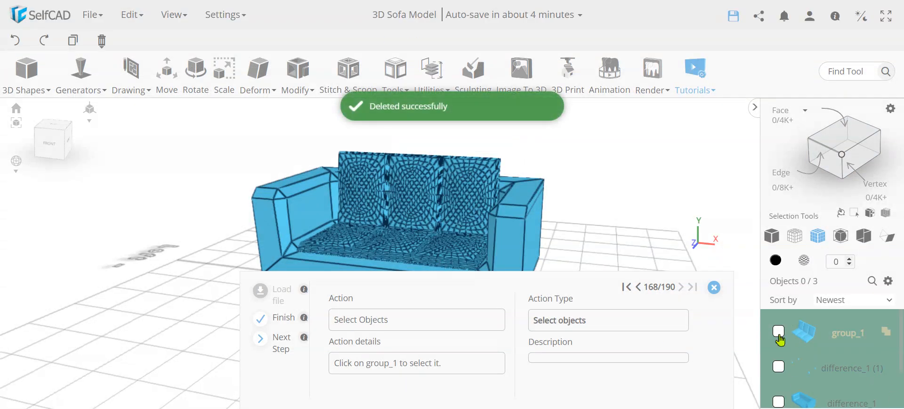
# Select group_1 and open its materials with the settings on Textures and the texture category on Custom.
pyautogui.click(779, 332)
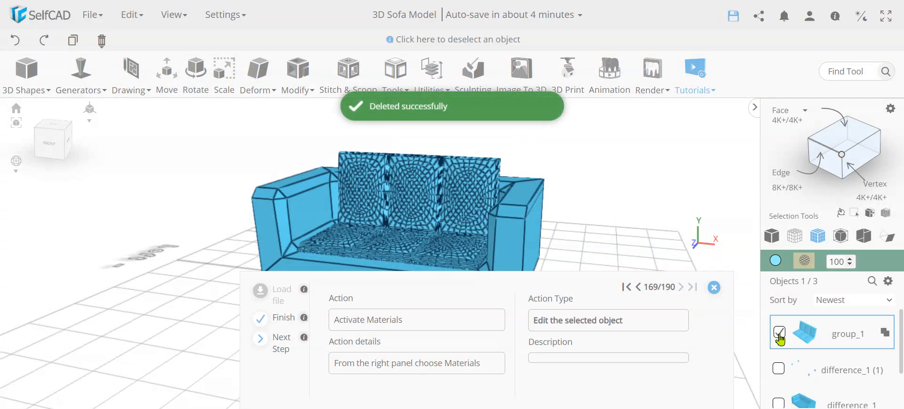
pyautogui.click(806, 264)
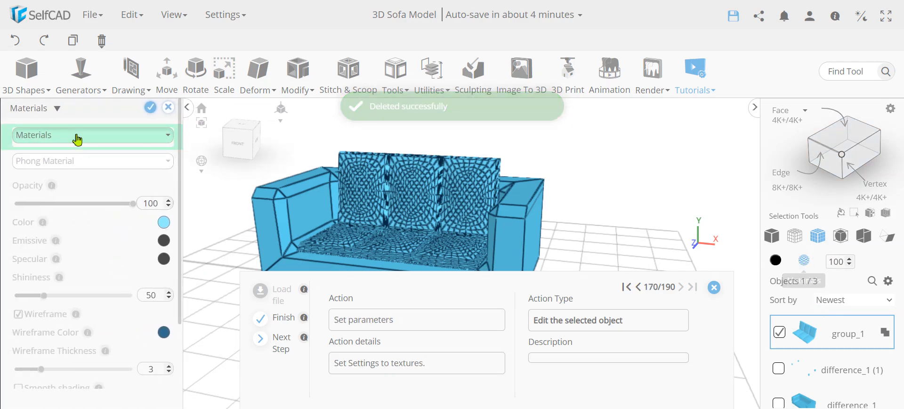
pyautogui.click(77, 137)
pyautogui.click(53, 171)
pyautogui.click(72, 189)
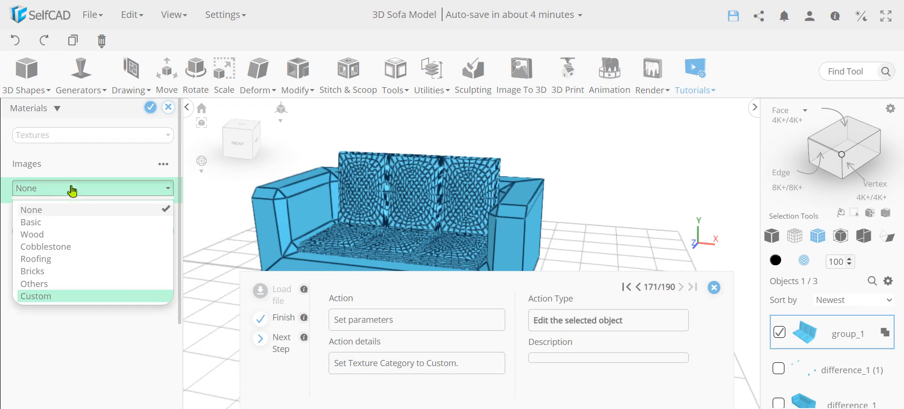
pyautogui.click(66, 296)
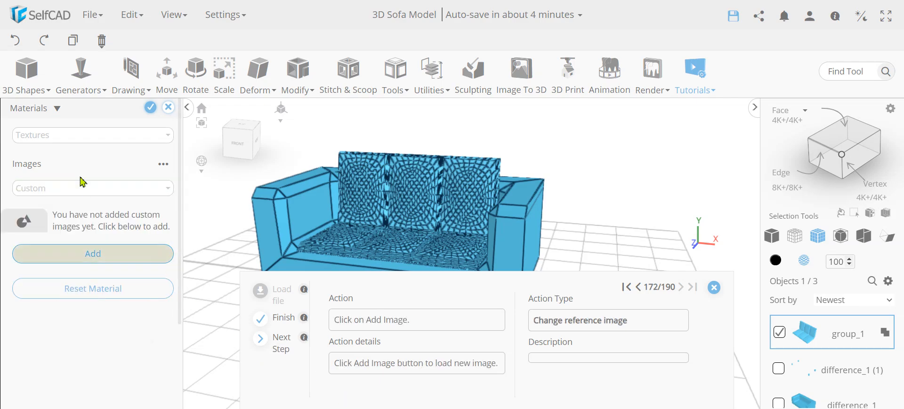
# Load the tutorial's texture image, apply Sofa texture2.jpg to the cushion group, and finalize the material.
pyautogui.click(96, 254)
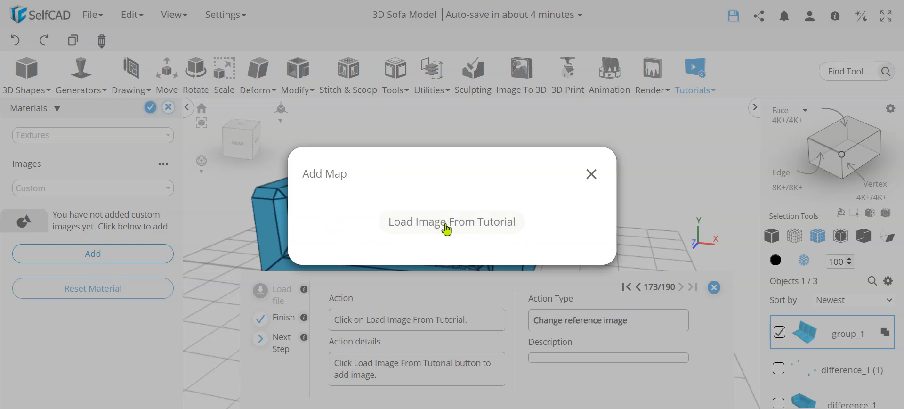
pyautogui.click(431, 230)
pyautogui.click(47, 257)
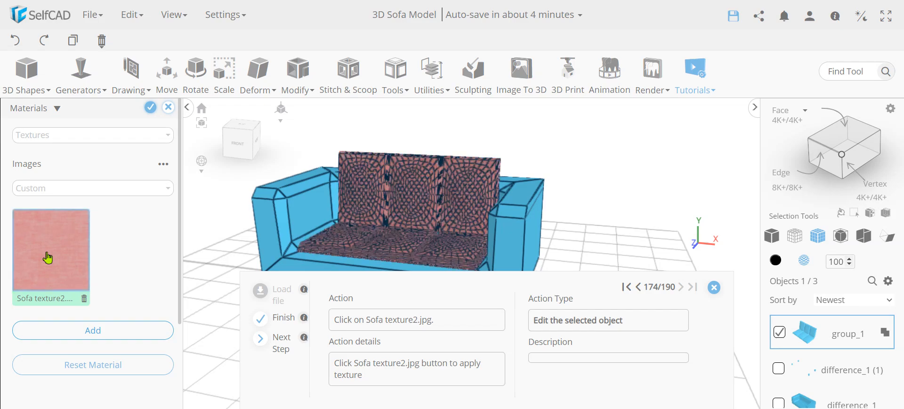
pyautogui.click(150, 108)
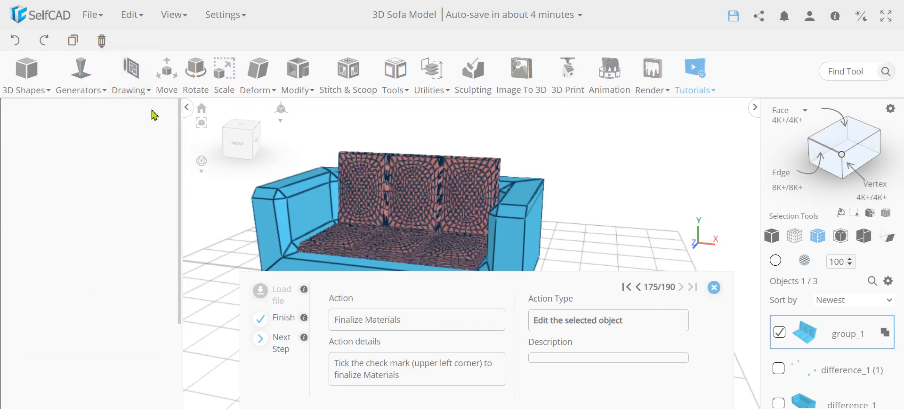
# Select only difference_1, the sofa frame, and open its materials with the settings on Textures and the texture category on Custom.
pyautogui.click(779, 331)
pyautogui.click(779, 402)
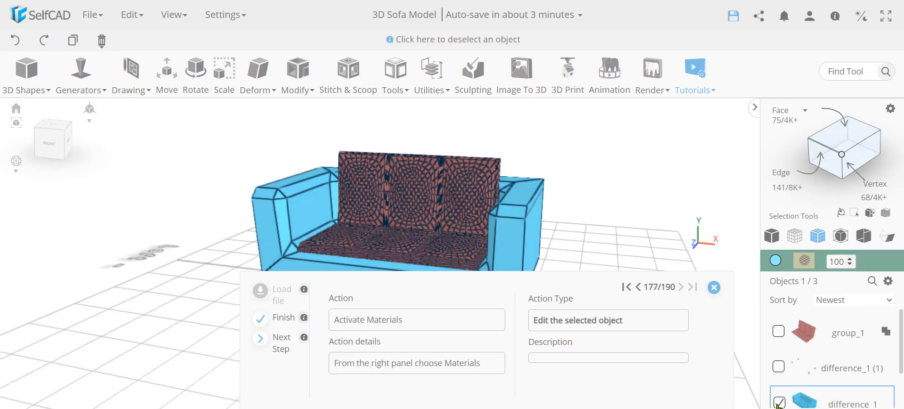
pyautogui.click(804, 260)
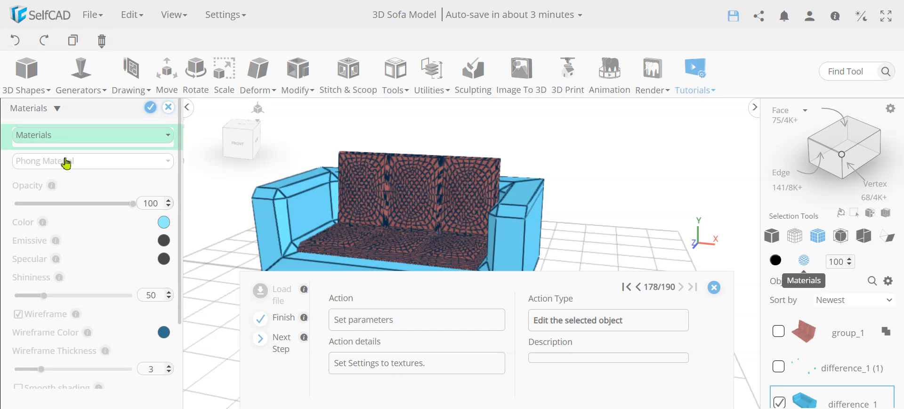
pyautogui.click(62, 138)
pyautogui.click(64, 172)
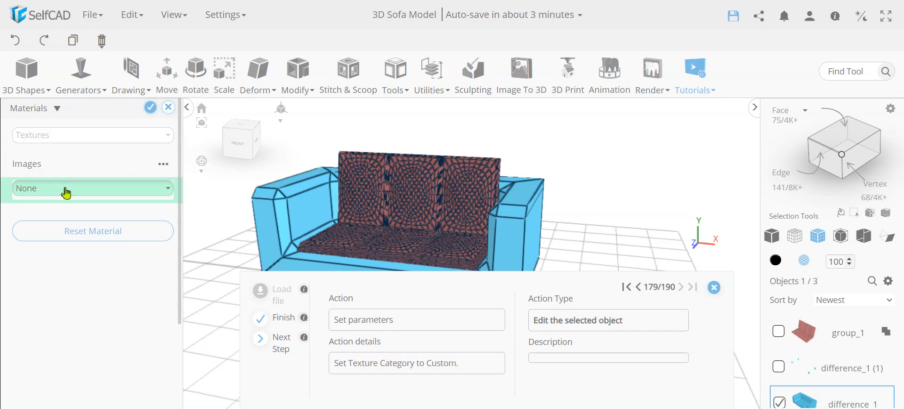
pyautogui.click(63, 189)
pyautogui.click(62, 297)
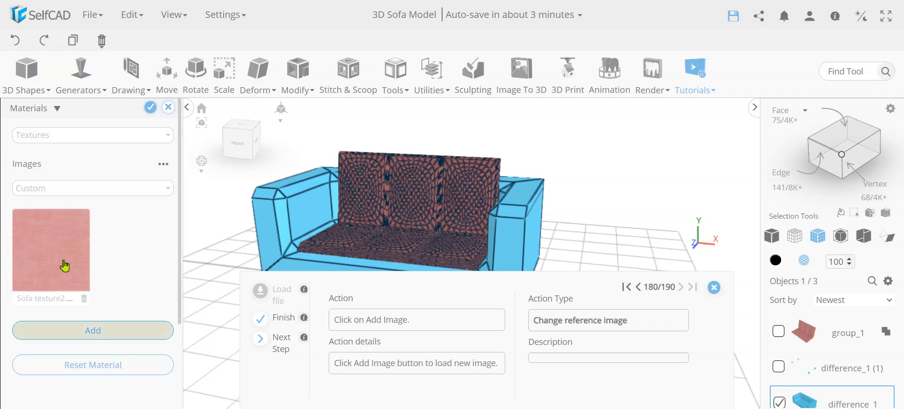
# Load the tutorial's second texture image, apply Sofa texture.jpg to the sofa frame, and finalize the material.
pyautogui.click(94, 331)
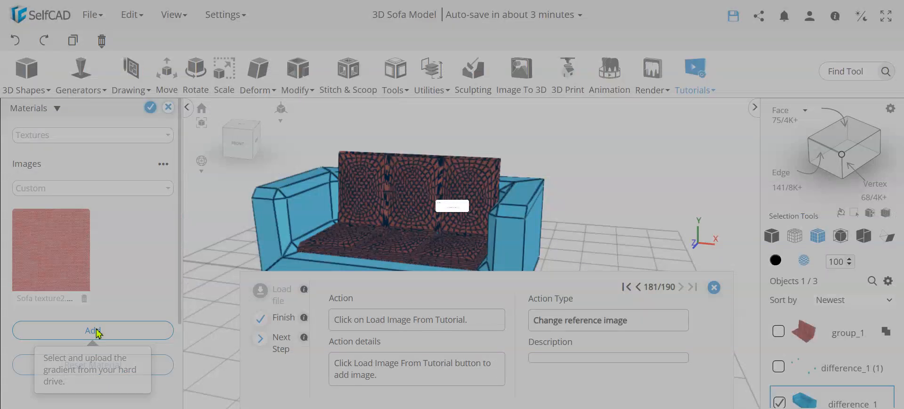
pyautogui.click(446, 222)
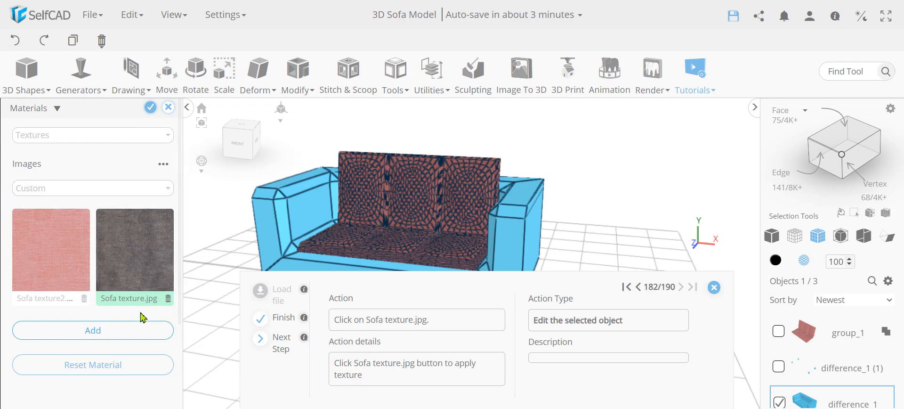
pyautogui.click(149, 250)
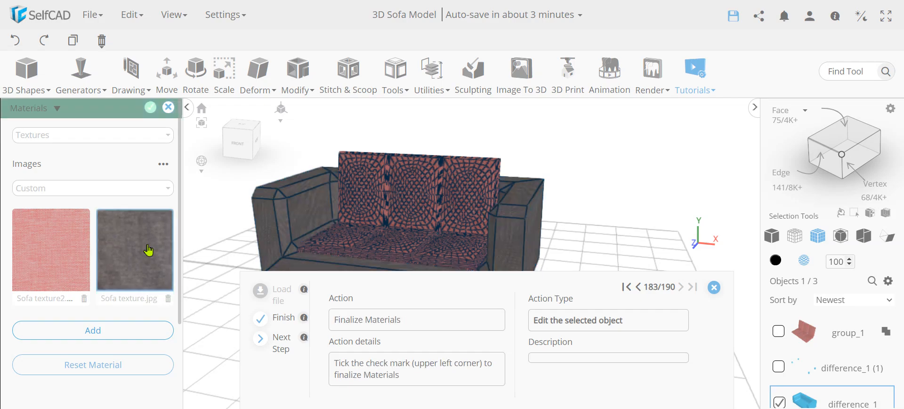
pyautogui.click(151, 111)
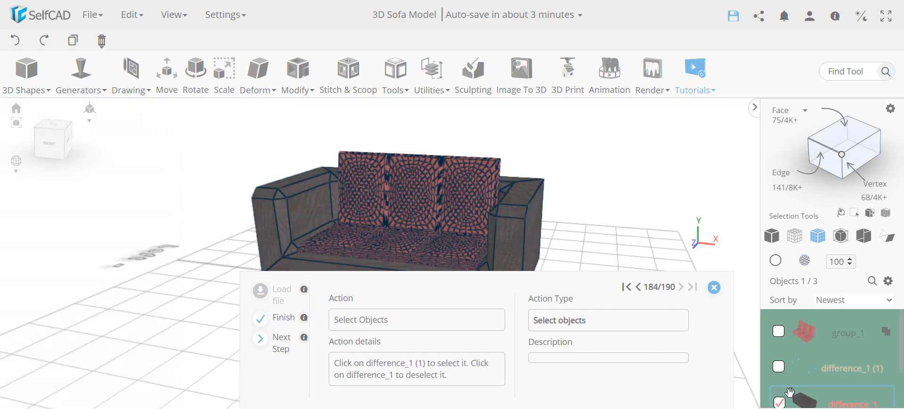
# Select only difference_1 (1), the sofa legs, and open its materials with the settings on Textures.
pyautogui.click(779, 402)
pyautogui.click(779, 369)
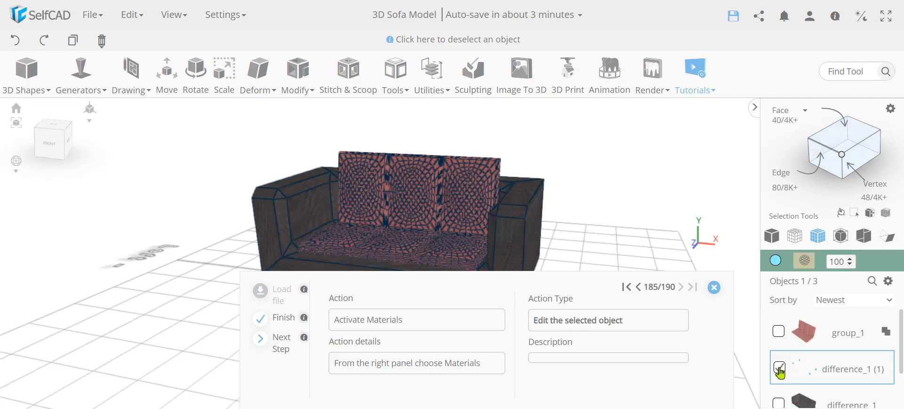
pyautogui.click(803, 264)
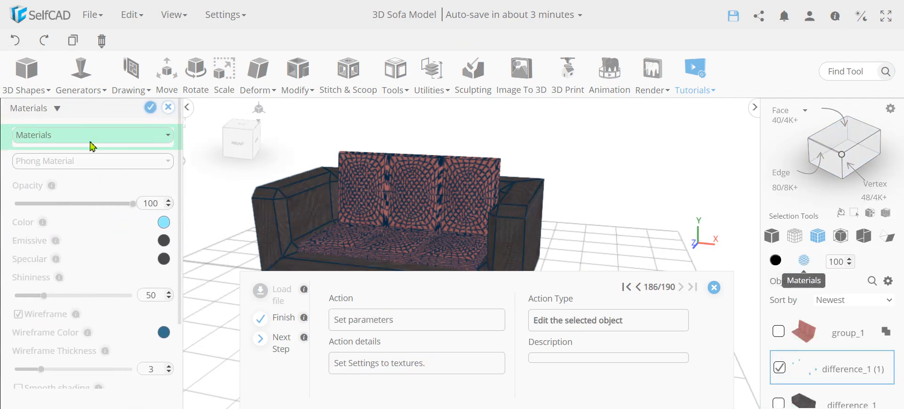
pyautogui.click(77, 136)
pyautogui.click(67, 170)
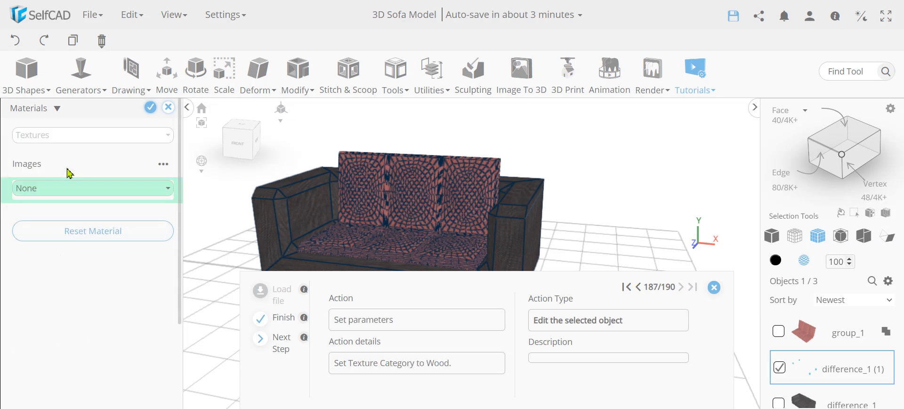
# Set the texture category to Wood, apply Wood 4 to the sofa legs, and finalize the material.
pyautogui.click(81, 191)
pyautogui.click(65, 236)
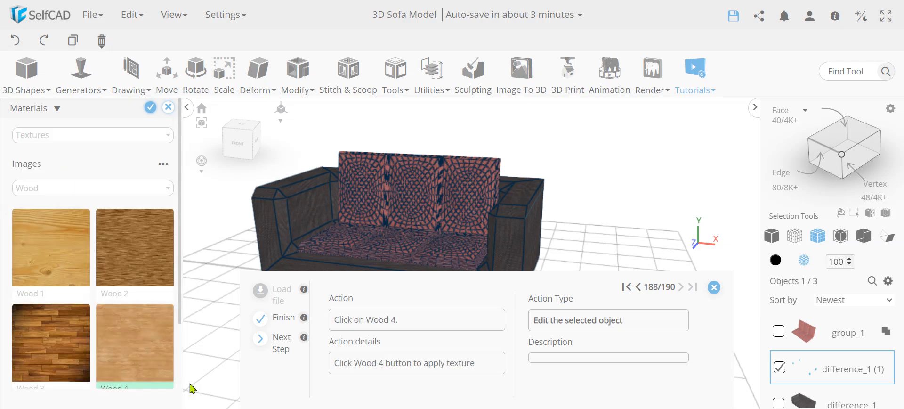
pyautogui.click(136, 349)
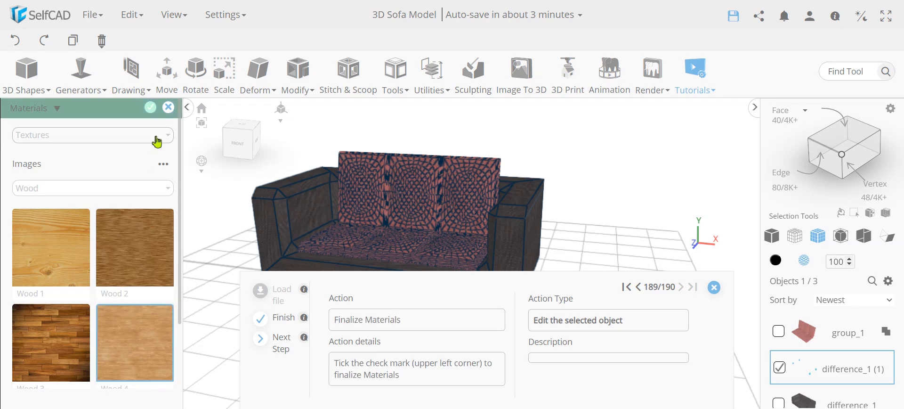
pyautogui.click(156, 116)
# Inspect the textured legs, switch the rendering mode to Solid, and close the interactive tutorial.
pyautogui.moveTo(146, 169); pyautogui.dragTo(409, 232)
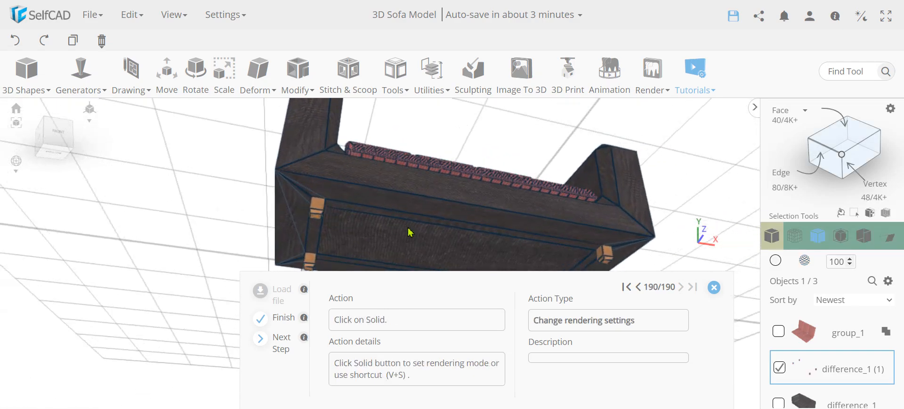
pyautogui.click(772, 236)
pyautogui.scroll(-4, 582, 221)
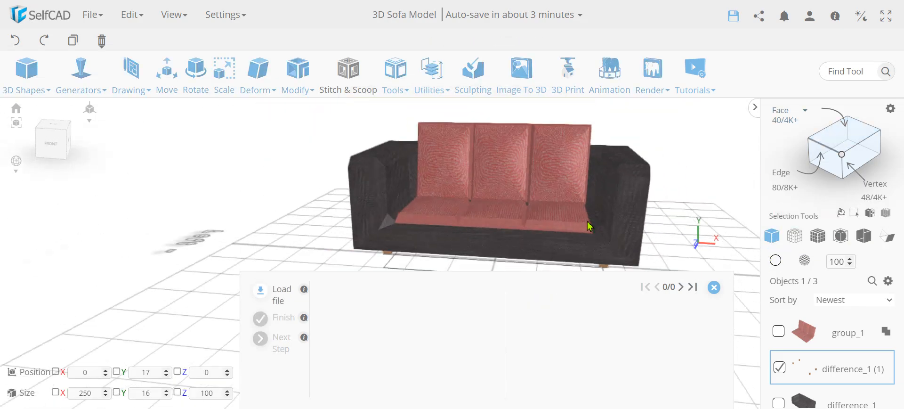
pyautogui.click(714, 288)
pyautogui.moveTo(543, 185); pyautogui.dragTo(514, 233, button='right')
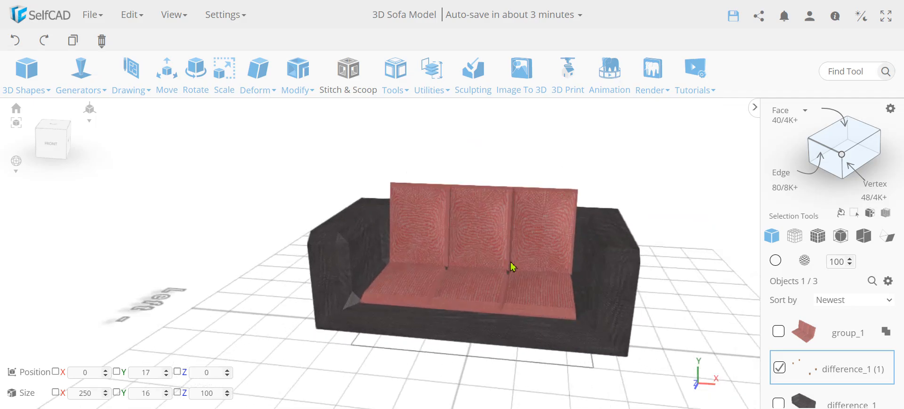
pyautogui.scroll(5, 485, 308)
pyautogui.moveTo(589, 286); pyautogui.dragTo(227, 241)
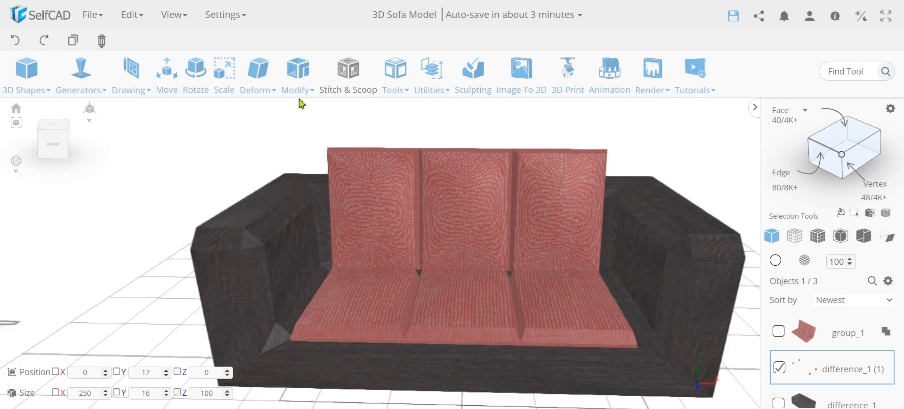
# Examine the Edit Details tool's Add options for edges, including the geometry choices and the Draw action, and leave it without saving changes.
pyautogui.click(298, 71)
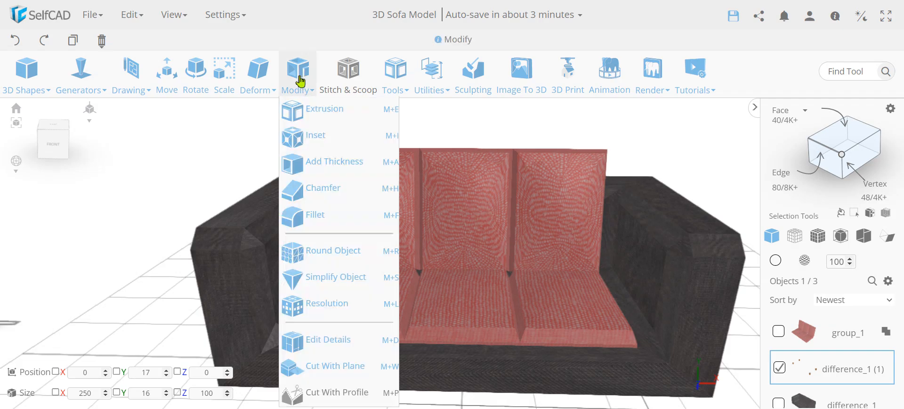
pyautogui.click(347, 343)
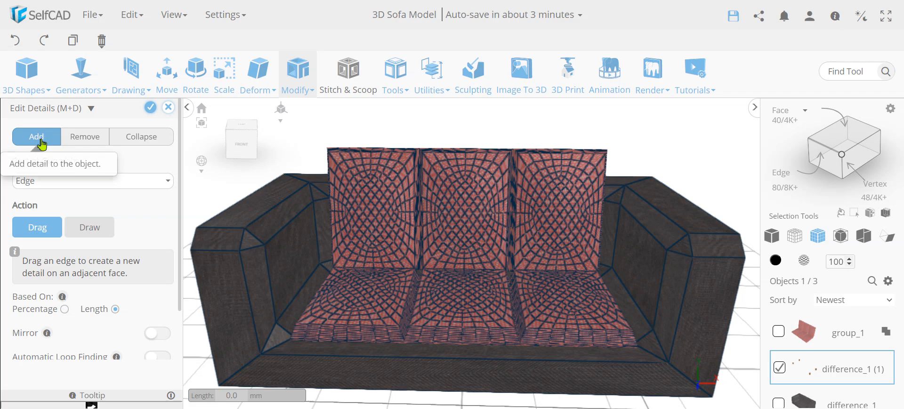
pyautogui.click(86, 183)
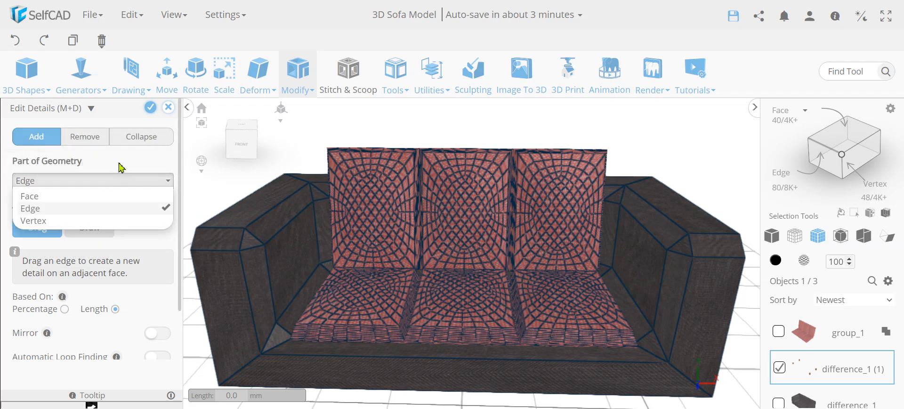
pyautogui.click(113, 208)
pyautogui.click(96, 228)
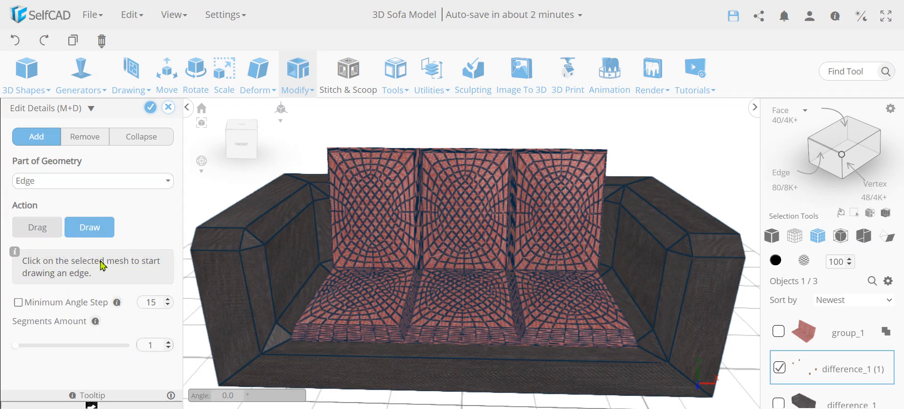
pyautogui.click(93, 184)
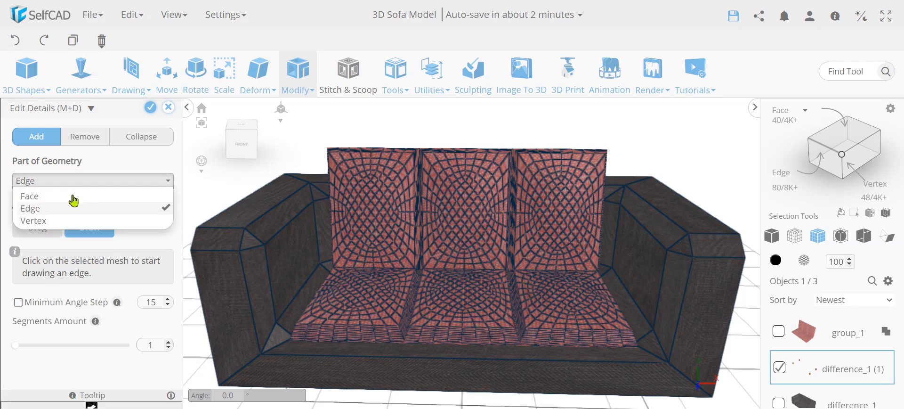
pyautogui.click(93, 175)
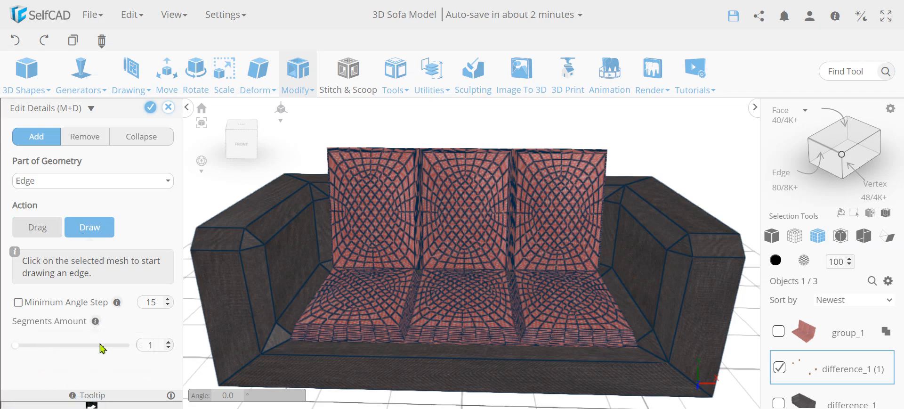
pyautogui.click(168, 107)
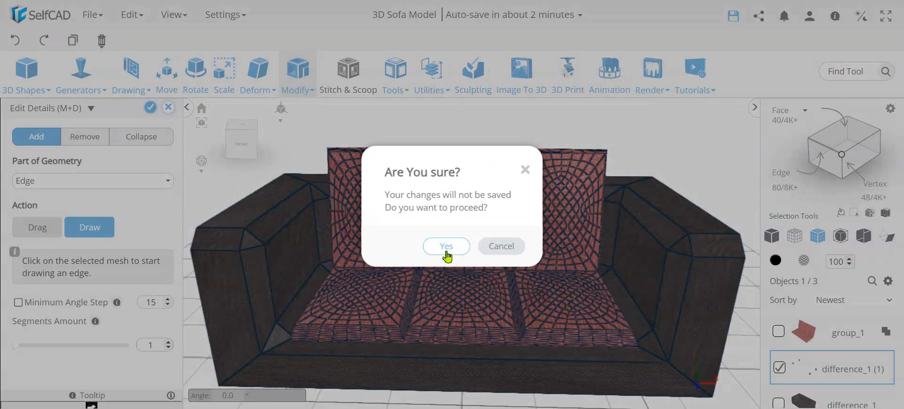
pyautogui.click(446, 246)
pyautogui.scroll(-3, 556, 325)
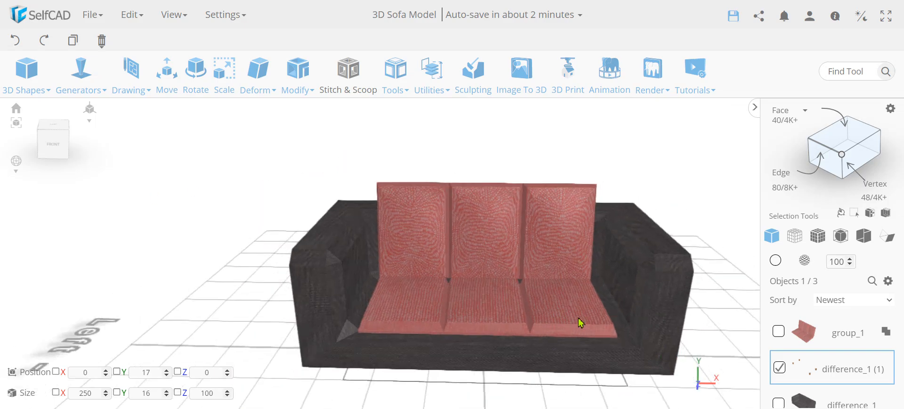